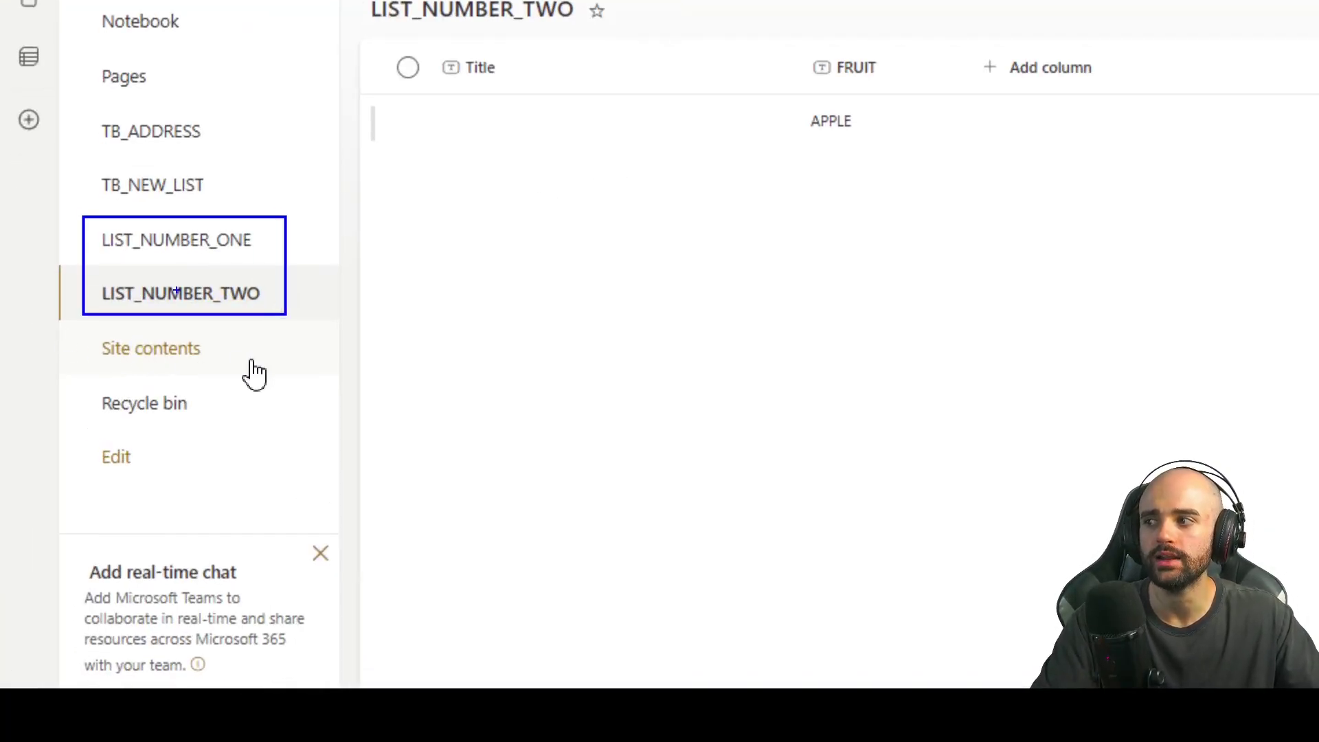
- Compare the contents of the SharePoint lists LIST_NUMBER_ONE and LIST_NUMBER_TWO
{"action": "left_click", "coordinate": [245, 257]}
{"action": "left_click", "coordinate": [250, 313]}
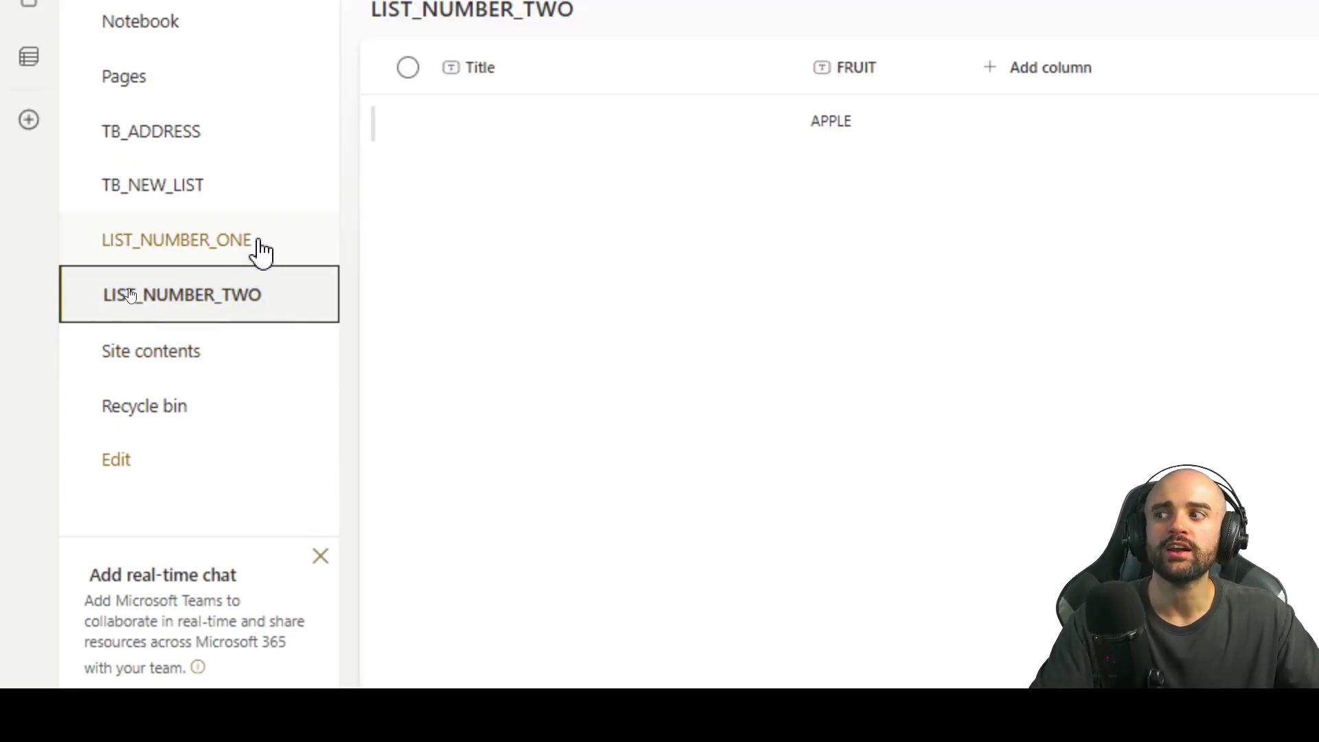
{"action": "left_click", "coordinate": [258, 252]}
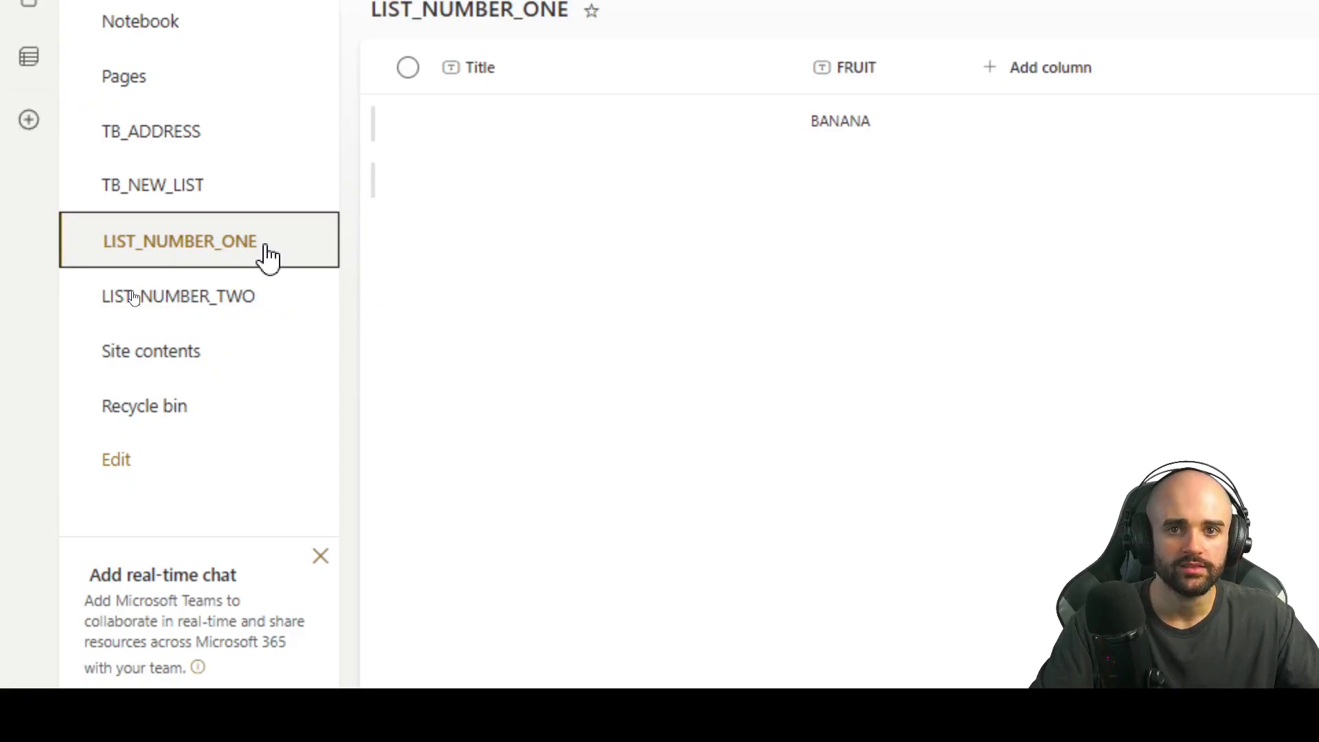
{"action": "left_click", "coordinate": [266, 285]}
{"action": "left_click", "coordinate": [268, 247]}
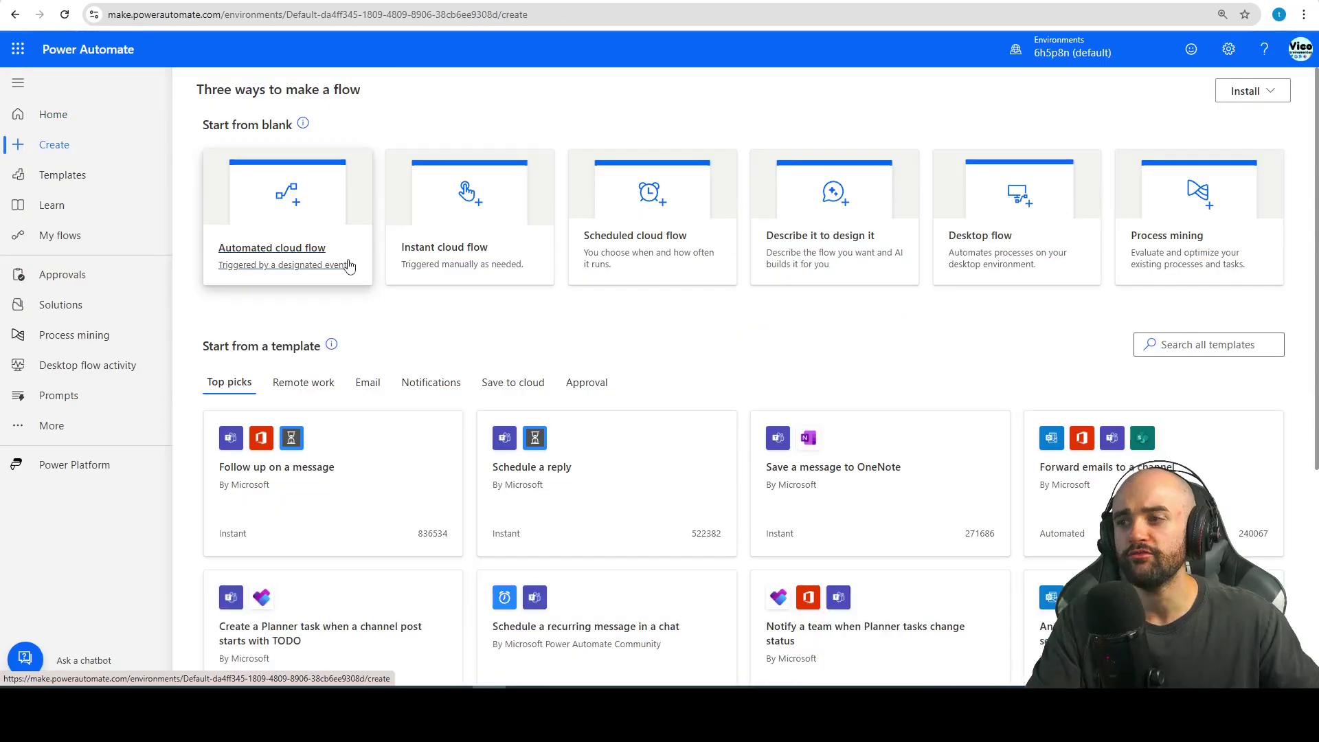
- Create an automated cloud flow from blank and add the SharePoint trigger "When an item is created"
{"action": "left_click", "coordinate": [305, 267]}
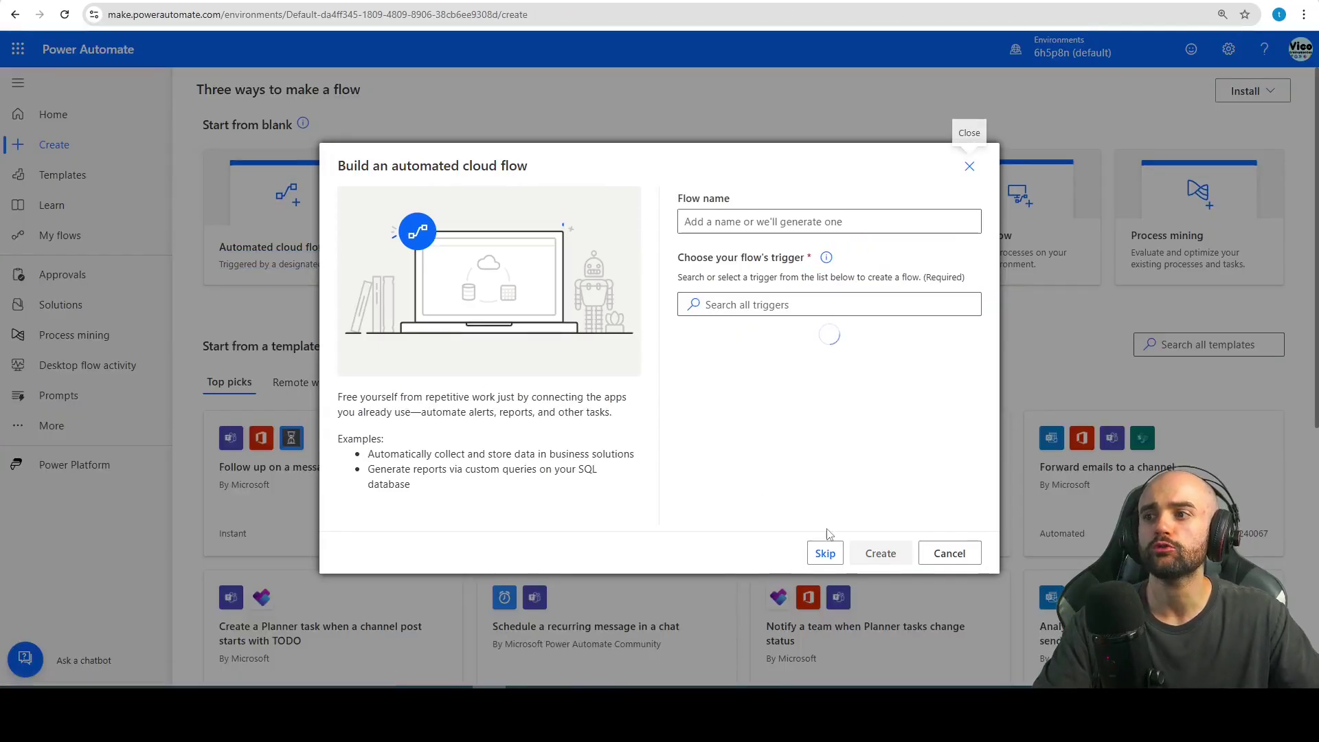
{"action": "left_click", "coordinate": [825, 553]}
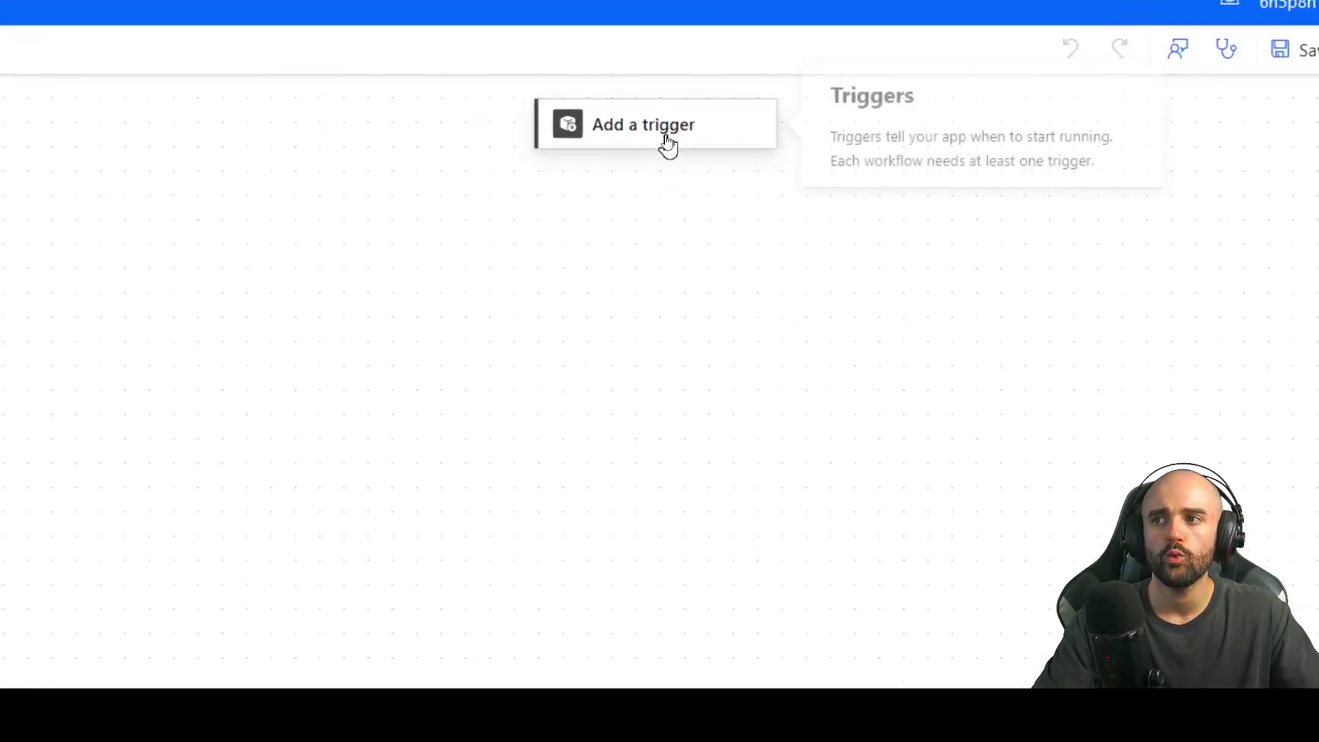
{"action": "left_click", "coordinate": [661, 137]}
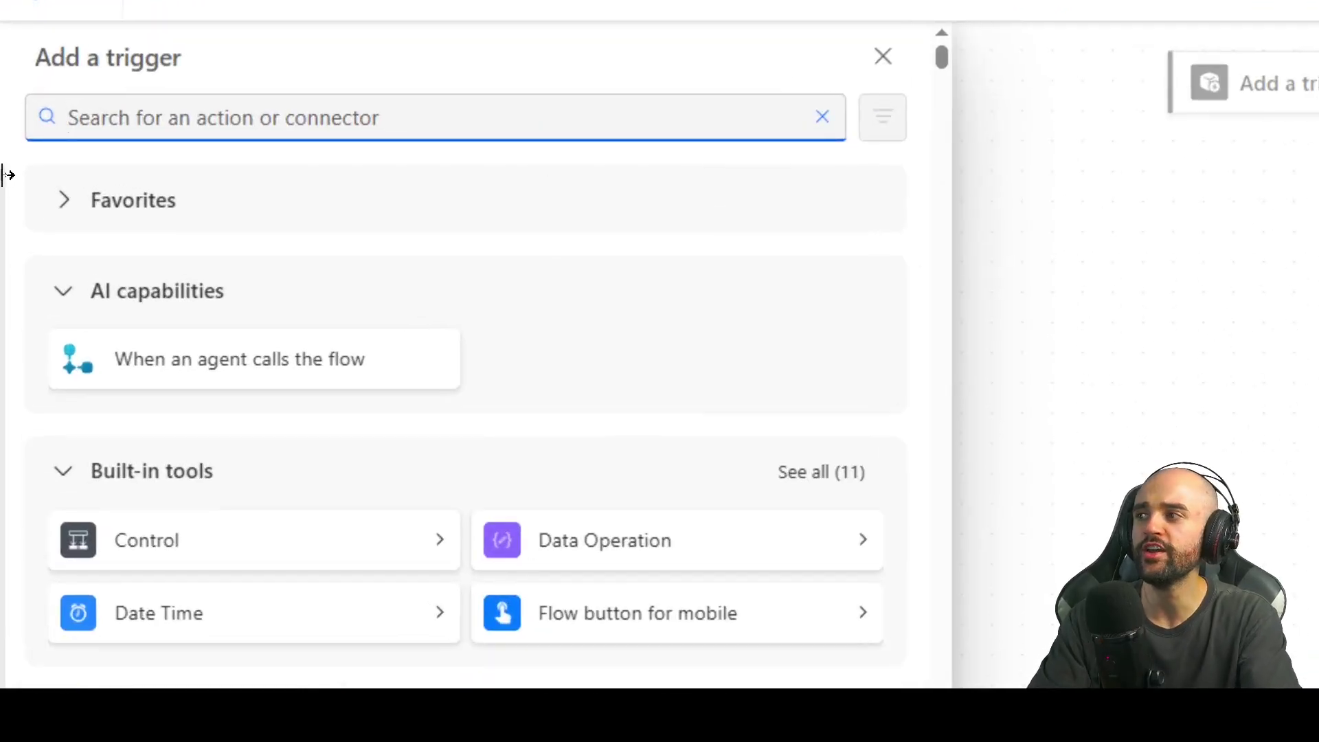
{"action": "type", "text": "sHAREPOINMT"}
{"action": "key", "text": "BackSpace"}
{"action": "key", "text": "BackSpace"}
{"action": "type", "text": "T"}
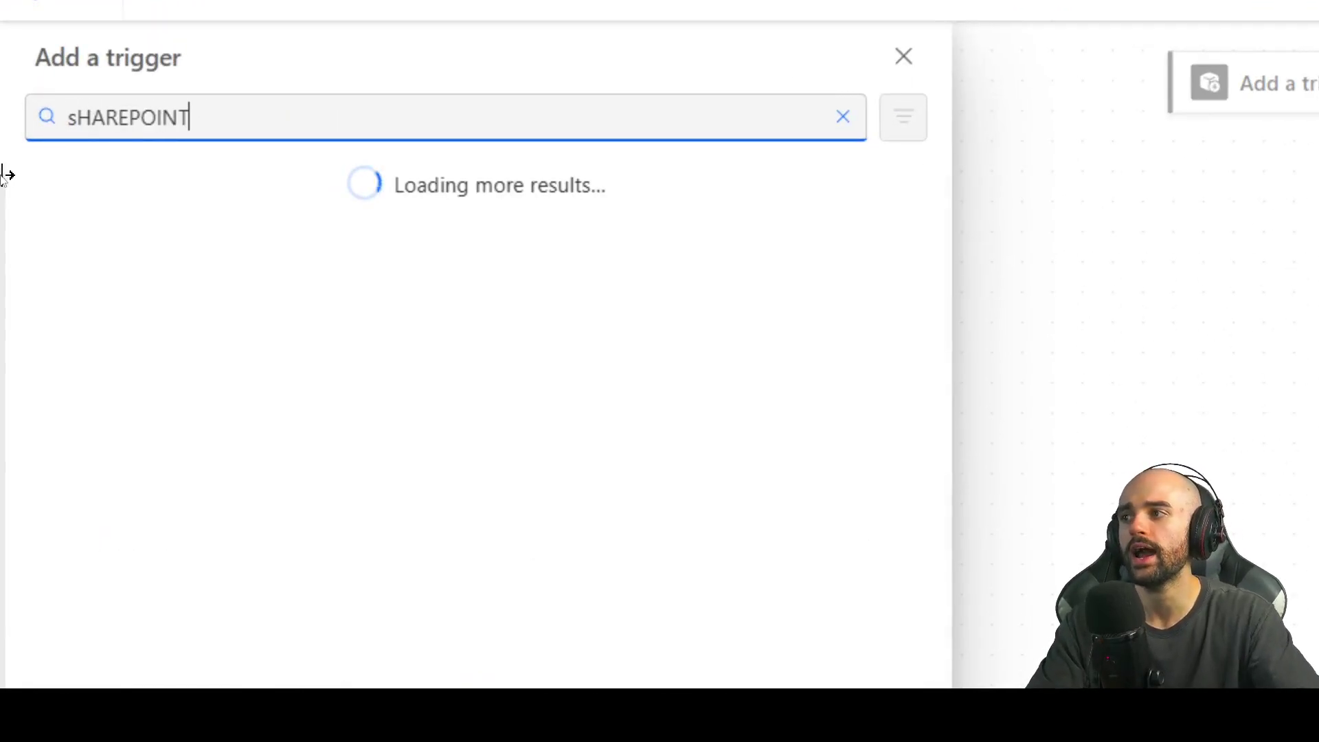
{"action": "left_click", "coordinate": [151, 545]}
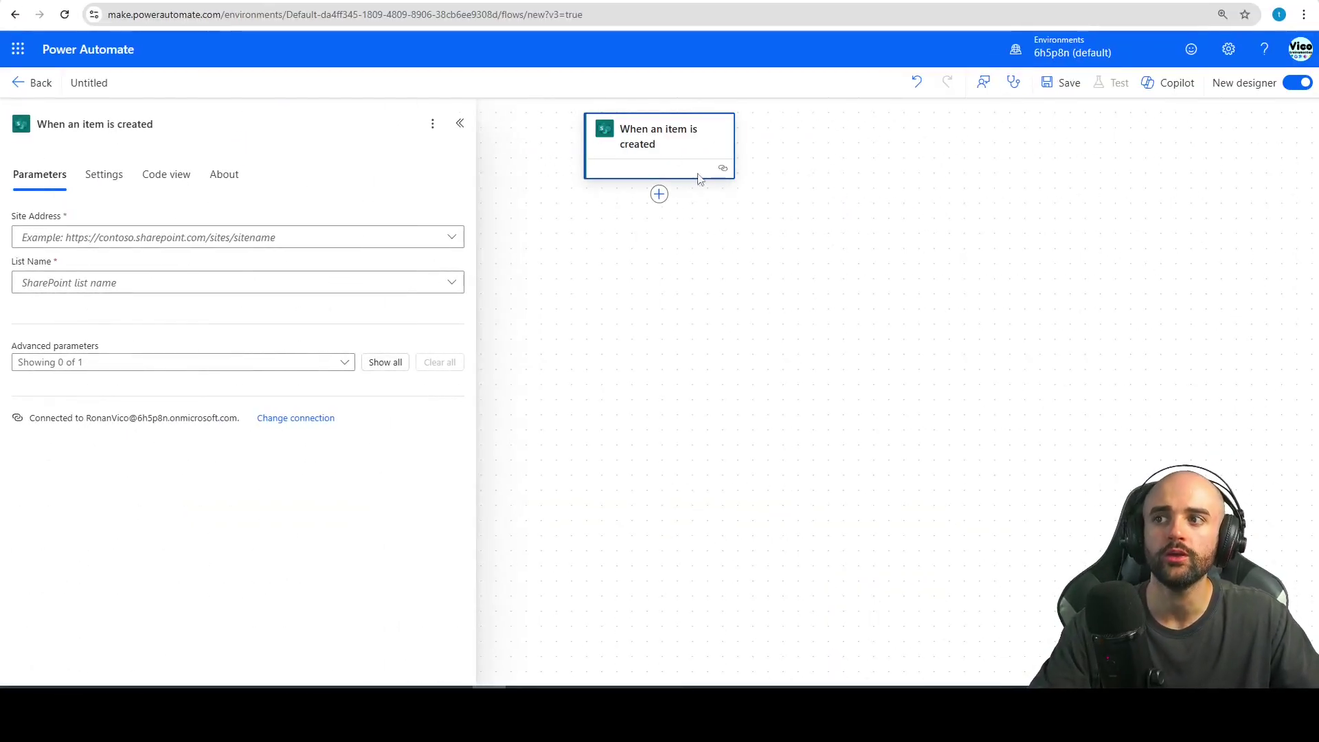
- Point the "When an item is created" trigger to the SUBSCRIBE_TO_MY_CHANNEL site and the list LIST_NUMBER_ONE
{"action": "left_click_drag", "start_coordinate": [715, 160], "coordinate": [873, 256]}
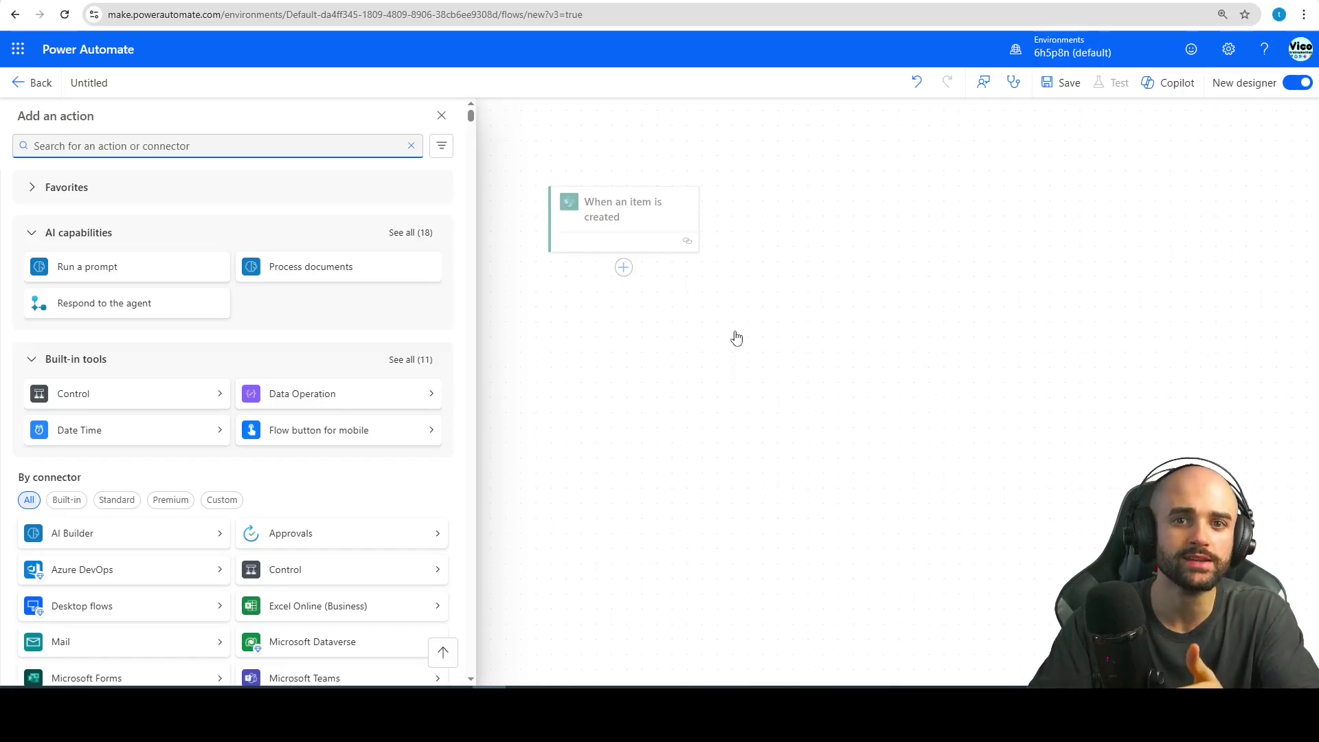
{"action": "left_click", "coordinate": [645, 240]}
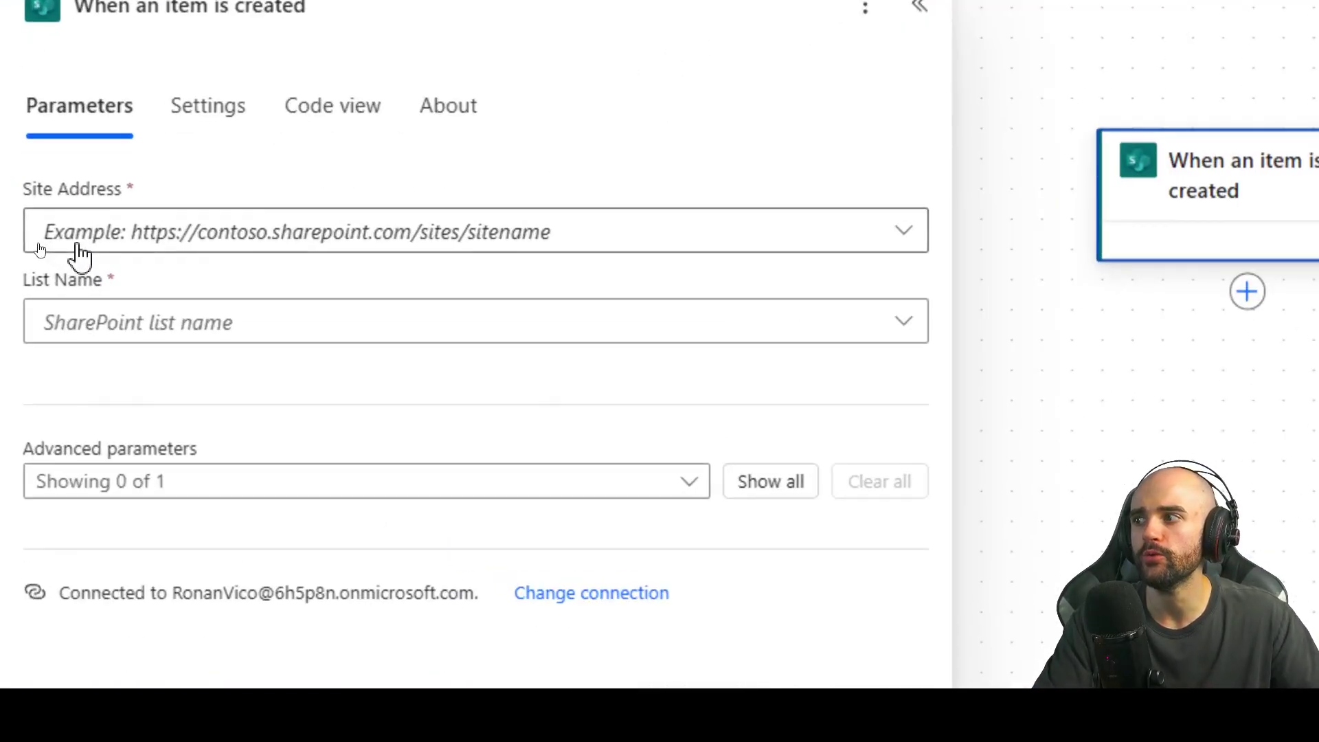
{"action": "left_click", "coordinate": [48, 240]}
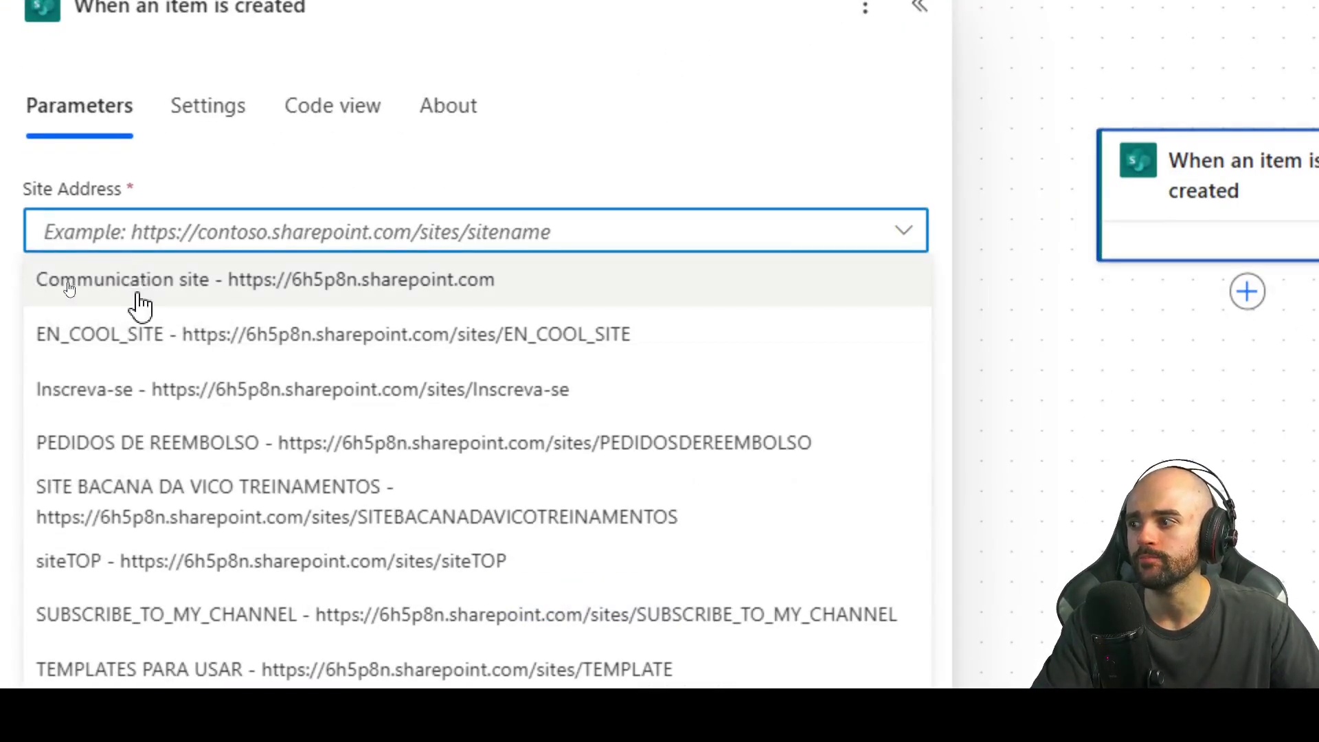
{"action": "left_click", "coordinate": [97, 429]}
{"action": "left_click", "coordinate": [44, 278]}
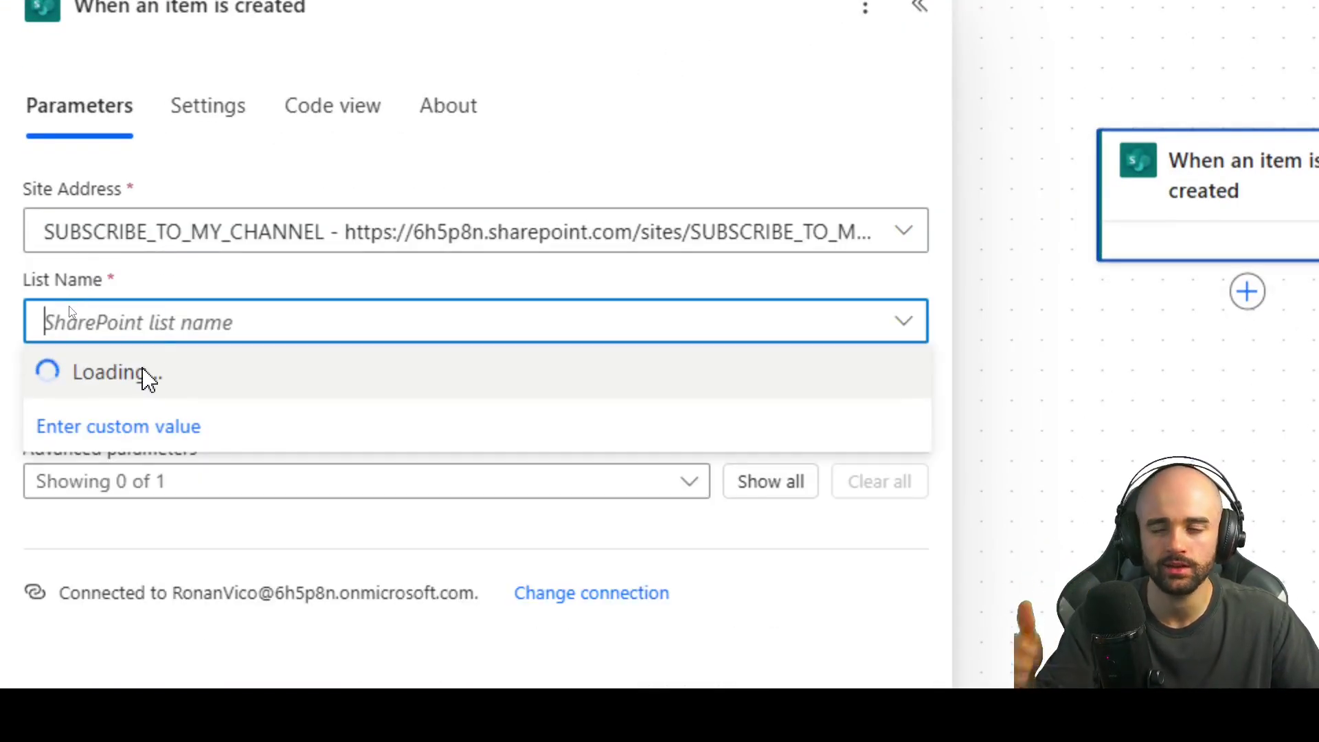
{"action": "left_click", "coordinate": [172, 373]}
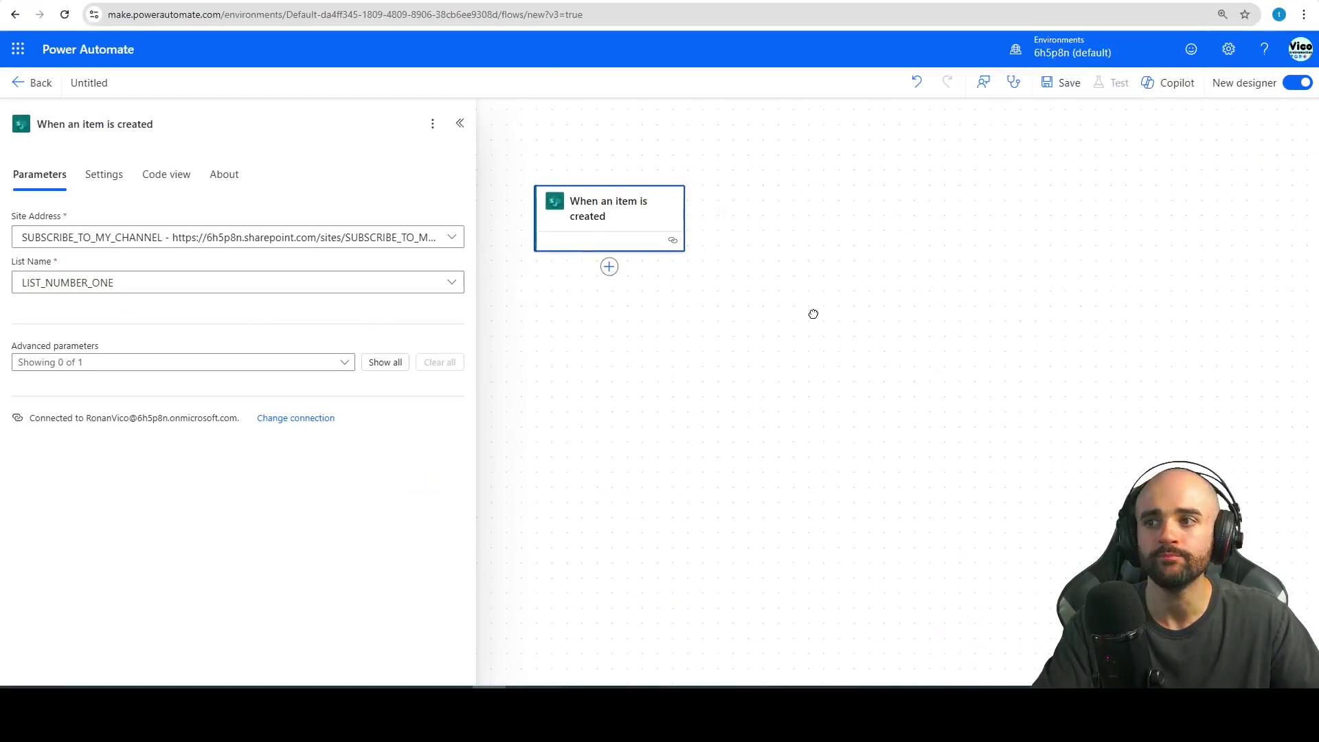
- Add a Compose action after the trigger with the input text "Here is the first flow"
{"action": "left_click", "coordinate": [1247, 291]}
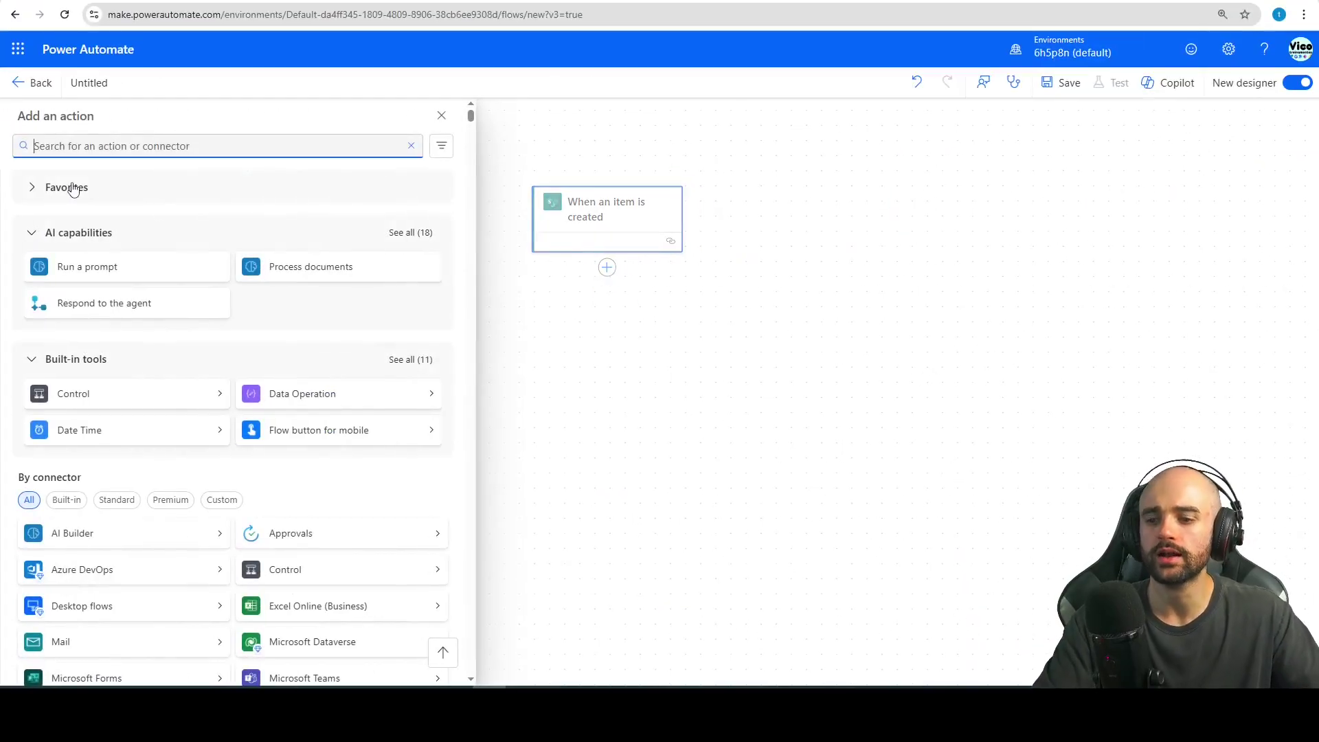
{"action": "type", "text": "compose"}
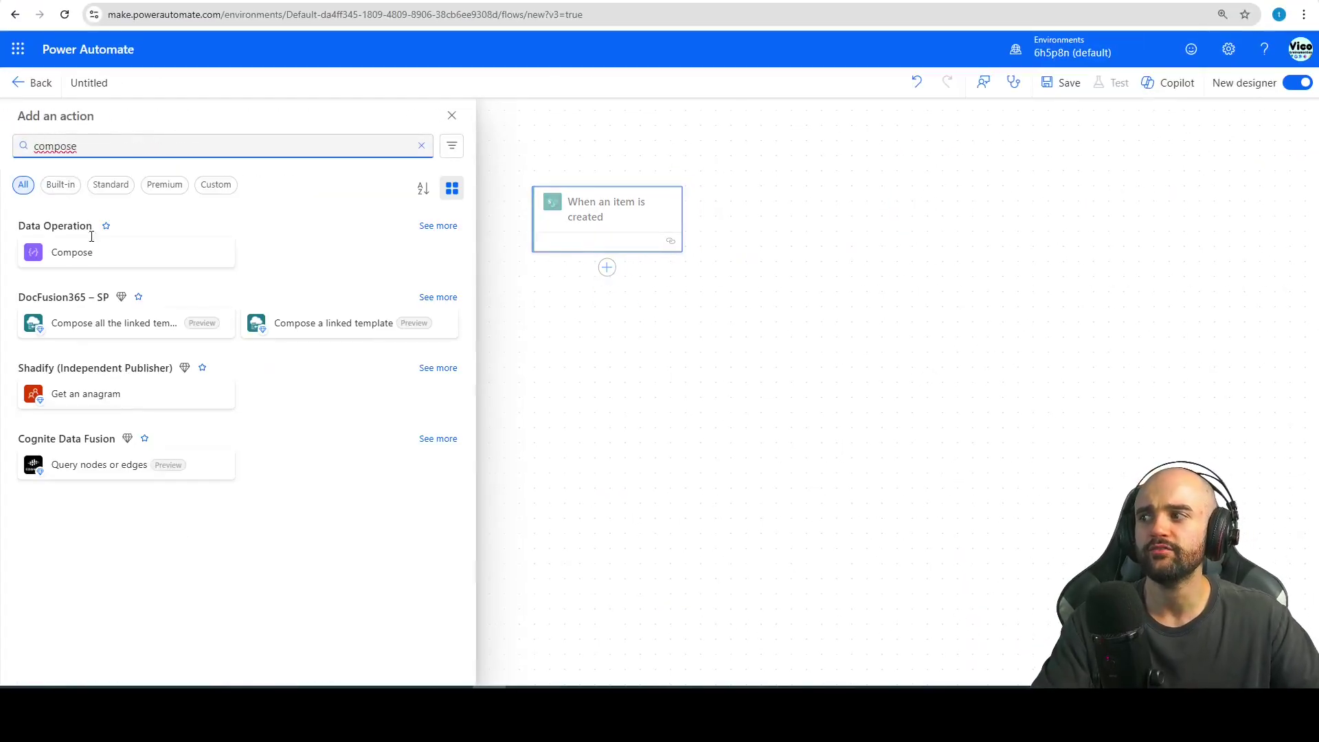
{"action": "left_click", "coordinate": [82, 251]}
{"action": "left_click", "coordinate": [137, 235]}
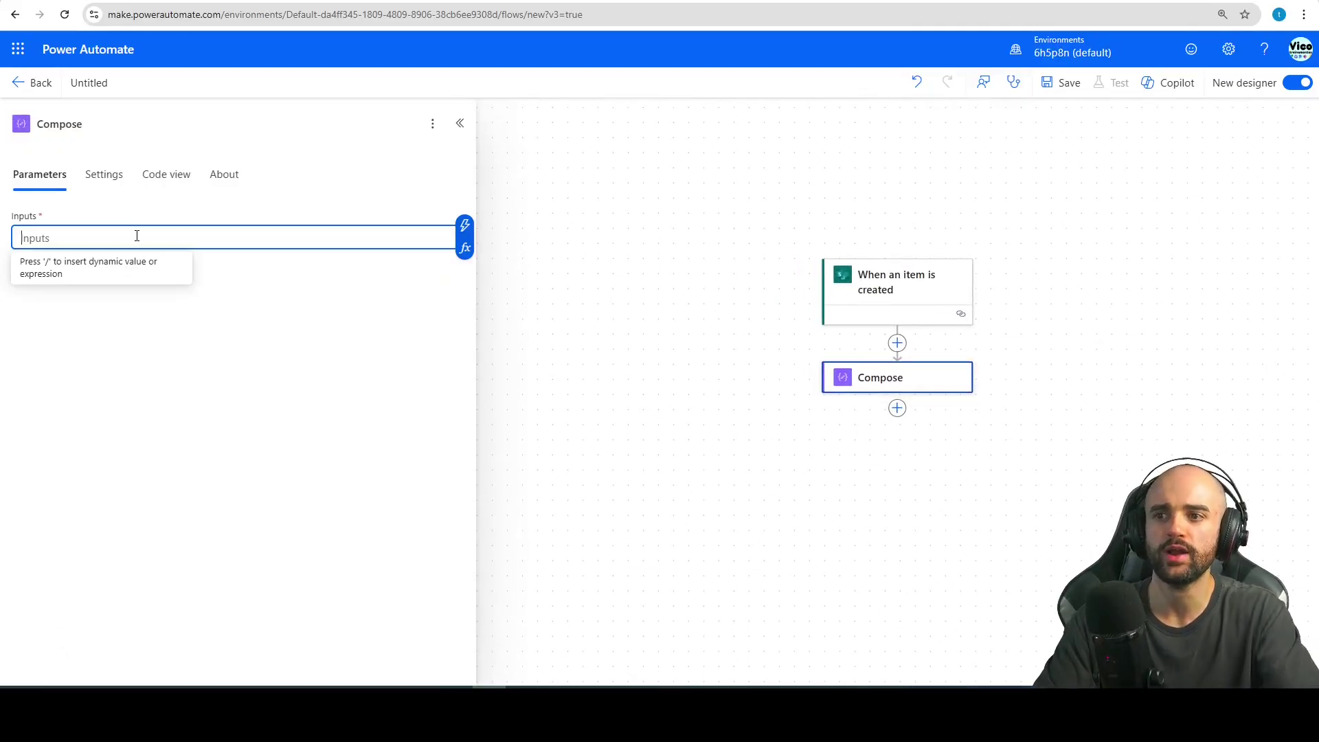
{"action": "type", "text": "Here is the first flow"}
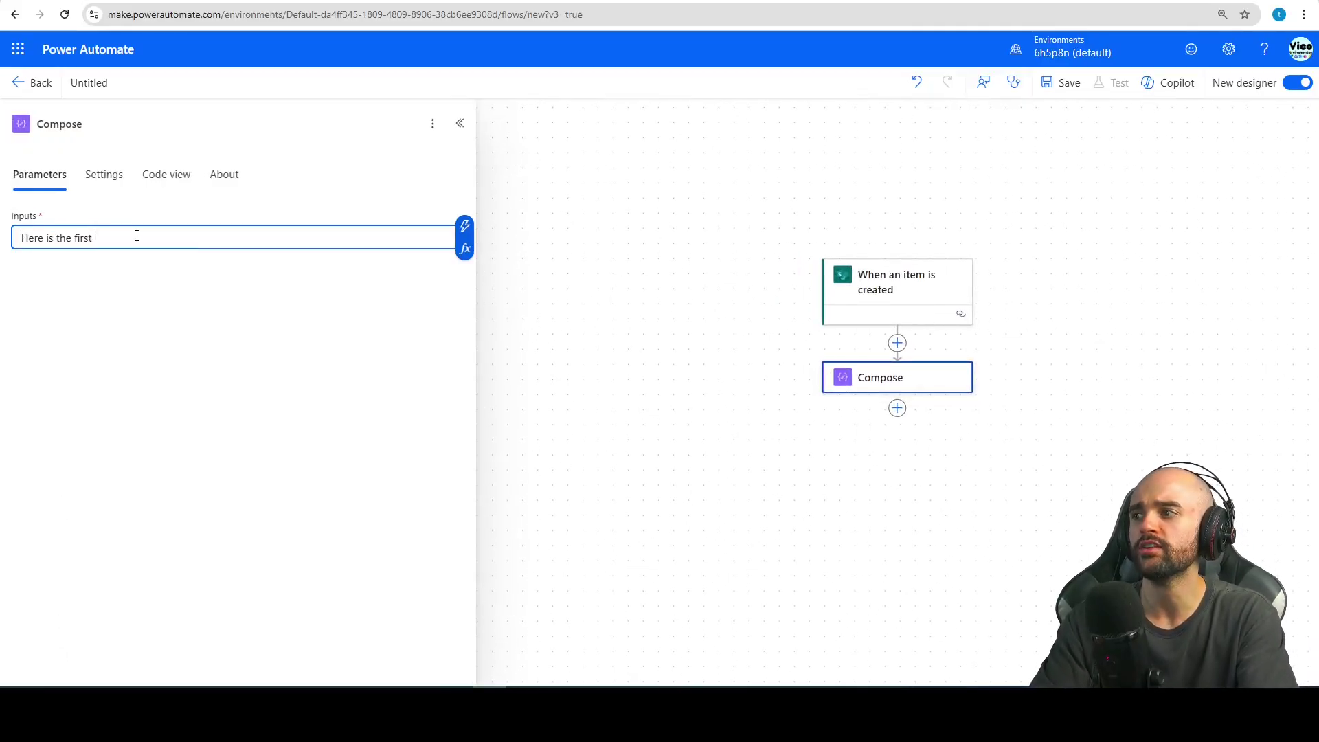
- Rename the untitled flow as "PARENT FLOW LIST NUMBER ONE" and save it
{"action": "left_click", "coordinate": [91, 82]}
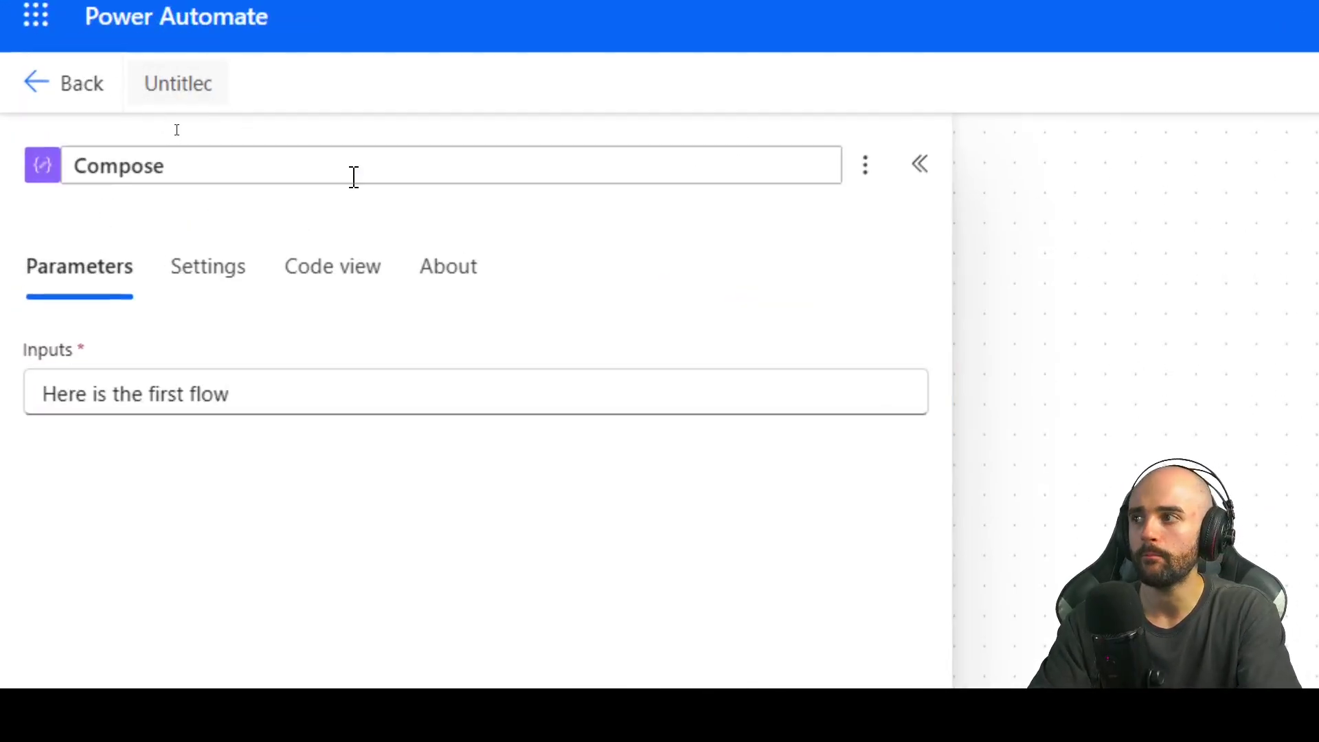
{"action": "type", "text": "PARENT FLOW N"}
{"action": "key", "text": "BackSpace"}
{"action": "key", "text": "BackSpace"}
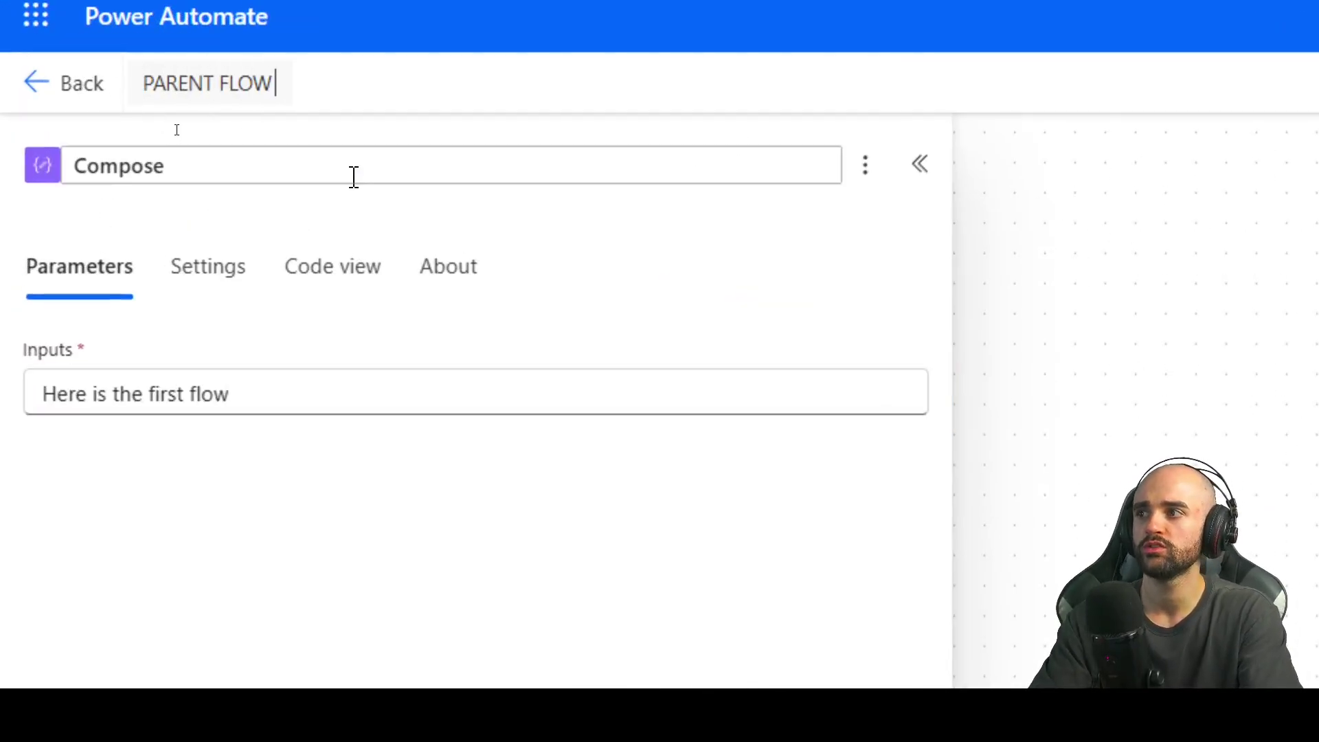
{"action": "type", "text": "LIST NUMBER ONE"}
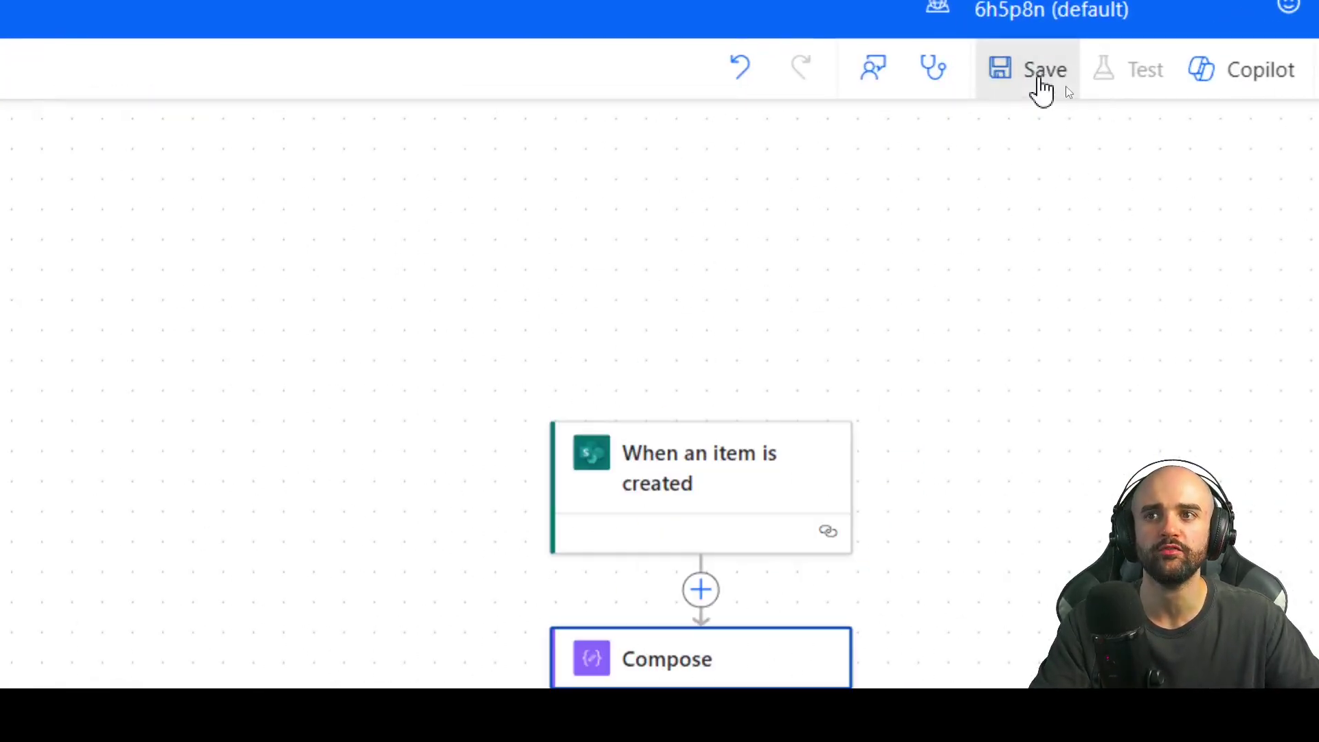
{"action": "left_click", "coordinate": [1065, 86]}
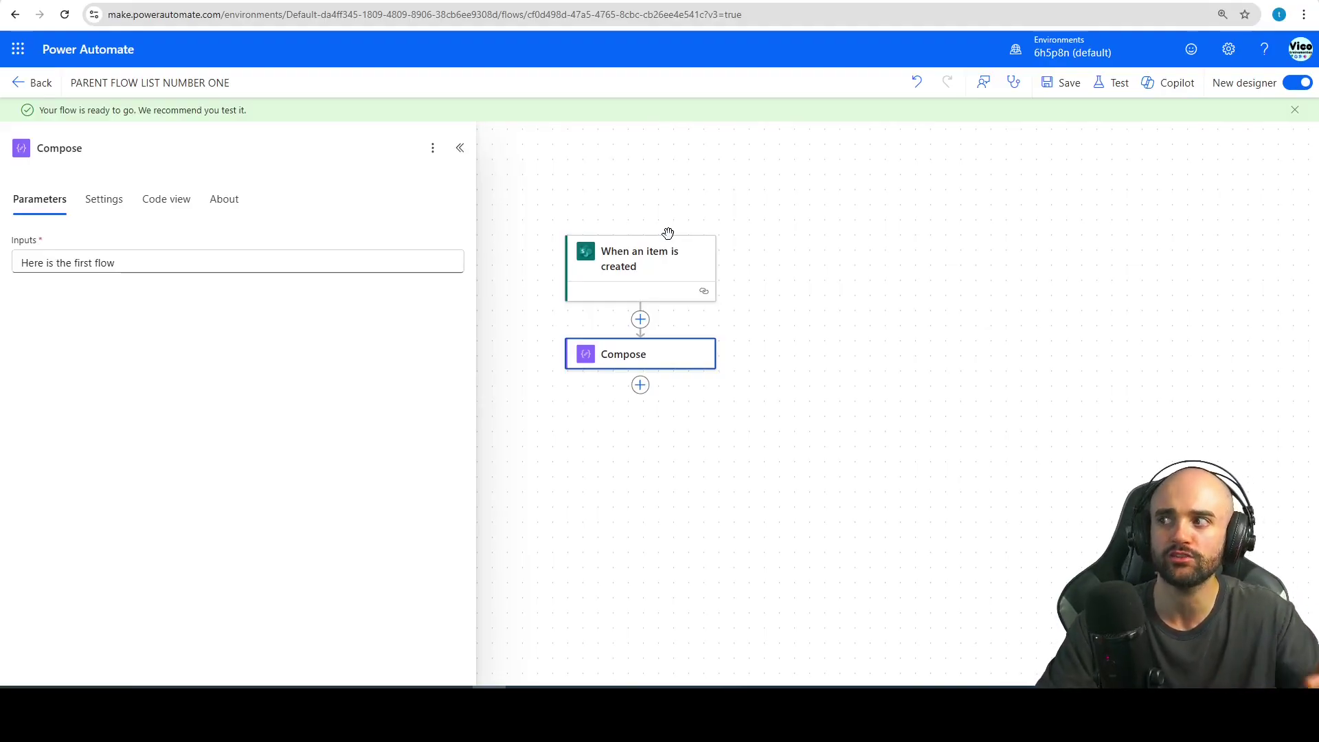
- Return to the flow list and save a copy of PARENT FLOW LIST NUMBER ONE named "PARENT FLOW LIST NUMBER TWO"
{"action": "left_click", "coordinate": [34, 84]}
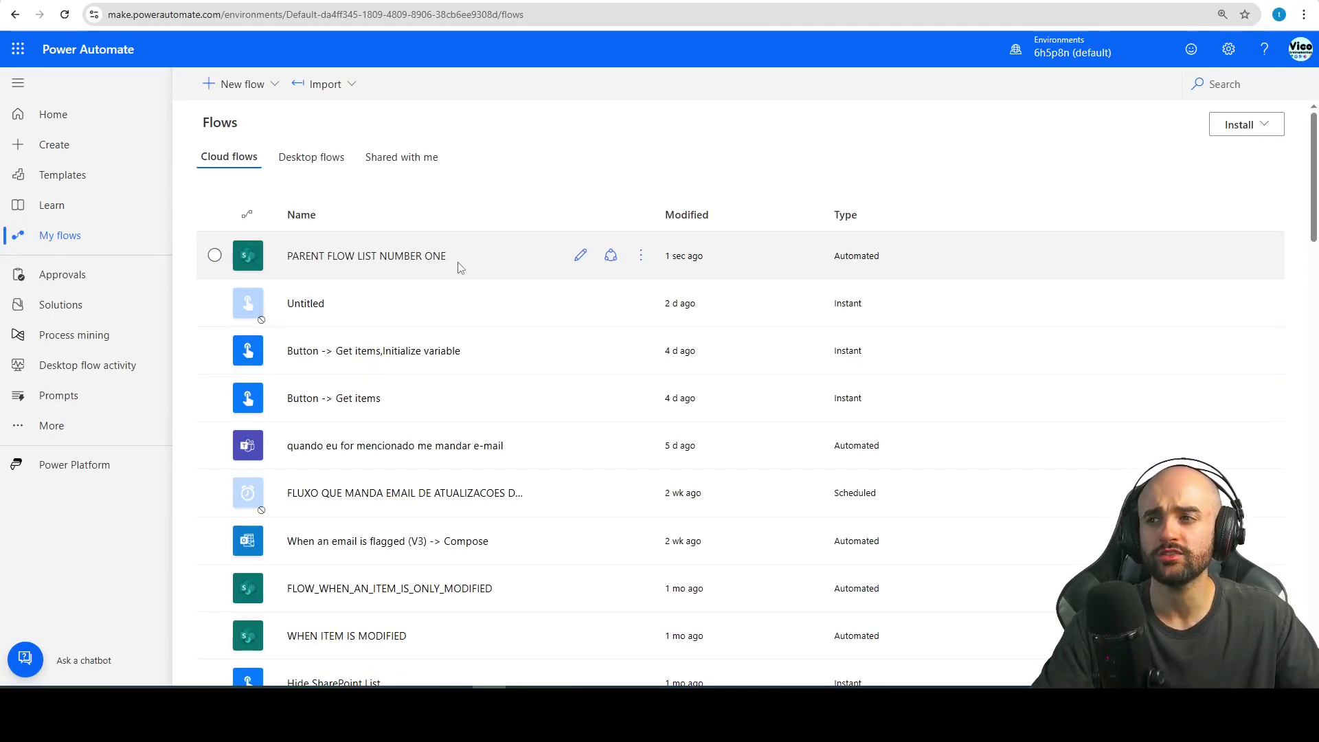
{"action": "left_click", "coordinate": [641, 256]}
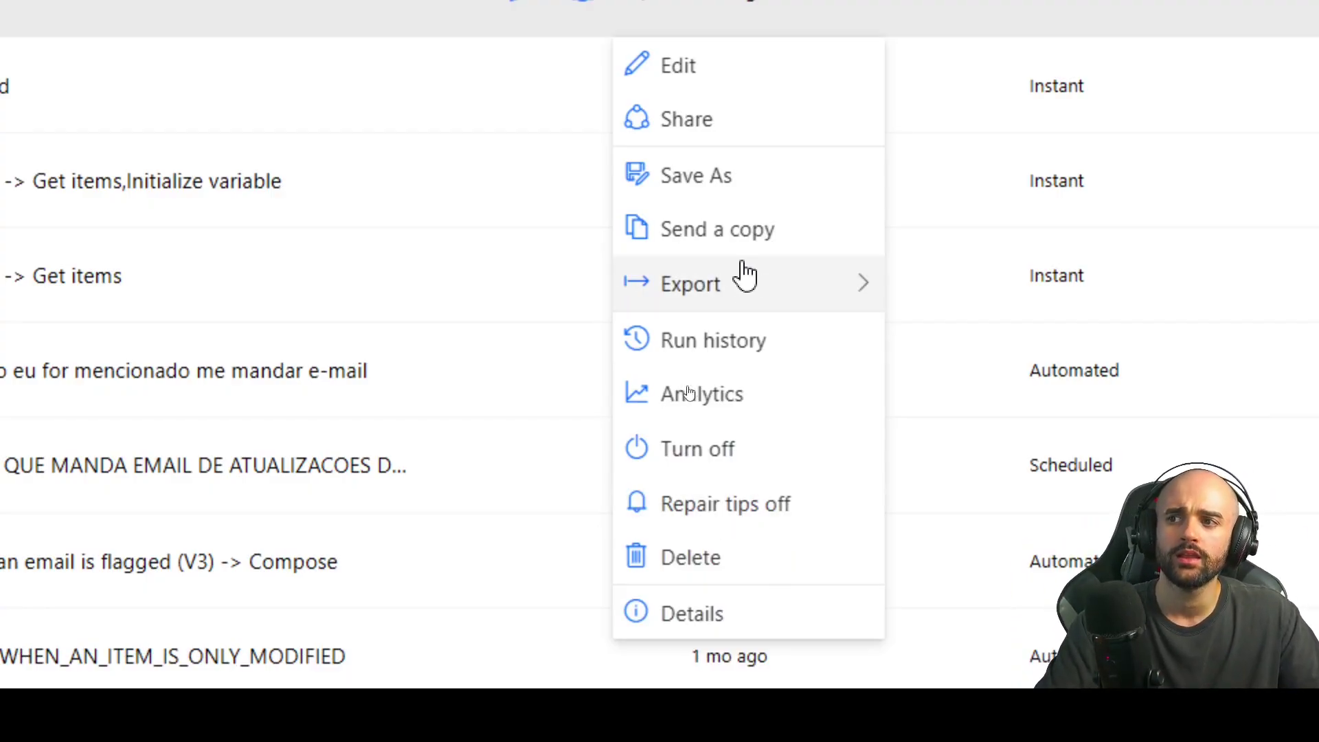
{"action": "key", "text": "Escape"}
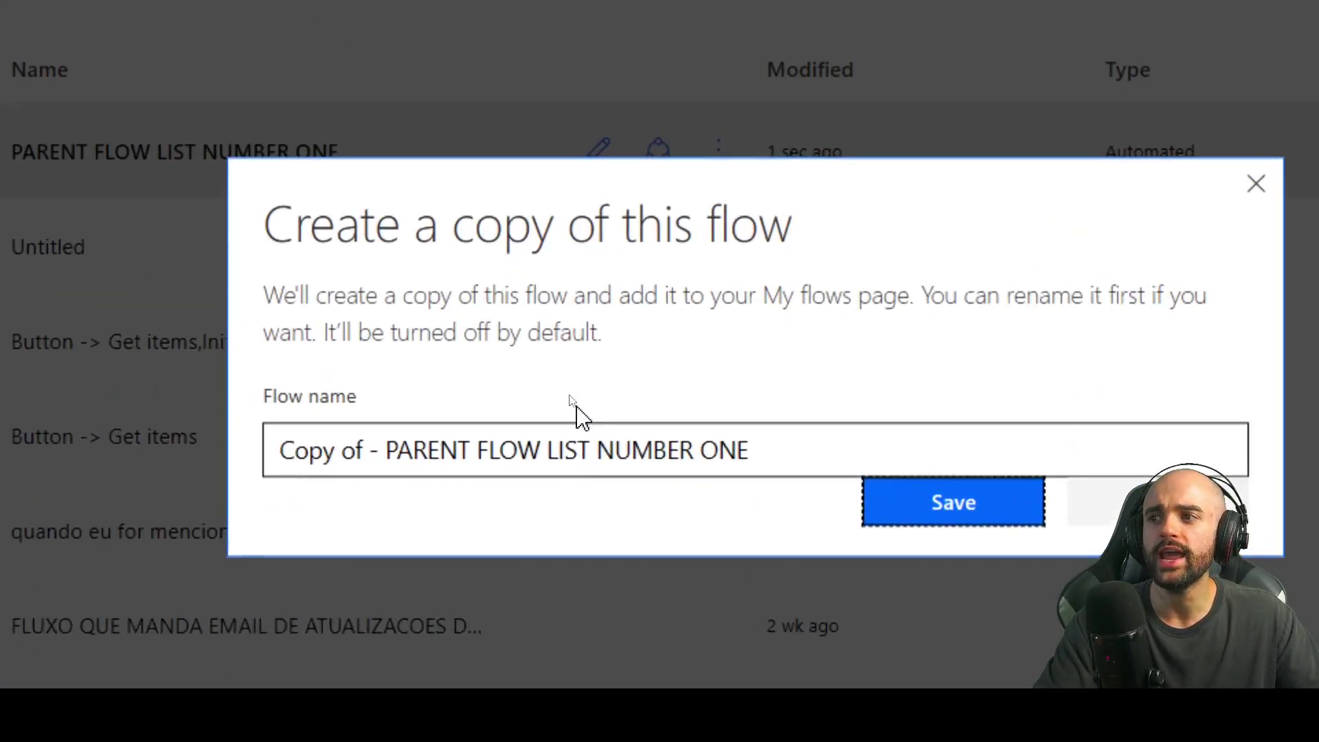
{"action": "triple_click", "coordinate": [567, 407]}
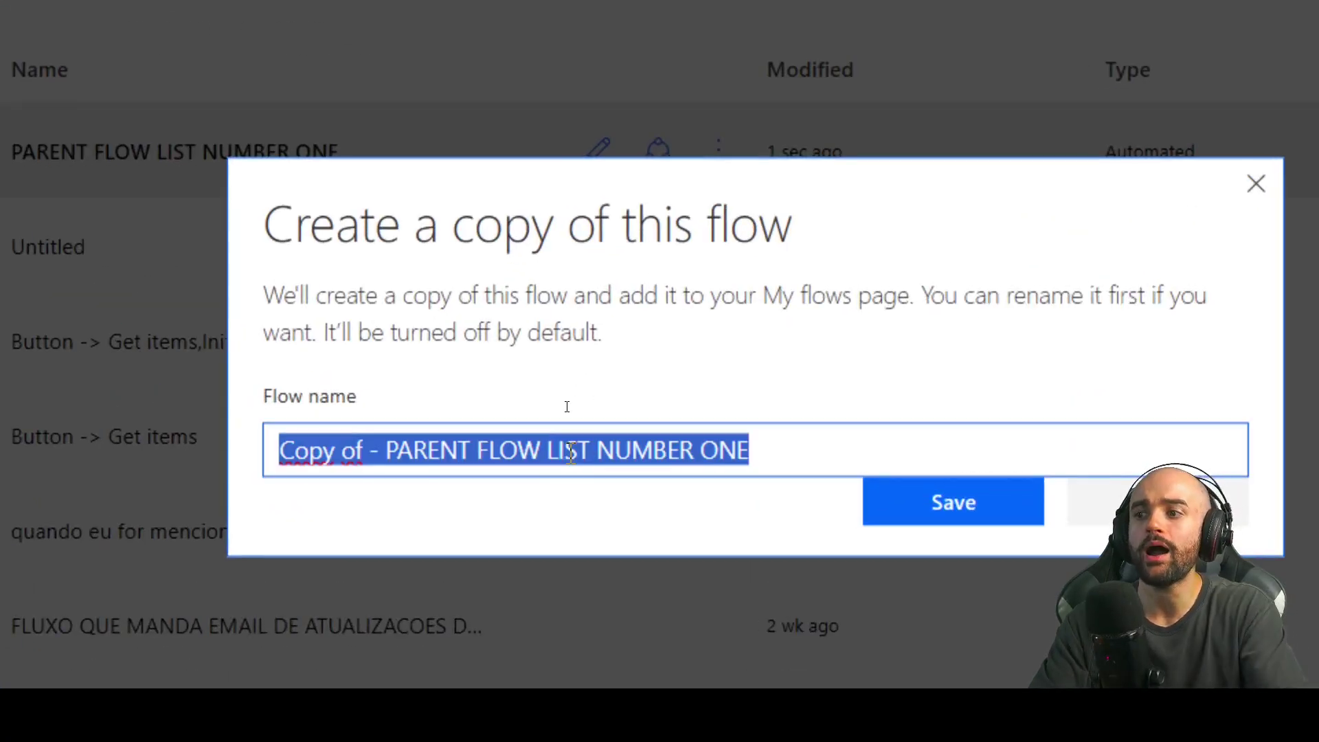
{"action": "key", "text": "BackSpace"}
{"action": "type", "text": "paren"}
{"action": "key", "text": "ctrl+a"}
{"action": "type", "text": "PARE"}
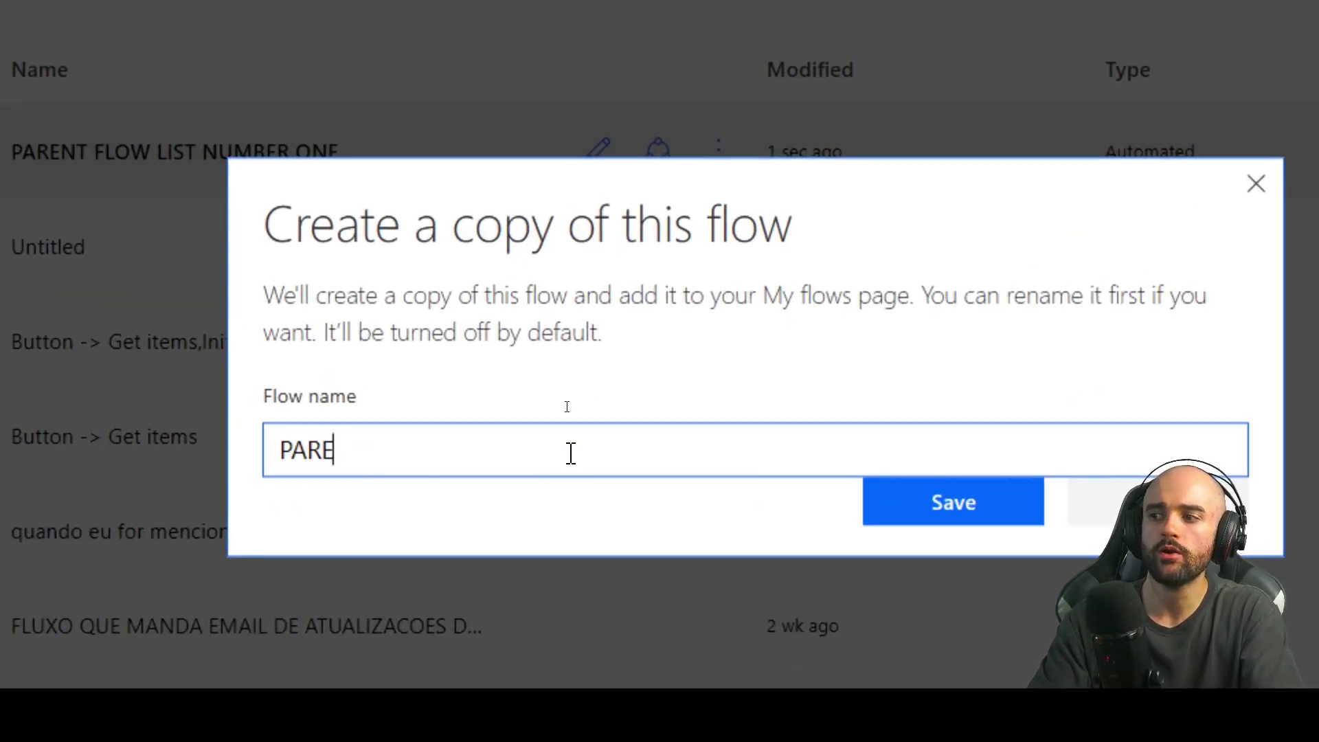
{"action": "type", "text": "NT FLOW N"}
{"action": "key", "text": "BackSpace"}
{"action": "type", "text": "LIST "}
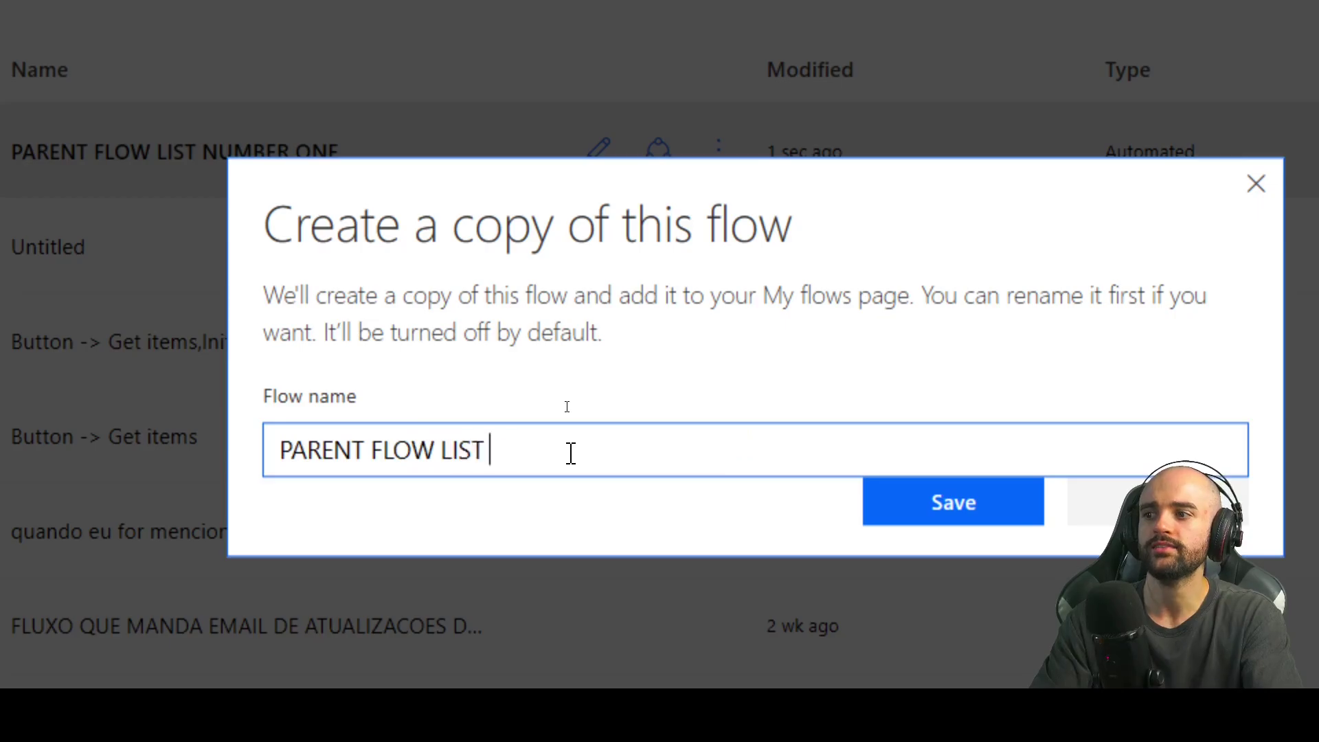
{"action": "type", "text": "NUMBER TWO"}
{"action": "left_click", "coordinate": [927, 512]}
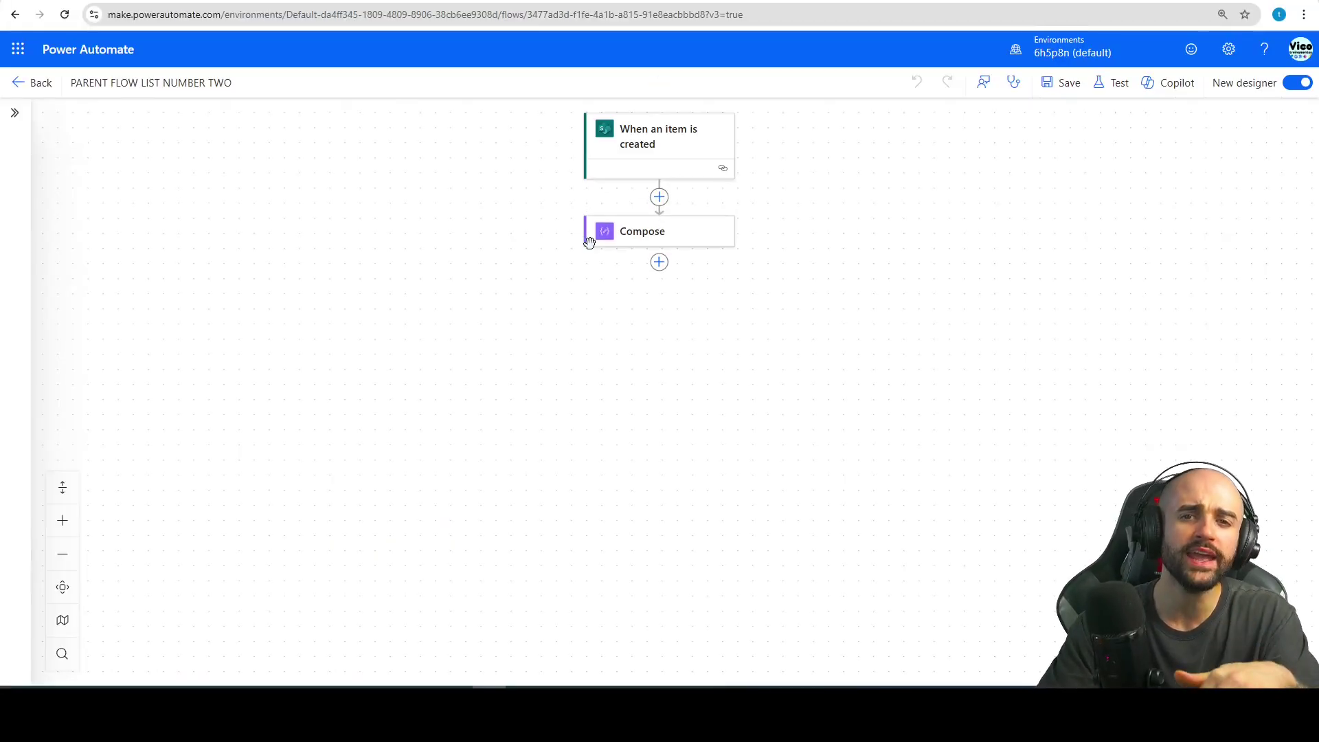
- Change the trigger's list in PARENT FLOW LIST NUMBER TWO to LIST_NUMBER_TWO and save the flow
{"action": "left_click", "coordinate": [544, 217]}
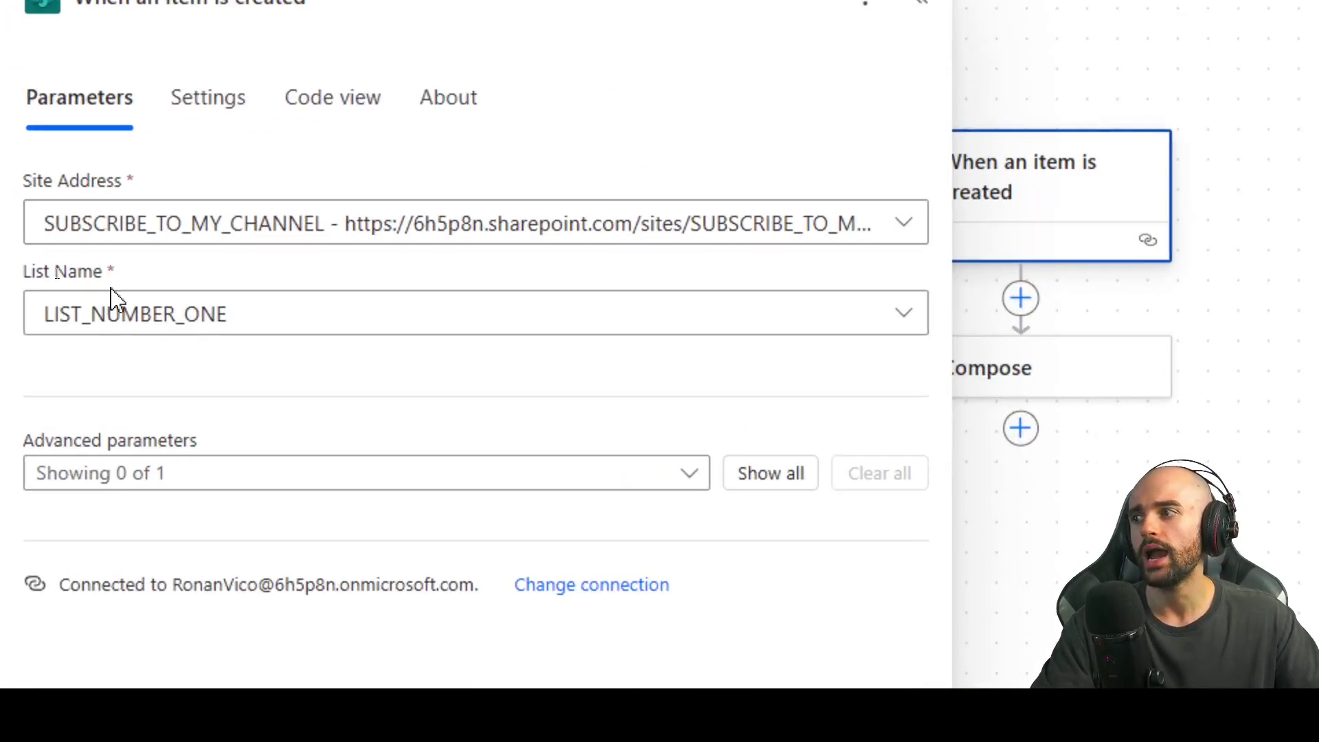
{"action": "left_click", "coordinate": [114, 314]}
{"action": "left_click", "coordinate": [221, 417]}
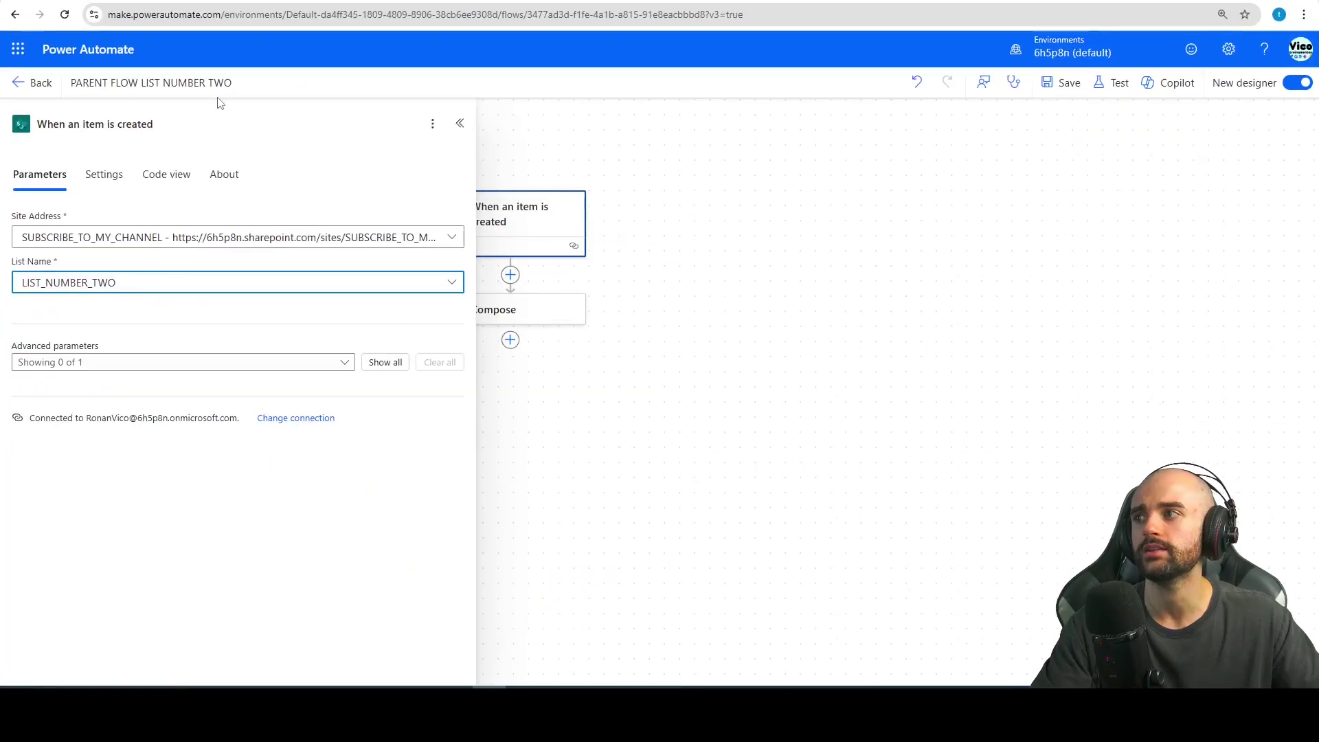
{"action": "left_click", "coordinate": [1061, 83]}
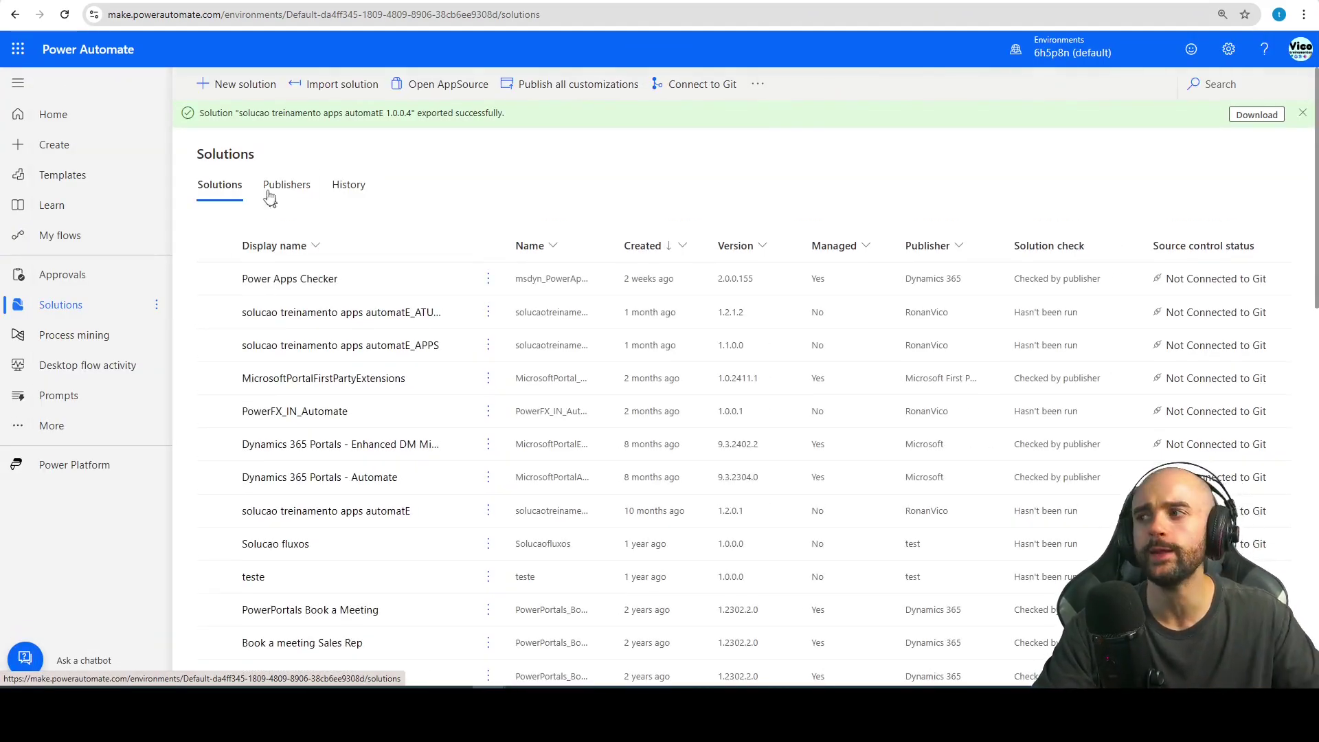
- Create a new solution named "my_multiple_trigger_for_the_same_flow" with a publisher selected
{"action": "left_click", "coordinate": [242, 83]}
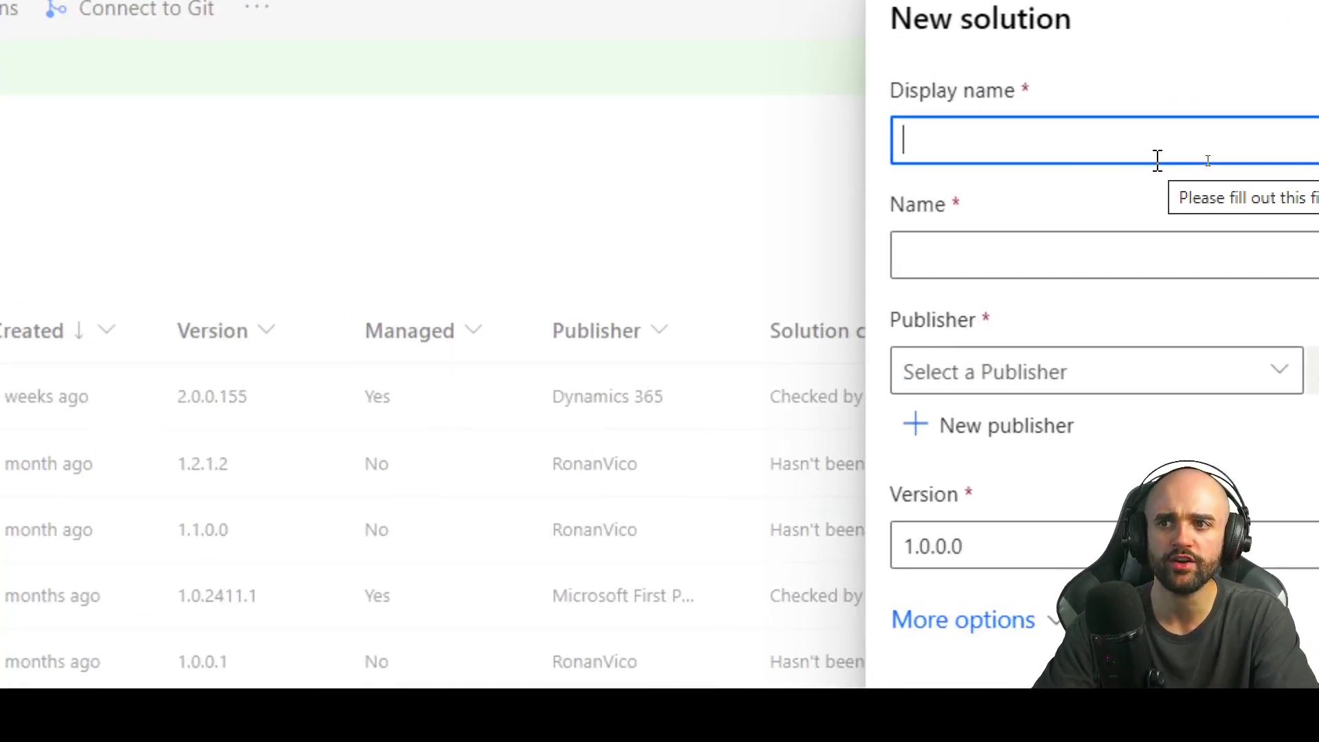
{"action": "type", "text": "my_"}
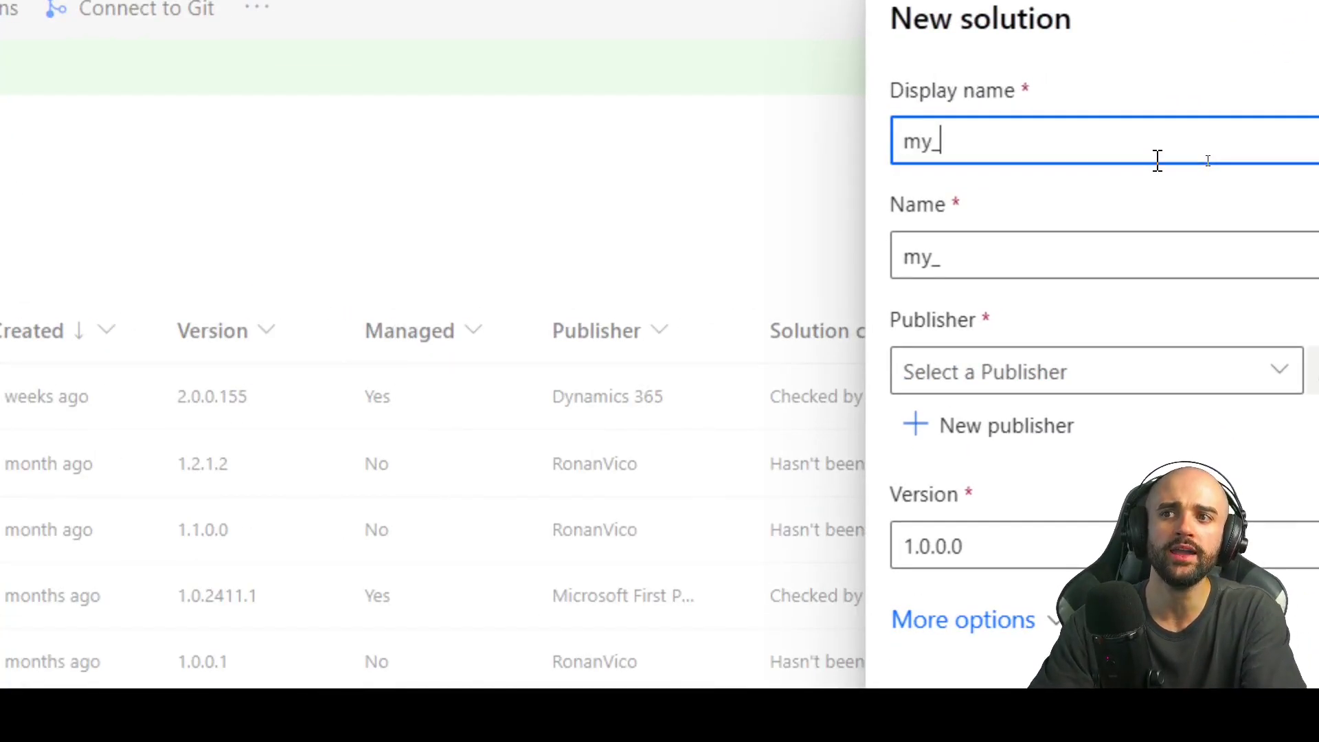
{"action": "type", "text": "multiple_t"}
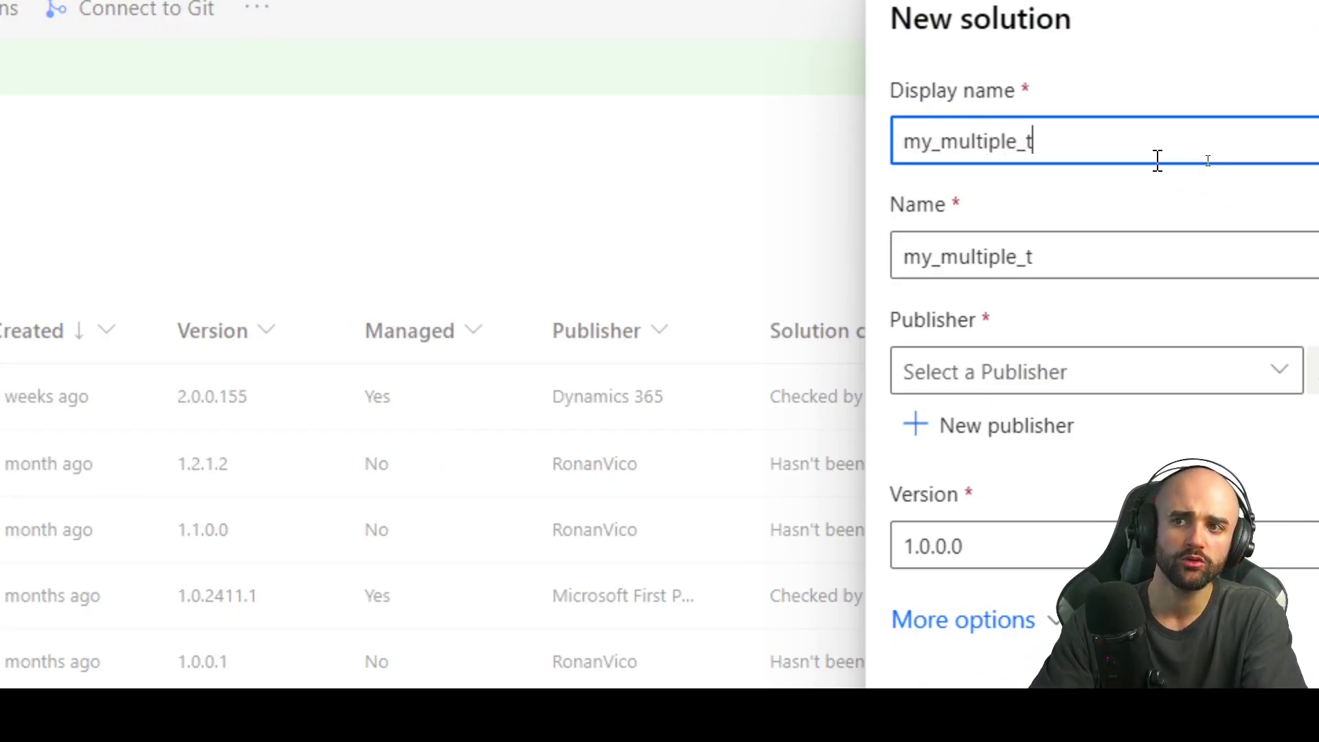
{"action": "type", "text": "rigger_for_the_same_fl"}
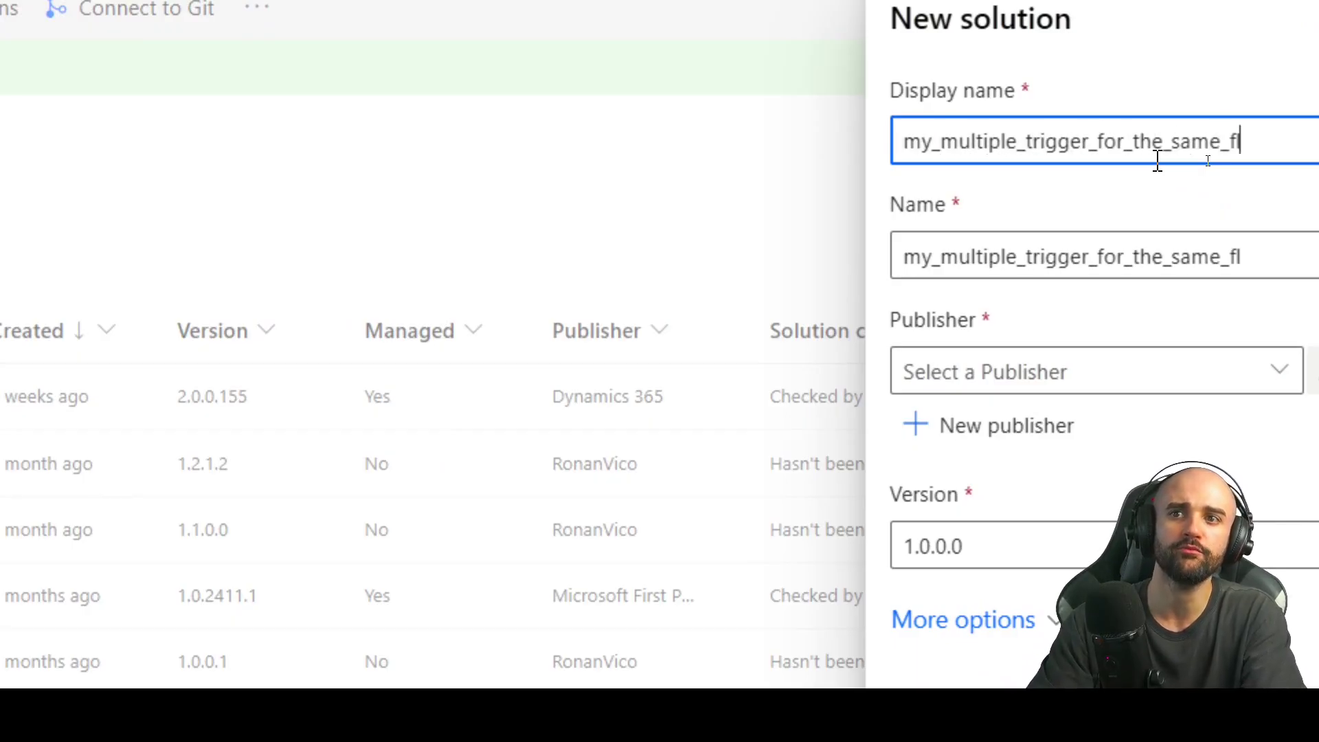
{"action": "type", "text": "ow"}
{"action": "left_click", "coordinate": [1096, 371]}
{"action": "left_click", "coordinate": [1097, 406]}
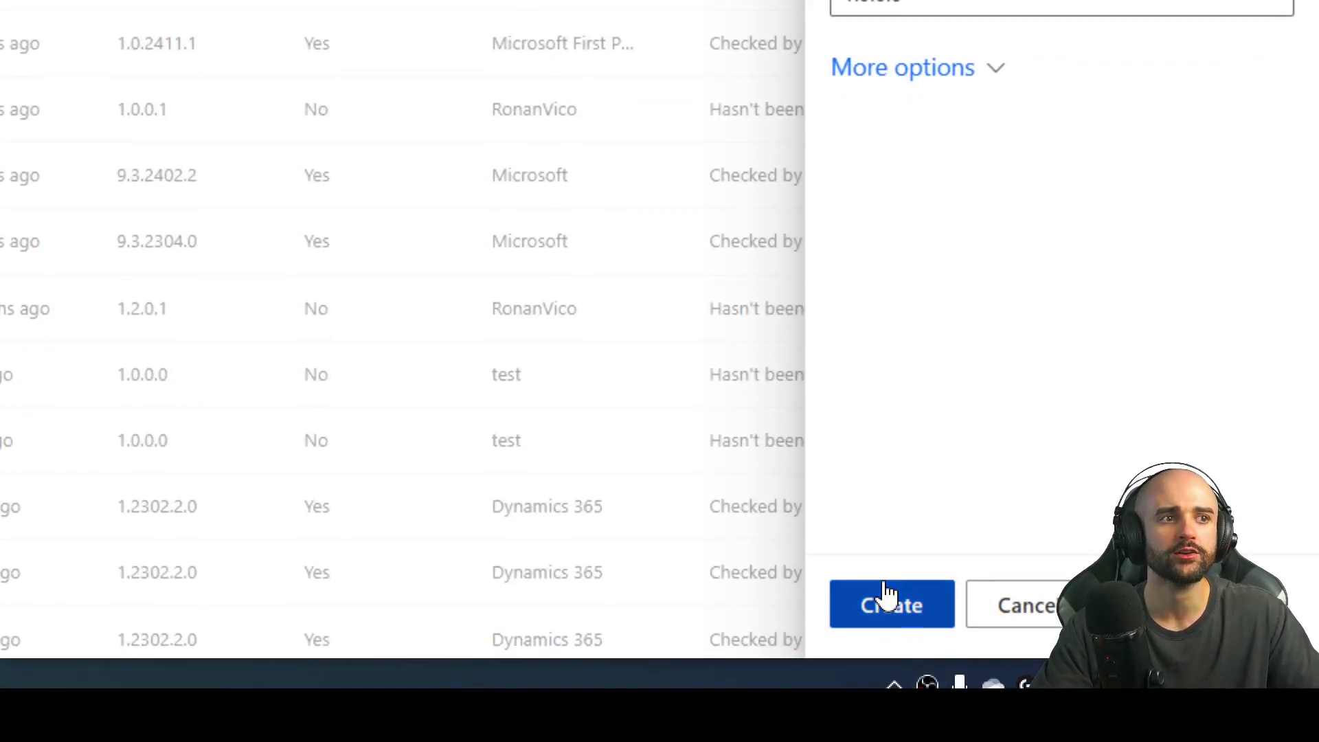
{"action": "left_click", "coordinate": [888, 595]}
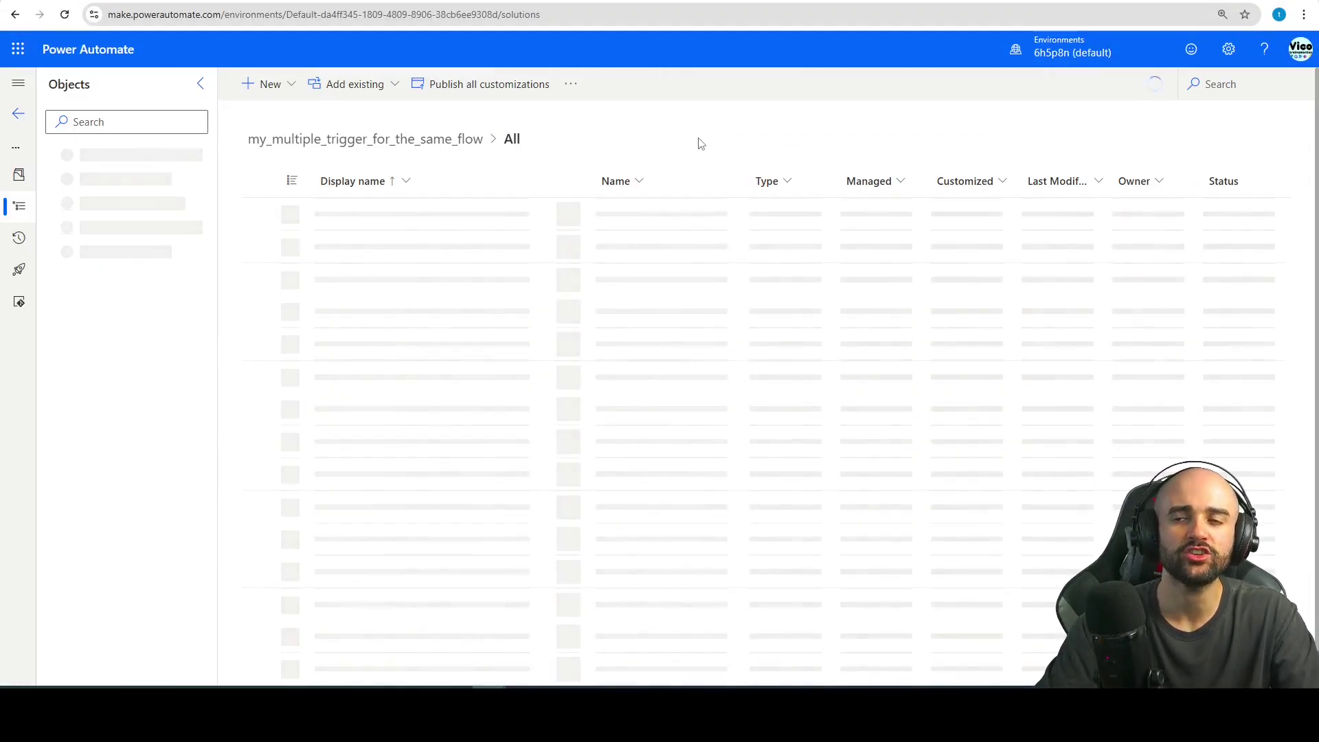
{"action": "left_click", "coordinate": [349, 88]}
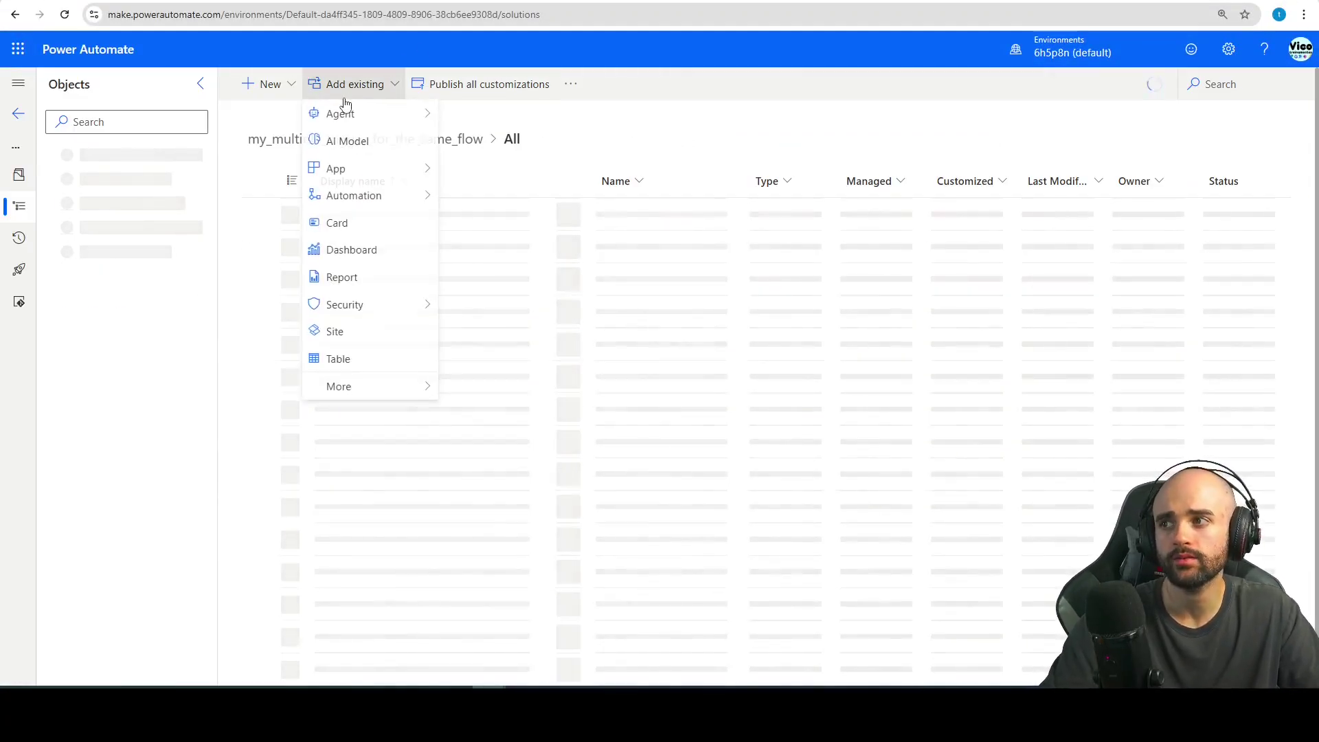
{"action": "mouse_move", "coordinate": [384, 196]}
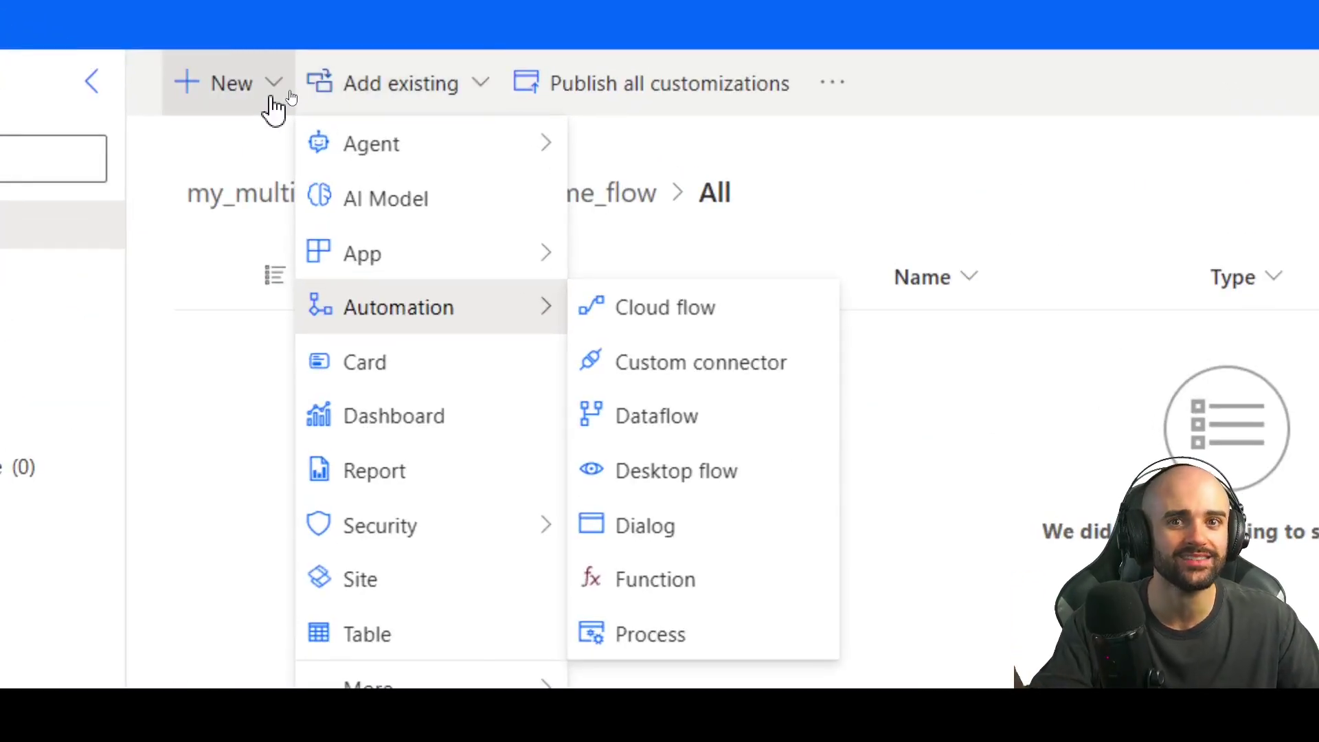
{"action": "left_click", "coordinate": [274, 108]}
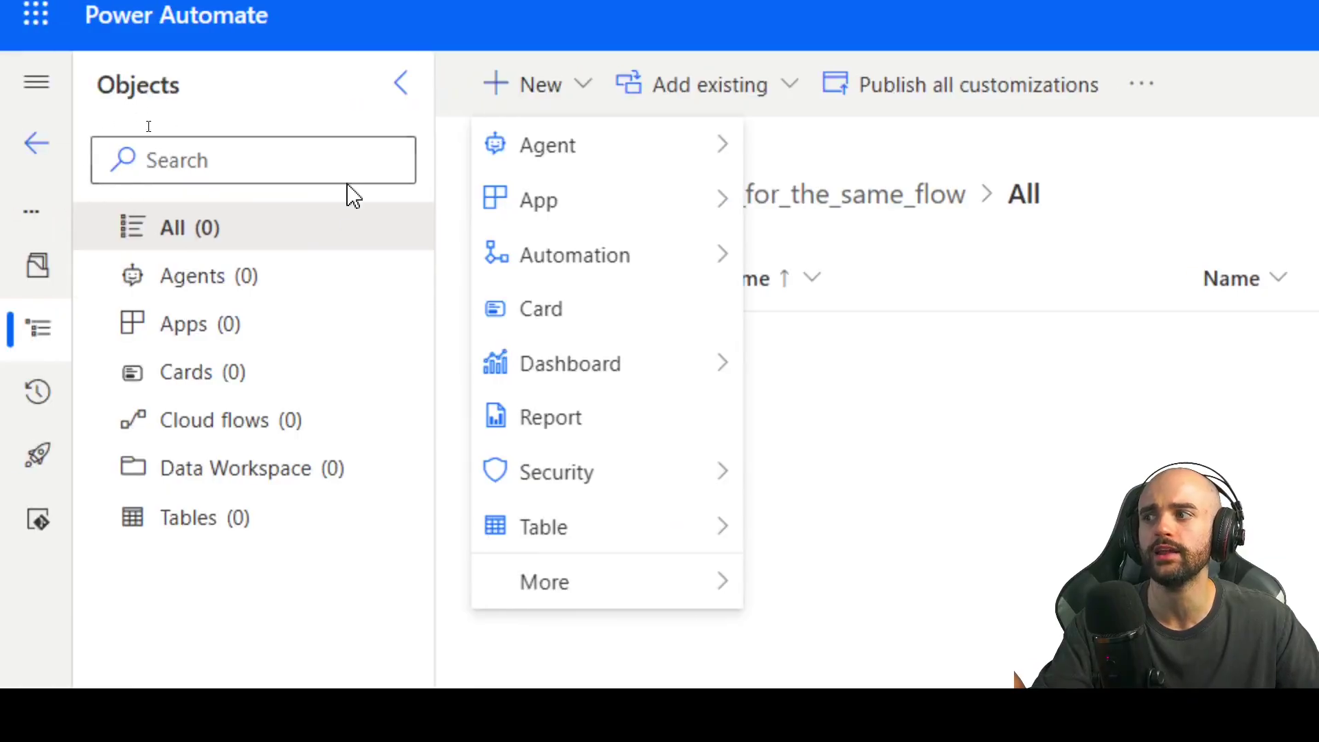
{"action": "mouse_move", "coordinate": [562, 275]}
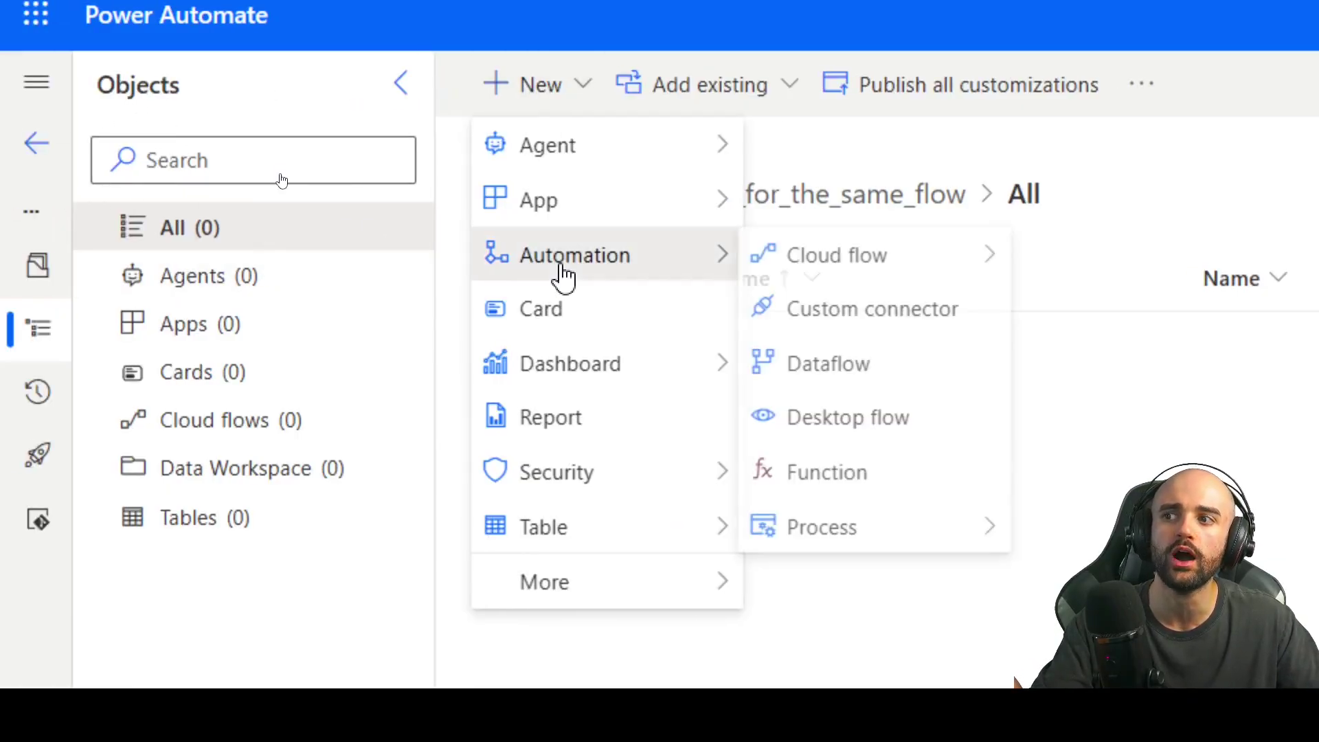
{"action": "mouse_move", "coordinate": [857, 265]}
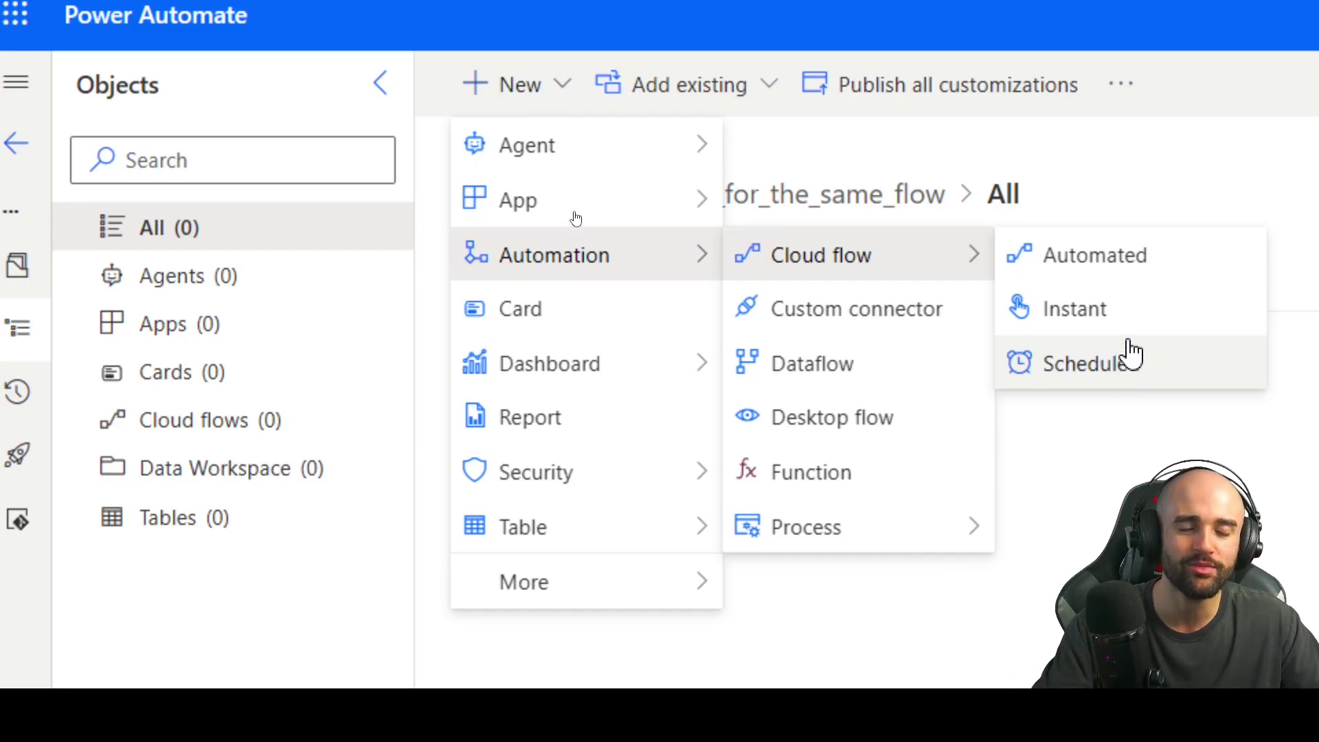
{"action": "left_click", "coordinate": [1087, 525]}
- Add the existing cloud flow PARENT FLOW LIST NUMBER TWO from outside Dataverse to the solution
{"action": "left_click", "coordinate": [678, 94]}
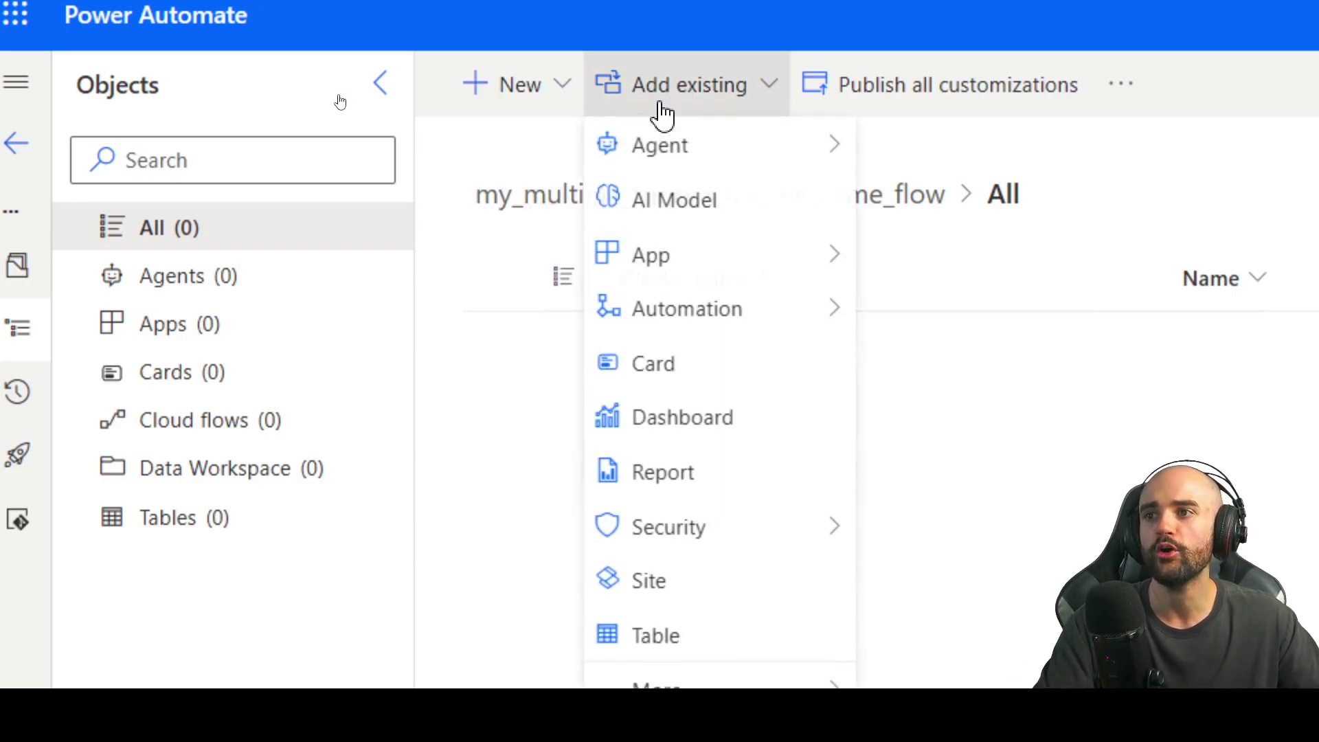
{"action": "mouse_move", "coordinate": [696, 319]}
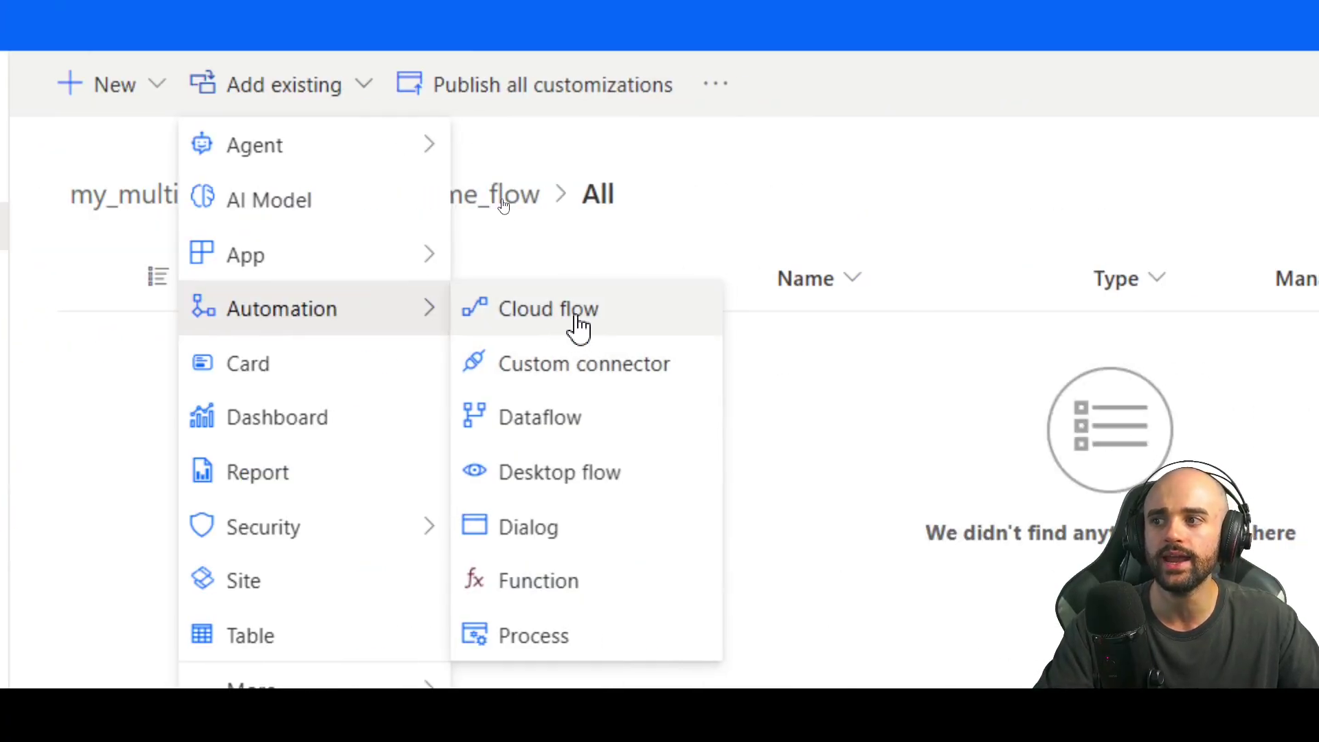
{"action": "left_click", "coordinate": [570, 316]}
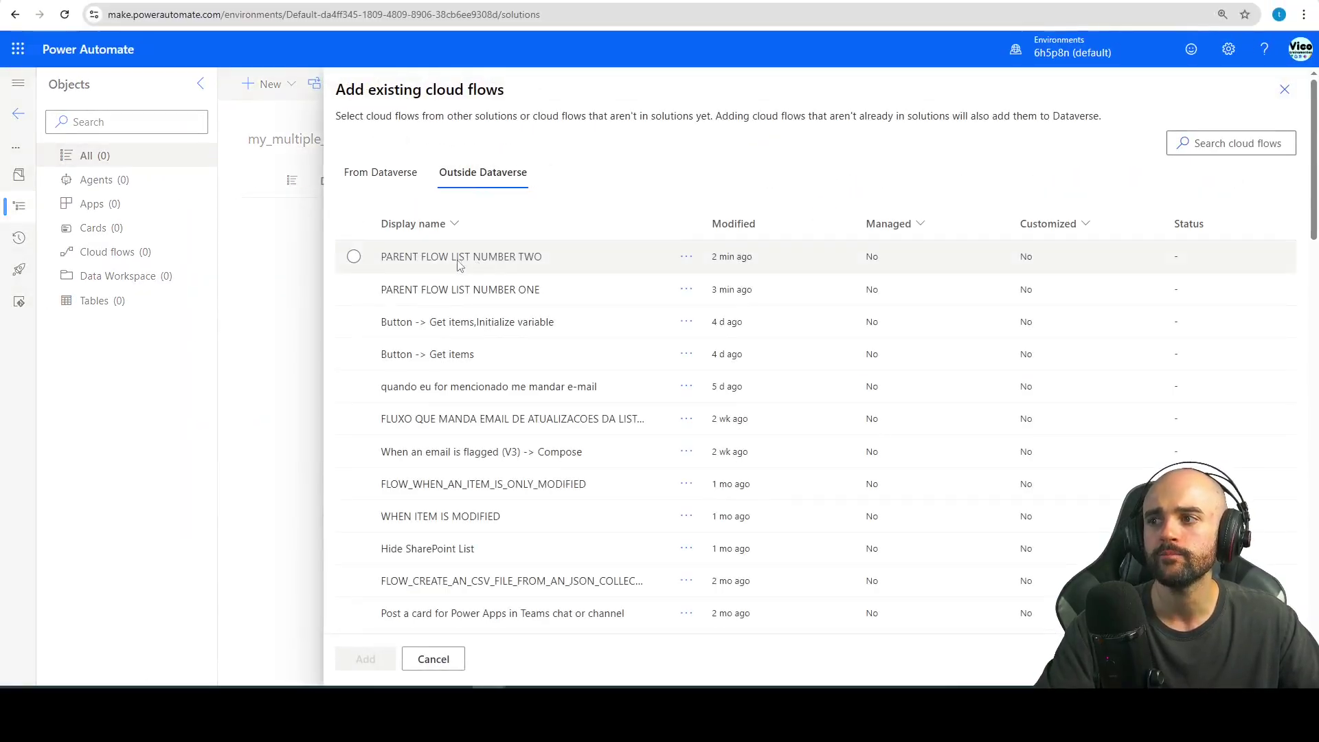
{"action": "left_click", "coordinate": [459, 259]}
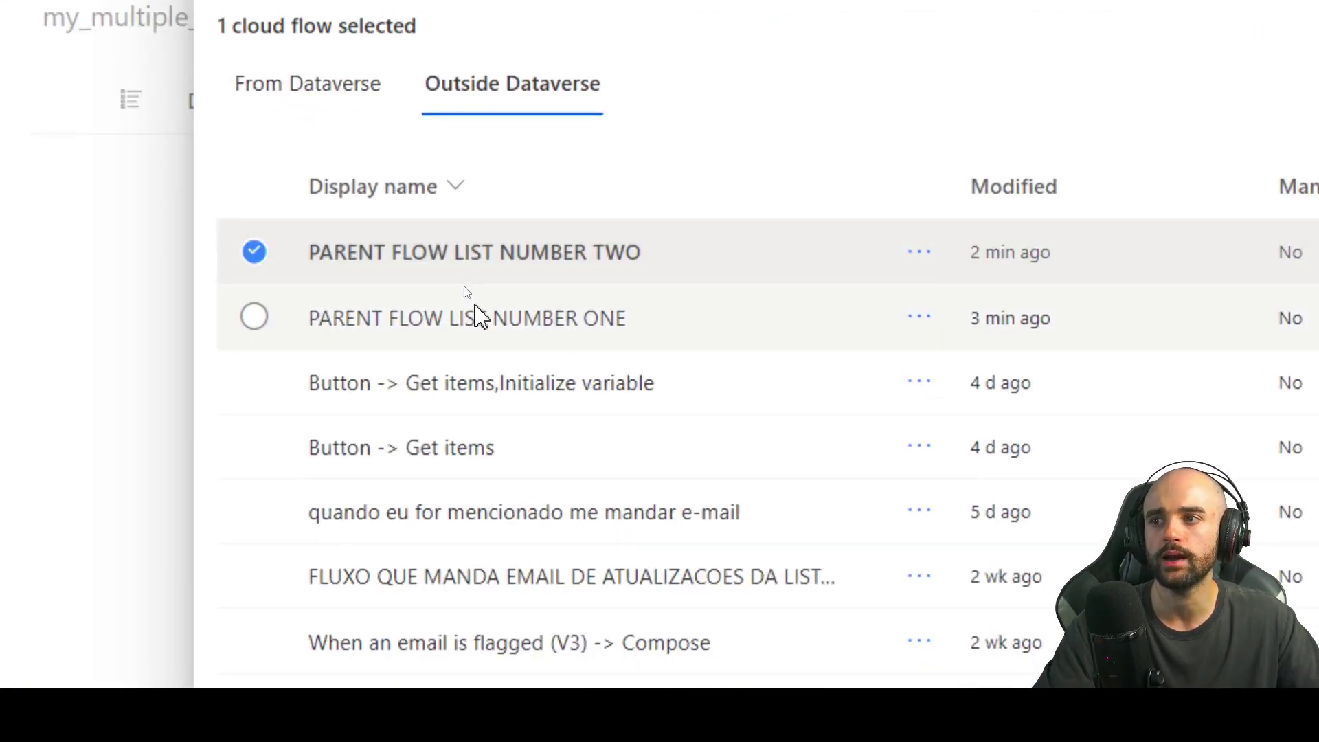
{"action": "left_click", "coordinate": [481, 316]}
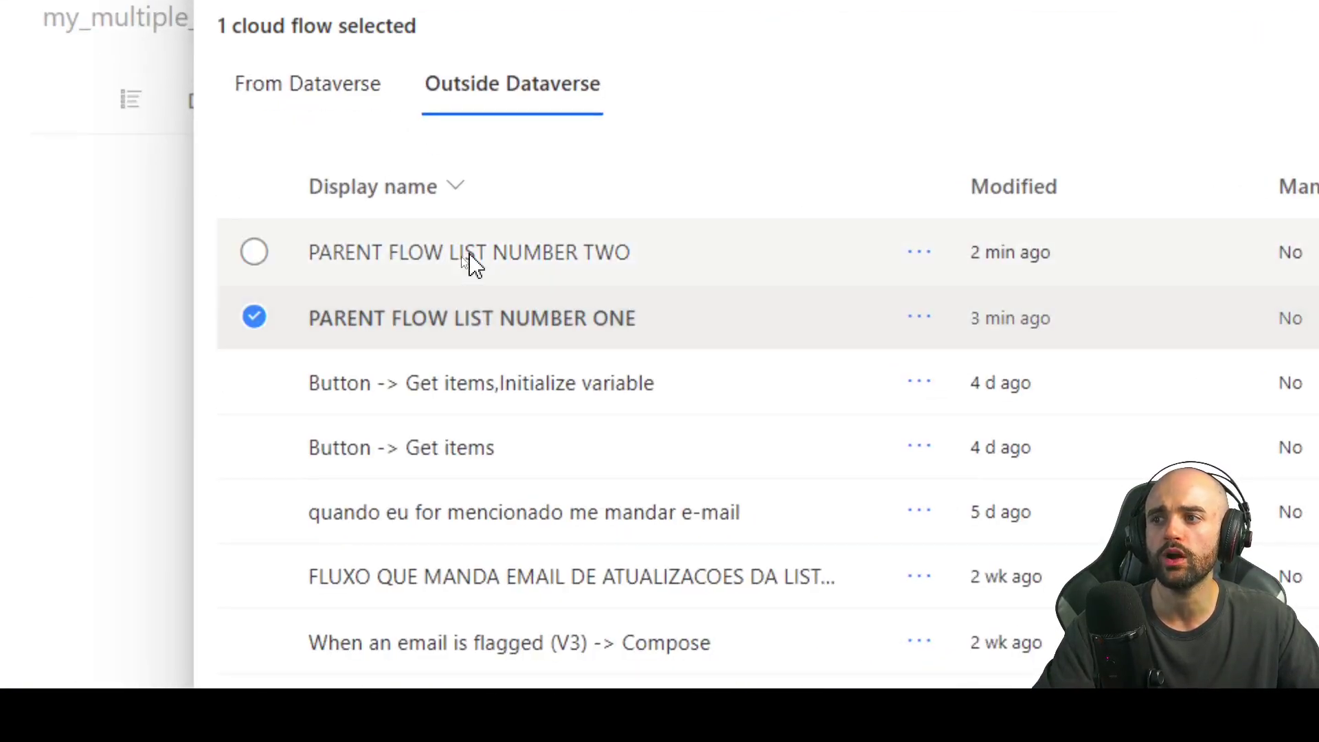
{"action": "left_click", "coordinate": [471, 259]}
{"action": "left_click", "coordinate": [365, 659]}
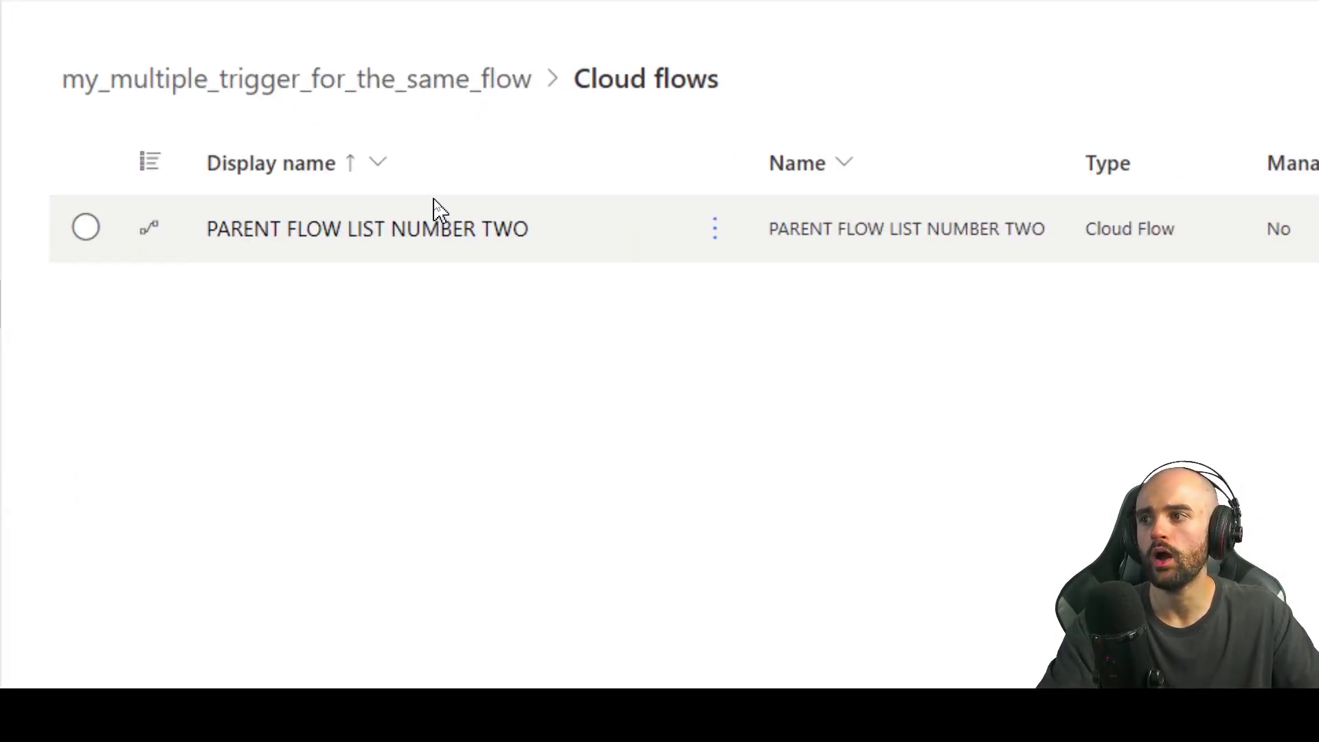
- Add the existing cloud flow PARENT FLOW LIST NUMBER ONE from outside Dataverse to the solution
{"action": "left_click", "coordinate": [274, 168]}
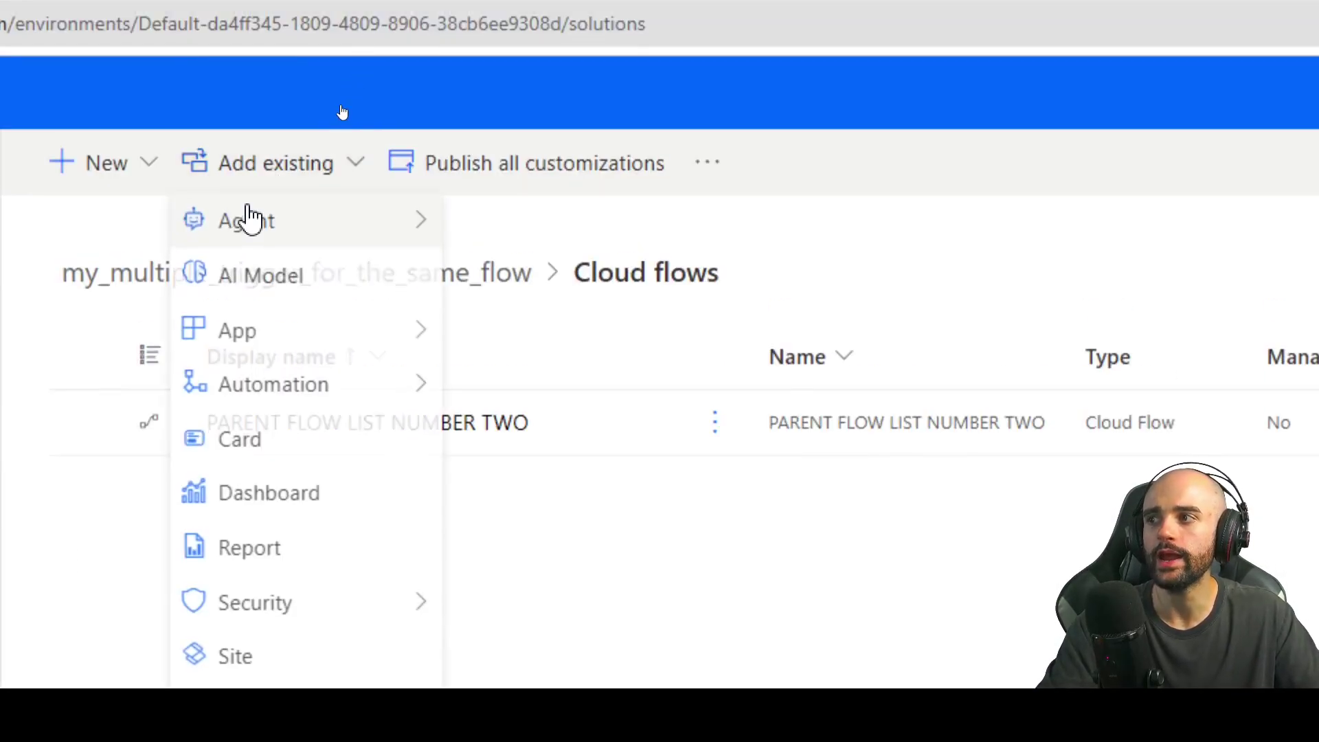
{"action": "mouse_move", "coordinate": [259, 218]}
{"action": "mouse_move", "coordinate": [303, 385]}
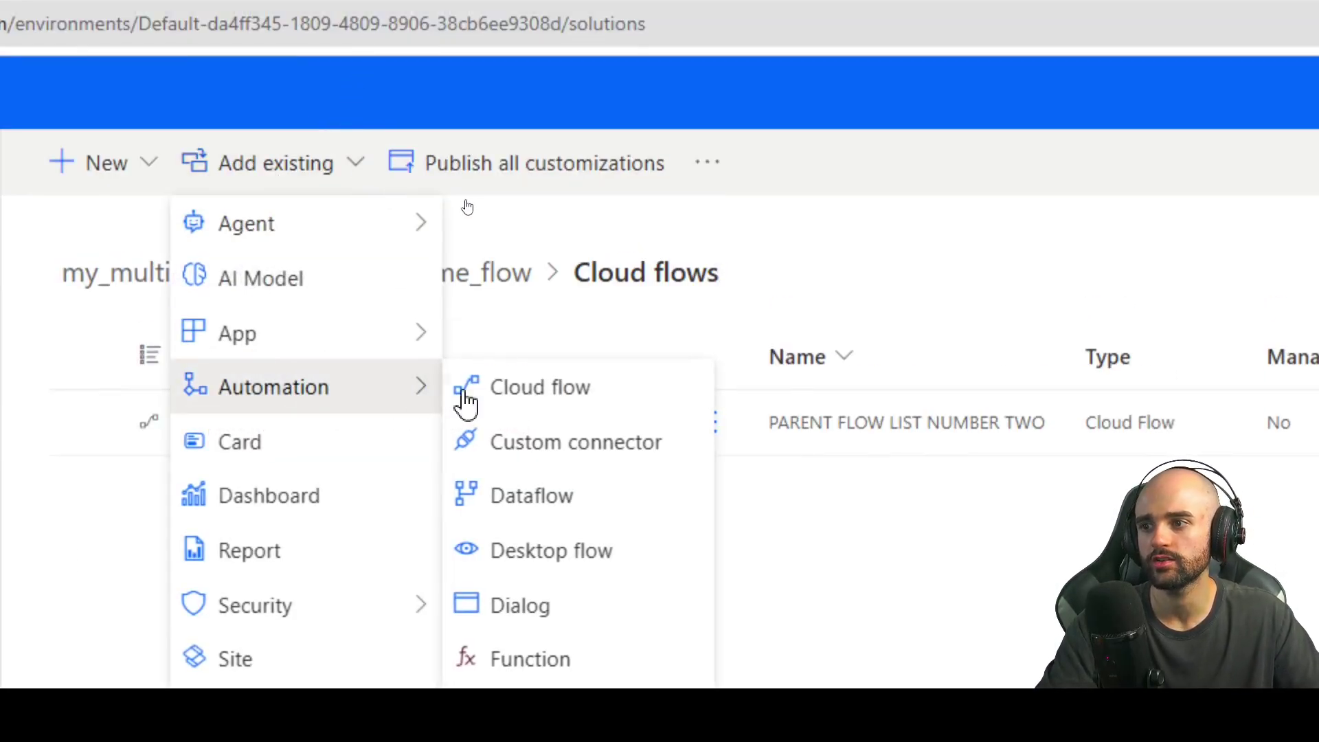
{"action": "left_click", "coordinate": [516, 409]}
{"action": "left_click", "coordinate": [482, 171]}
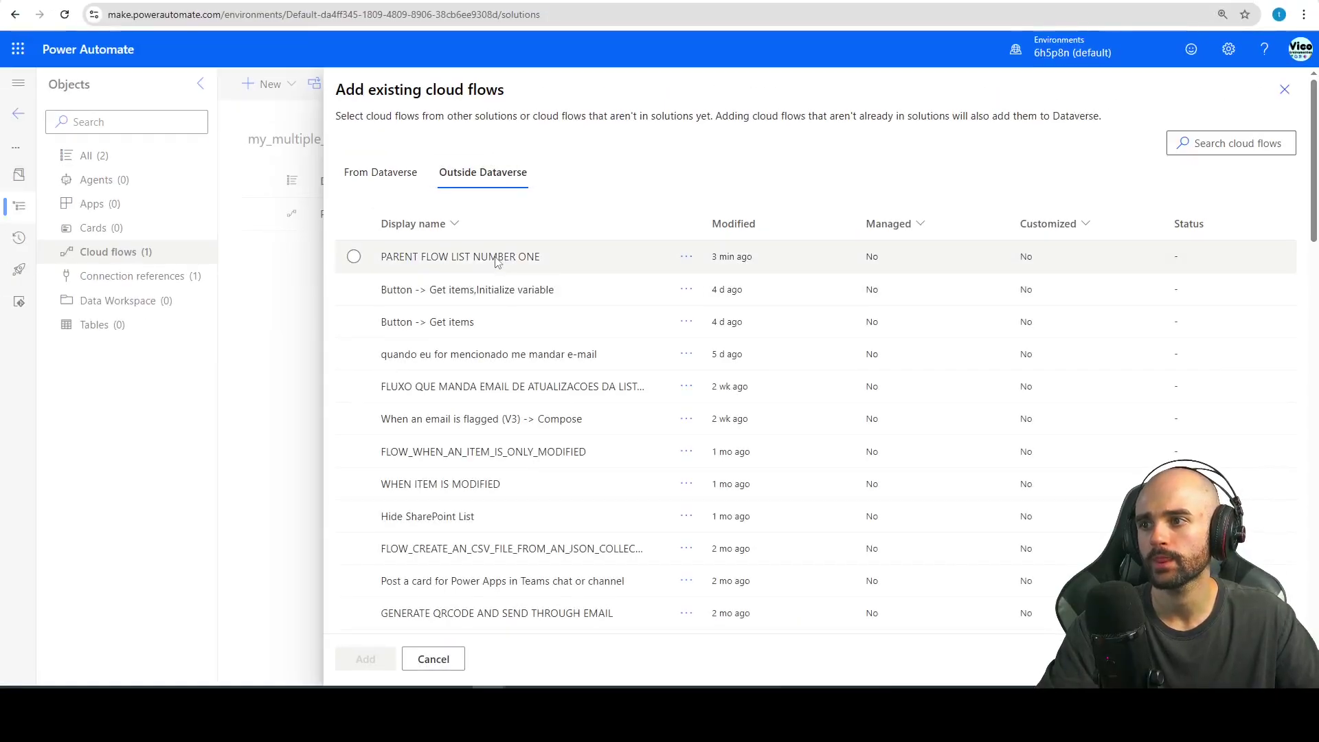
{"action": "left_click", "coordinate": [351, 257]}
{"action": "left_click", "coordinate": [366, 661]}
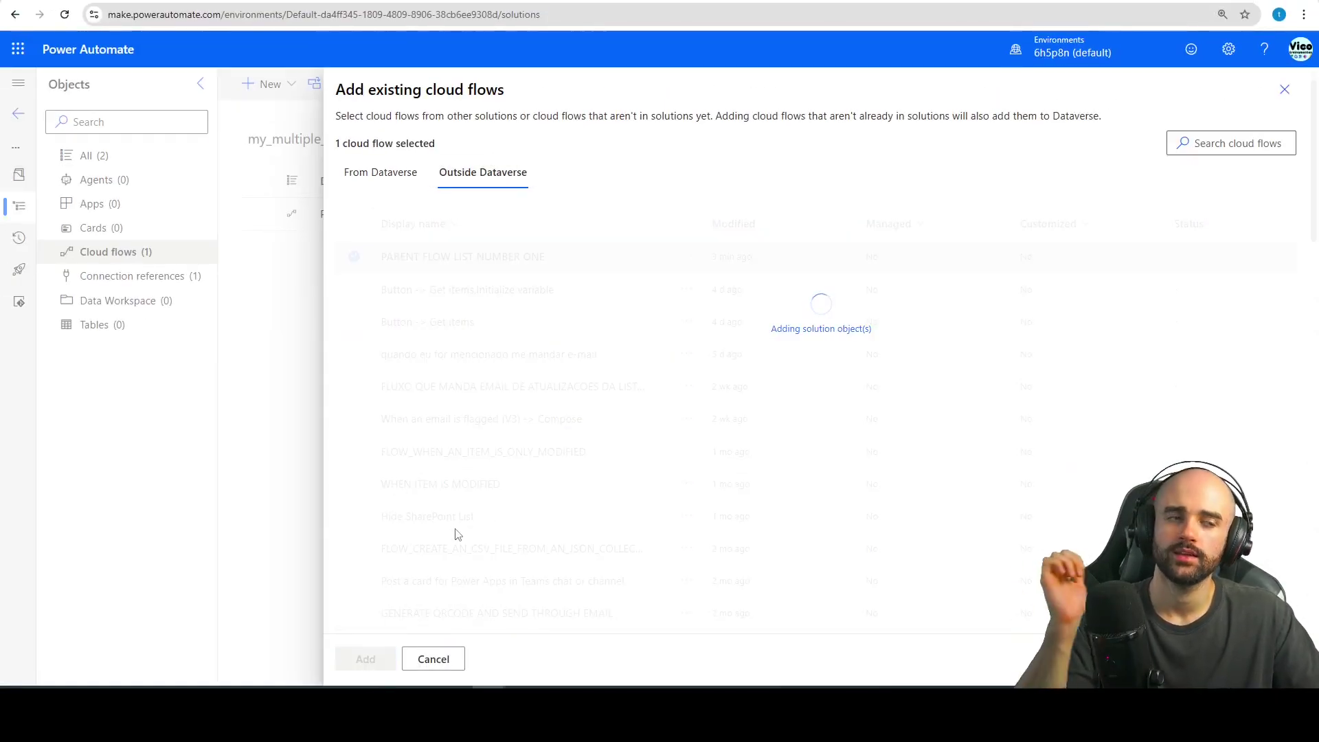
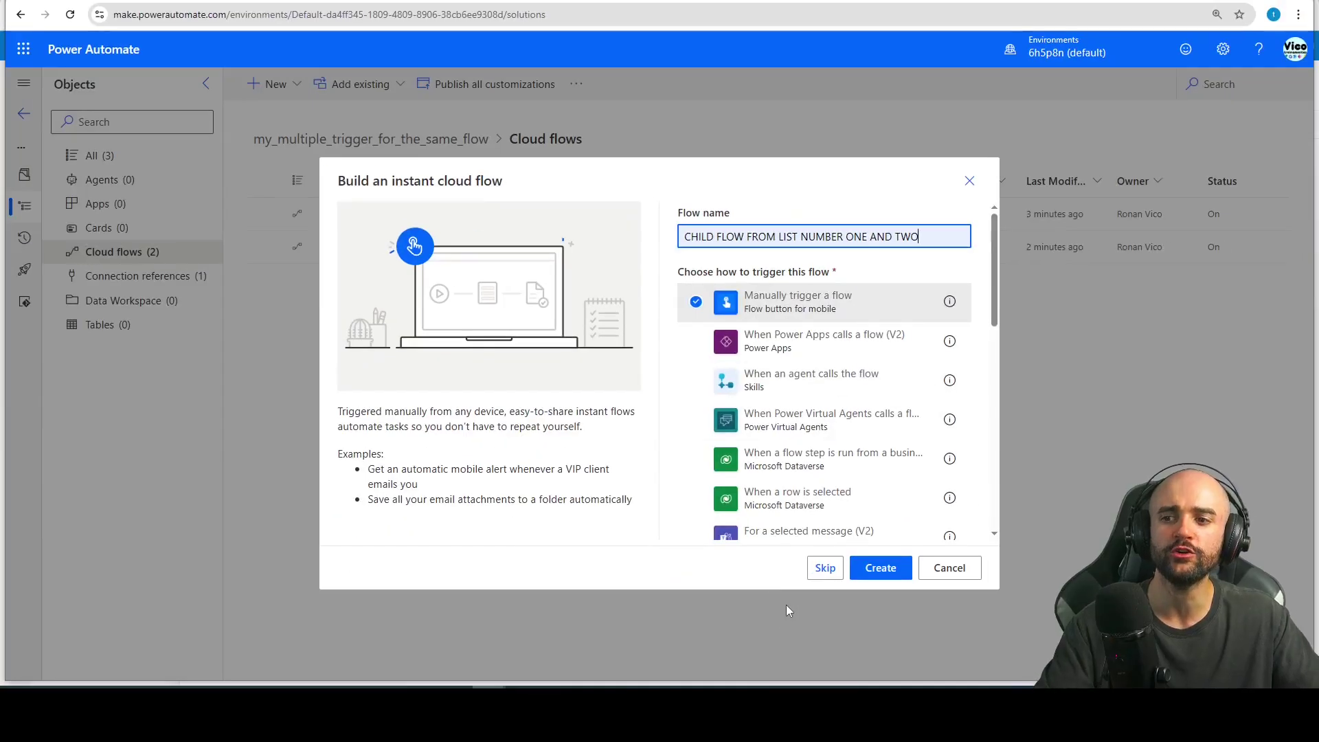
- Create the manually triggered flow "CHILD FLOW FROM LIST NUMBER ONE AND TWO" and give its trigger a text input named "json_output"
{"action": "left_click", "coordinate": [871, 574]}
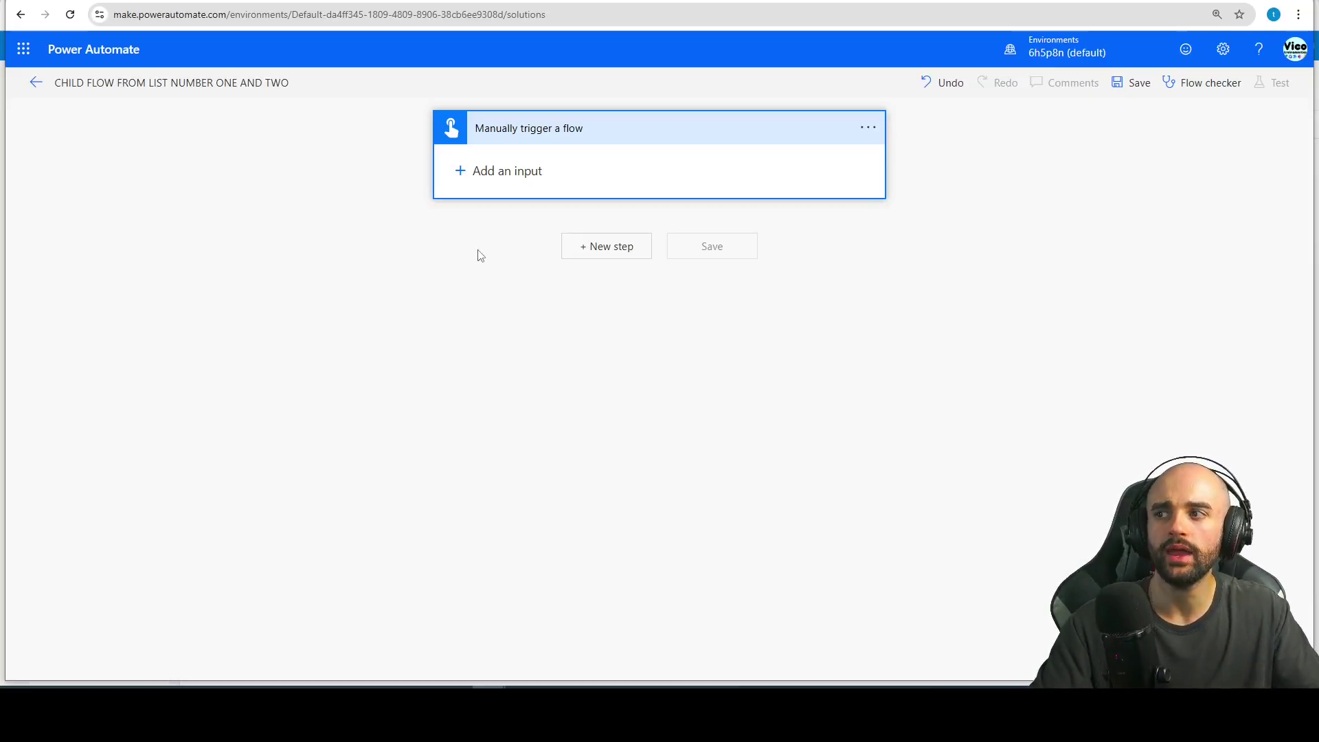
{"action": "left_click", "coordinate": [485, 169]}
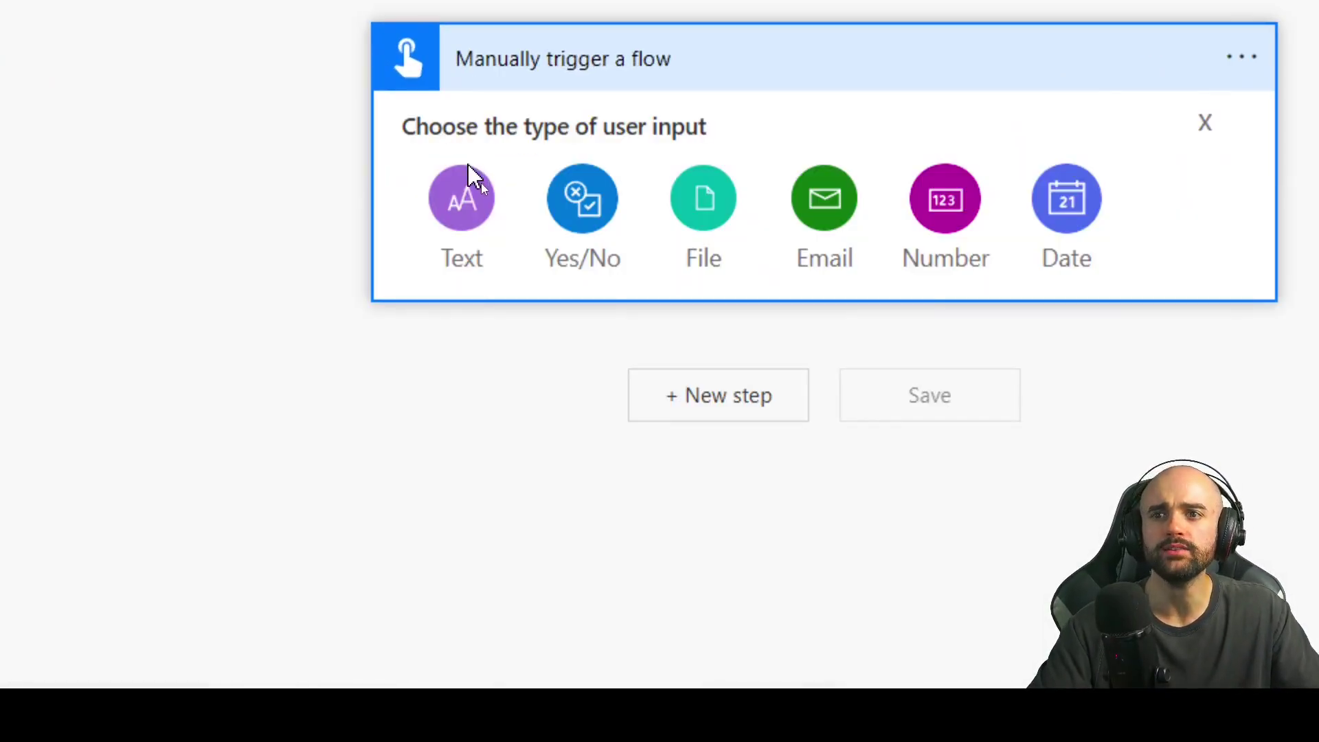
{"action": "left_click", "coordinate": [473, 181]}
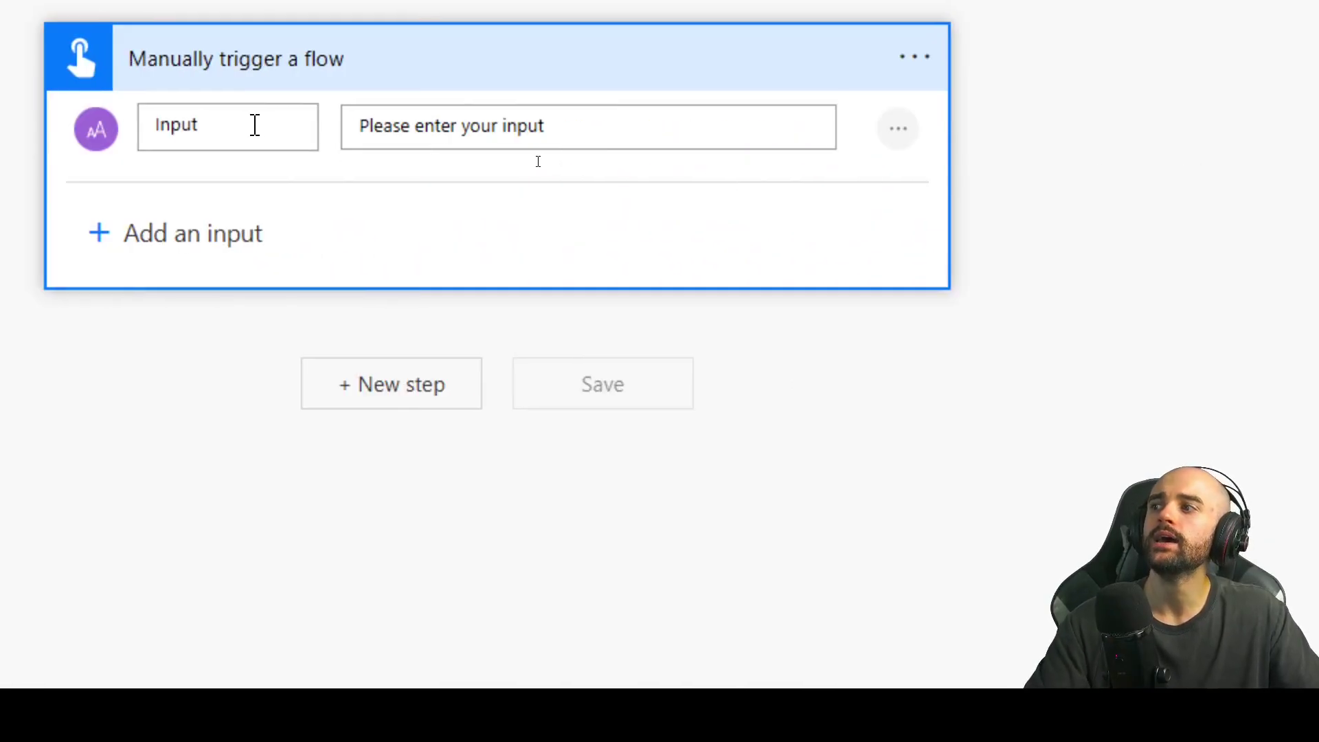
{"action": "double_click", "coordinate": [198, 124]}
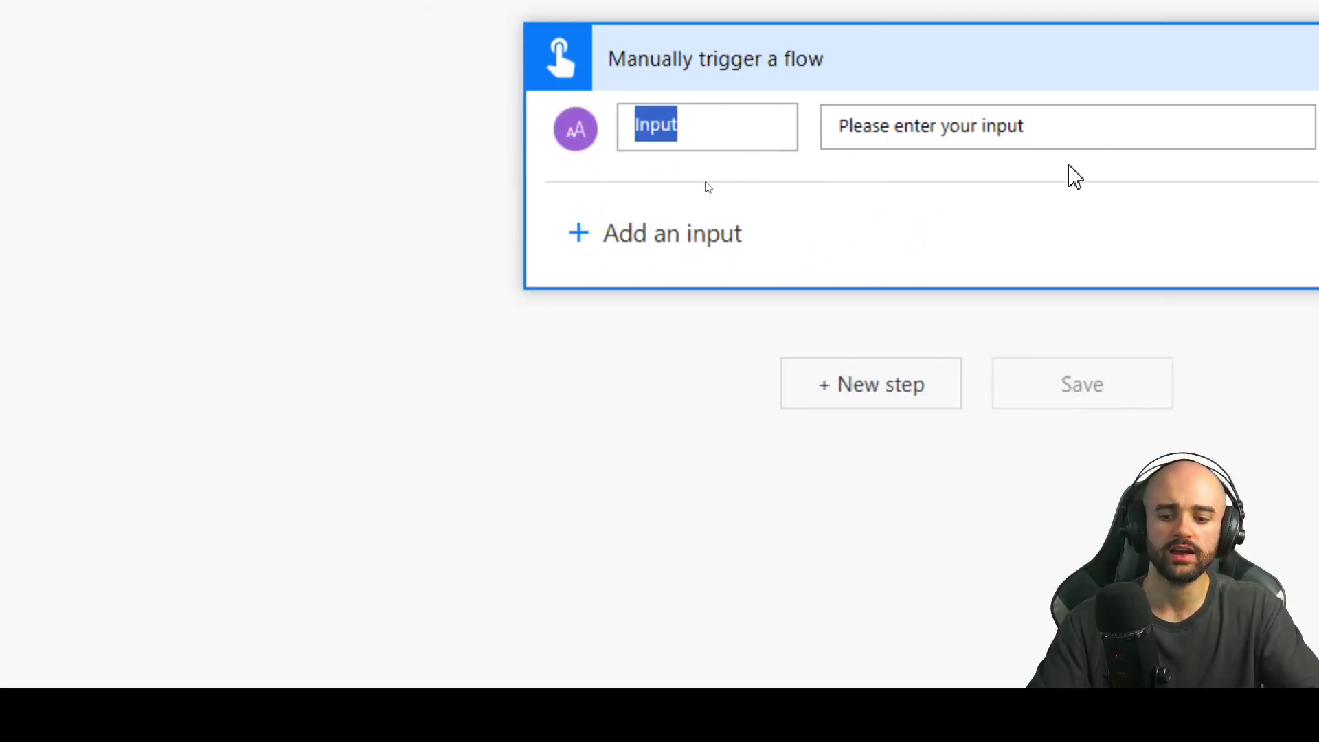
{"action": "type", "text": "json_output"}
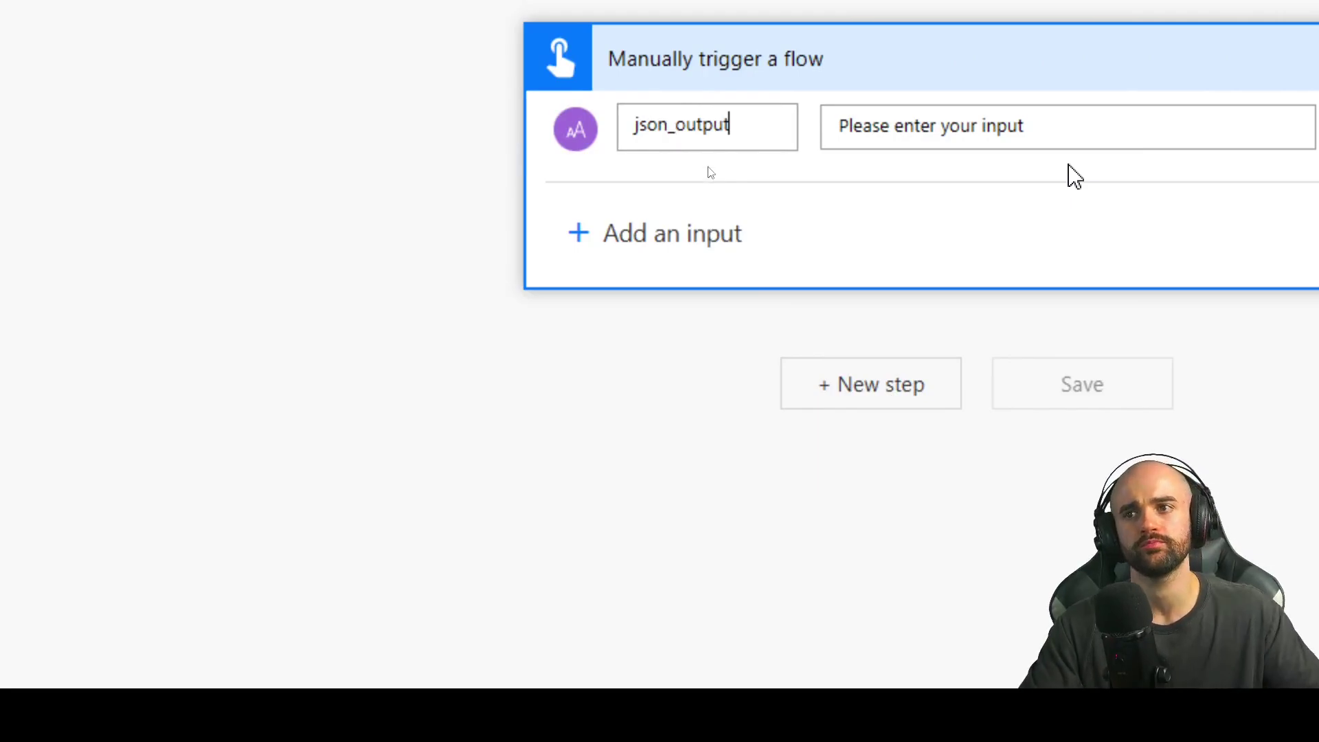
- Set the prompt of the json_output input to "please inser the json output from the SP LIST"
{"action": "key", "text": "Tab"}
{"action": "type", "text": "pdease inser the json"}
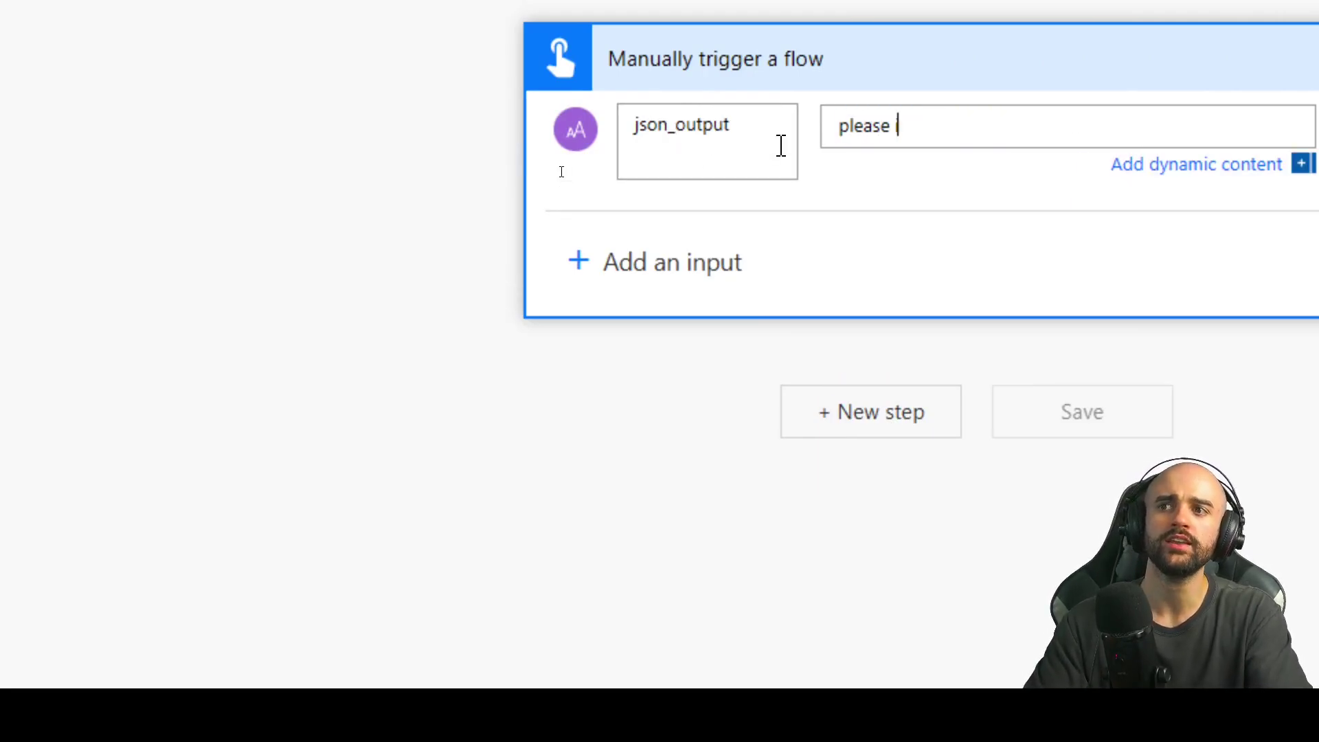
{"action": "type", "text": " output from the "}
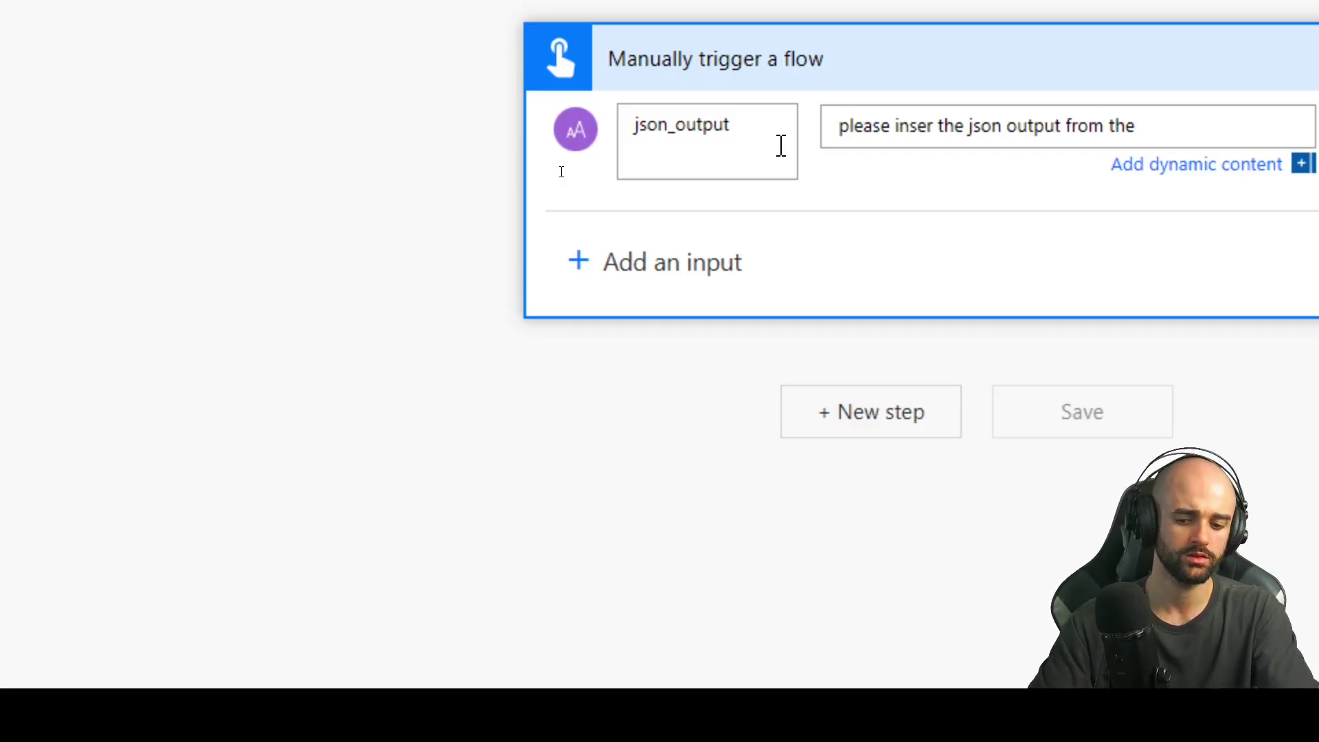
{"action": "type", "text": "SP LIST"}
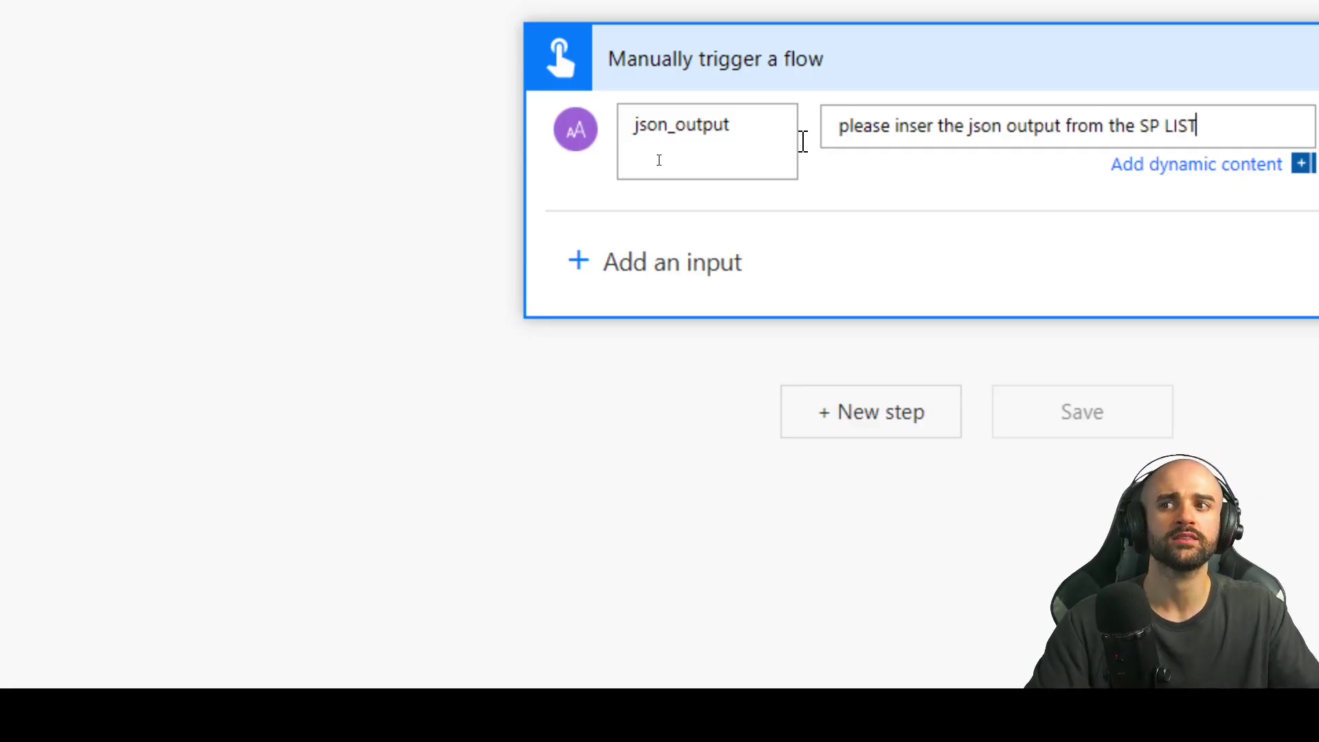
{"action": "left_click", "coordinate": [969, 333]}
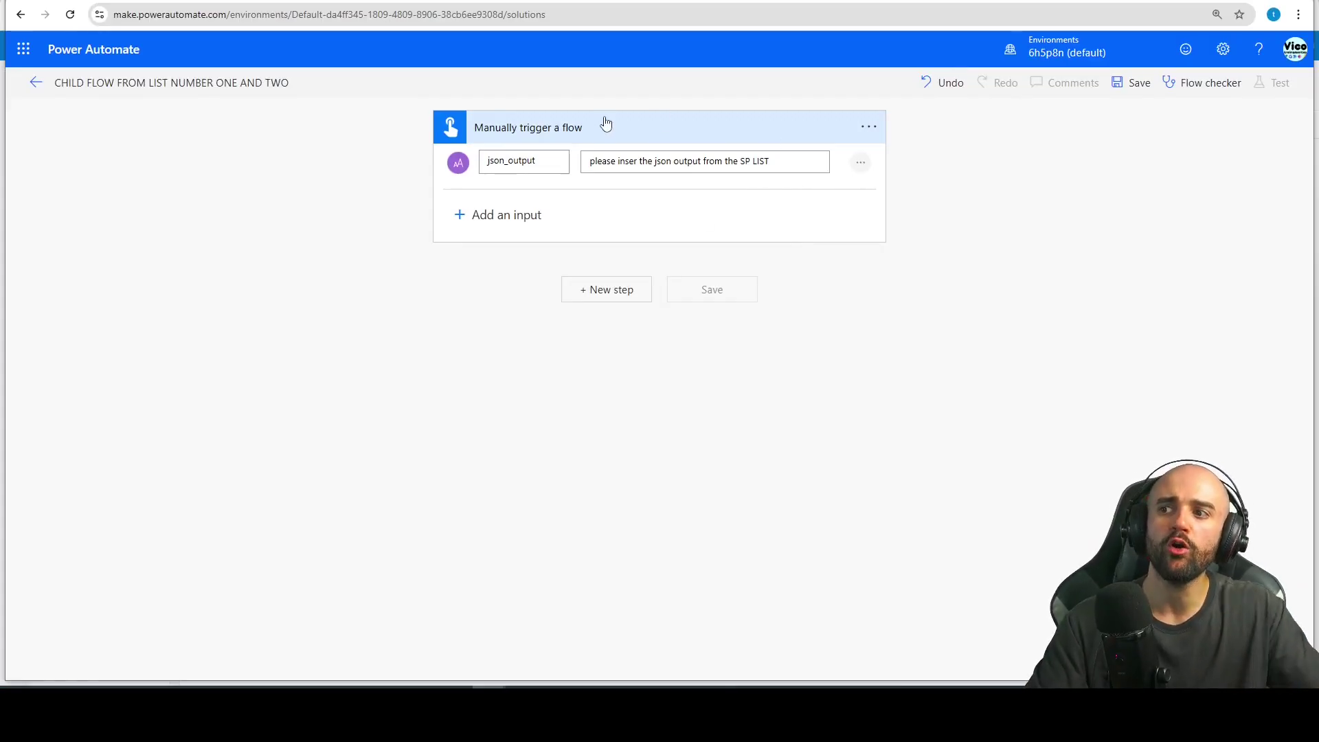
- Add a Data Operation Compose action after the manual trigger of the child flow
{"action": "left_click", "coordinate": [608, 289]}
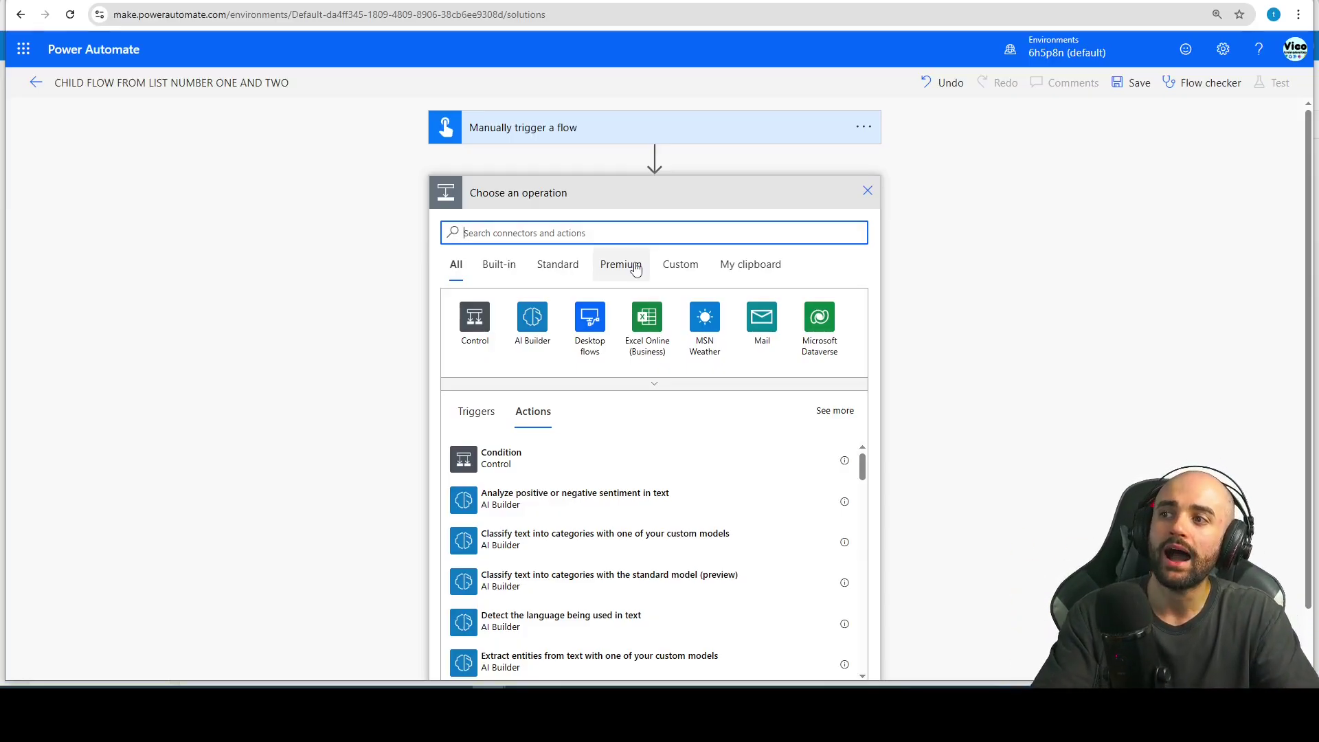
{"action": "type", "text": "compose"}
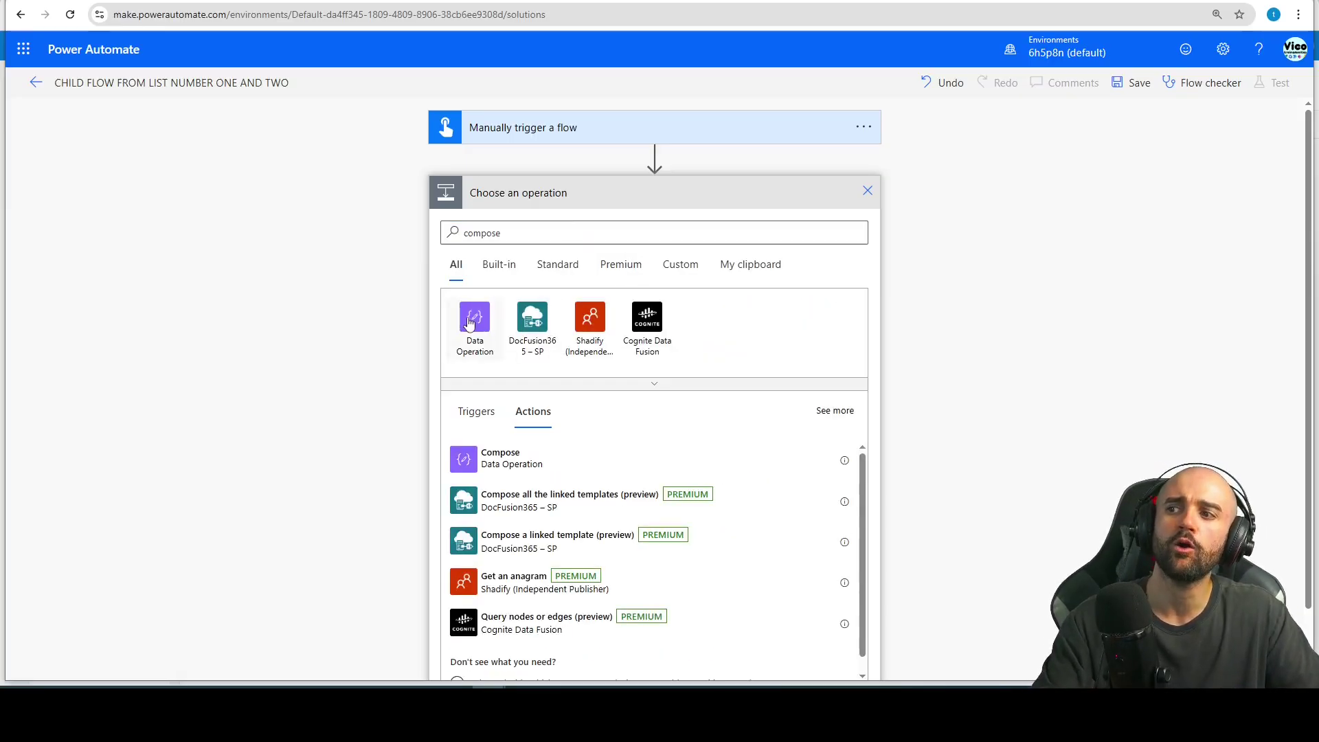
{"action": "left_click", "coordinate": [474, 316]}
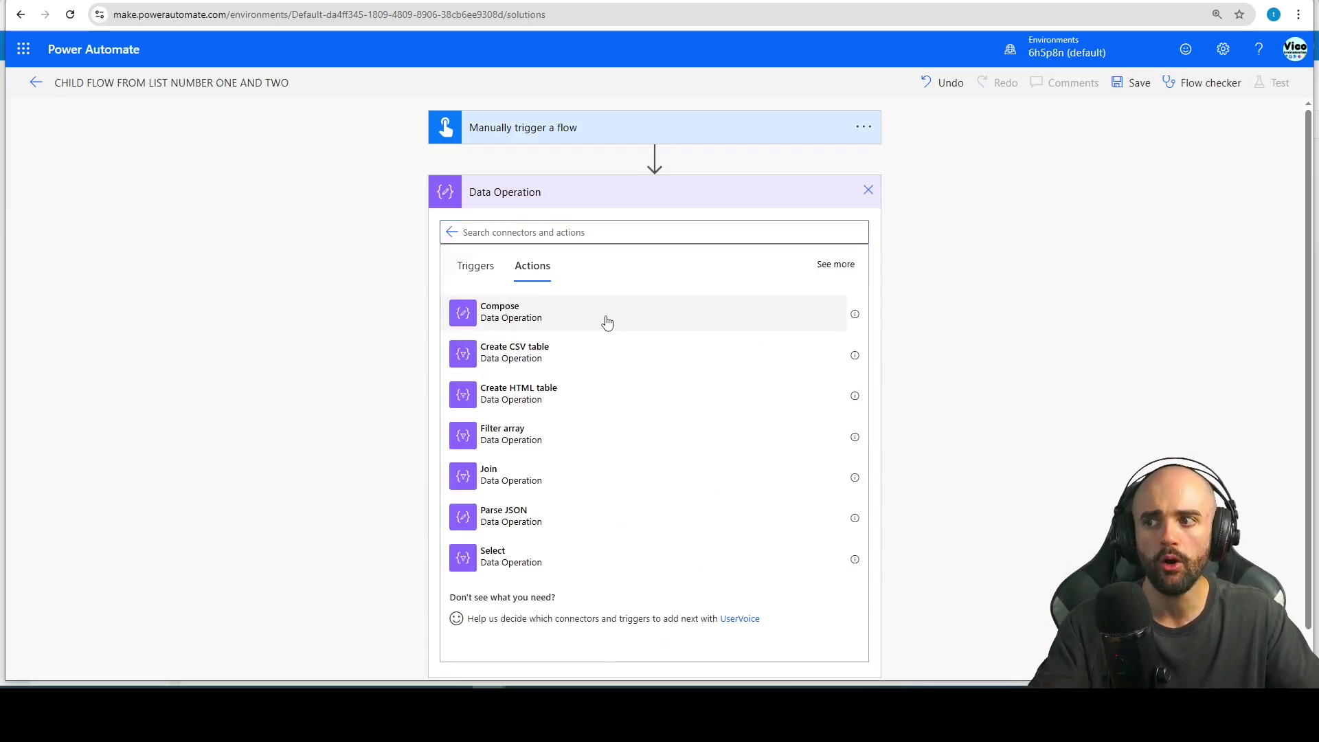
{"action": "left_click", "coordinate": [607, 323]}
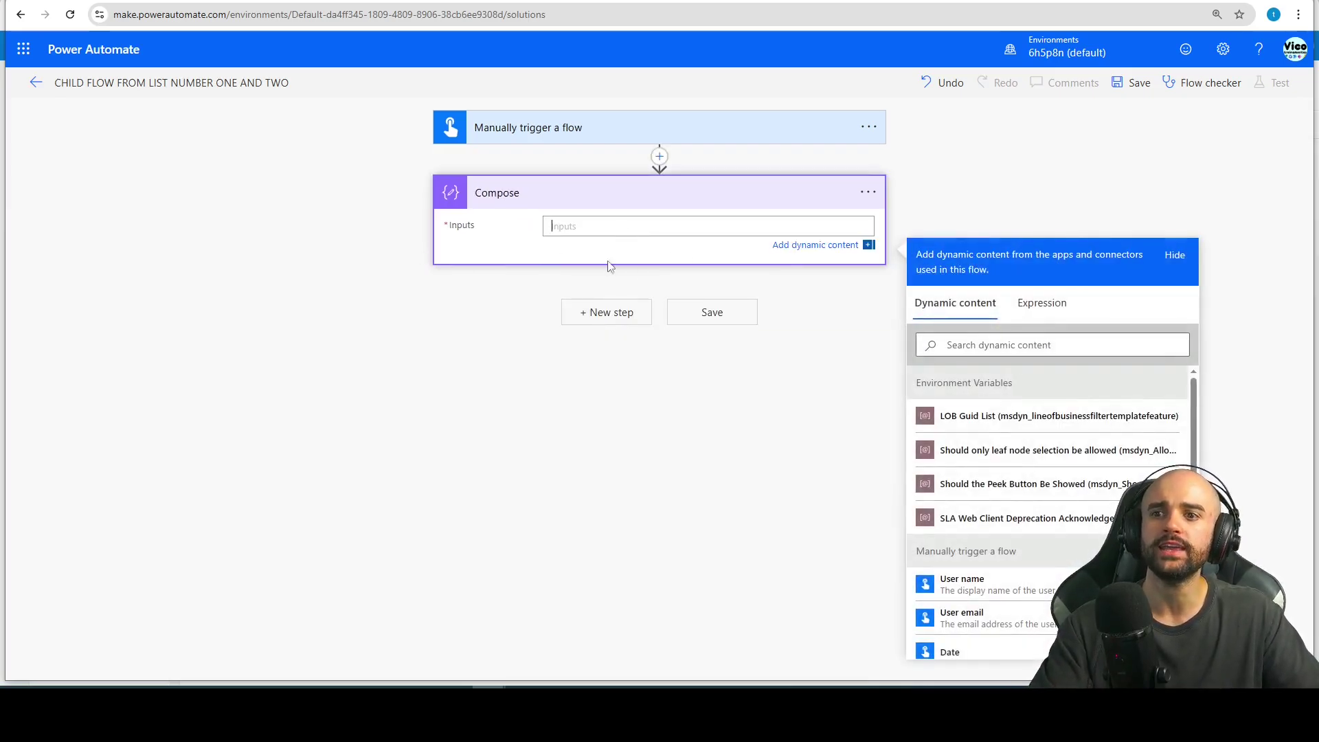
- Set the Compose action's input to the json_output value from the manual trigger
{"action": "left_click", "coordinate": [1031, 306]}
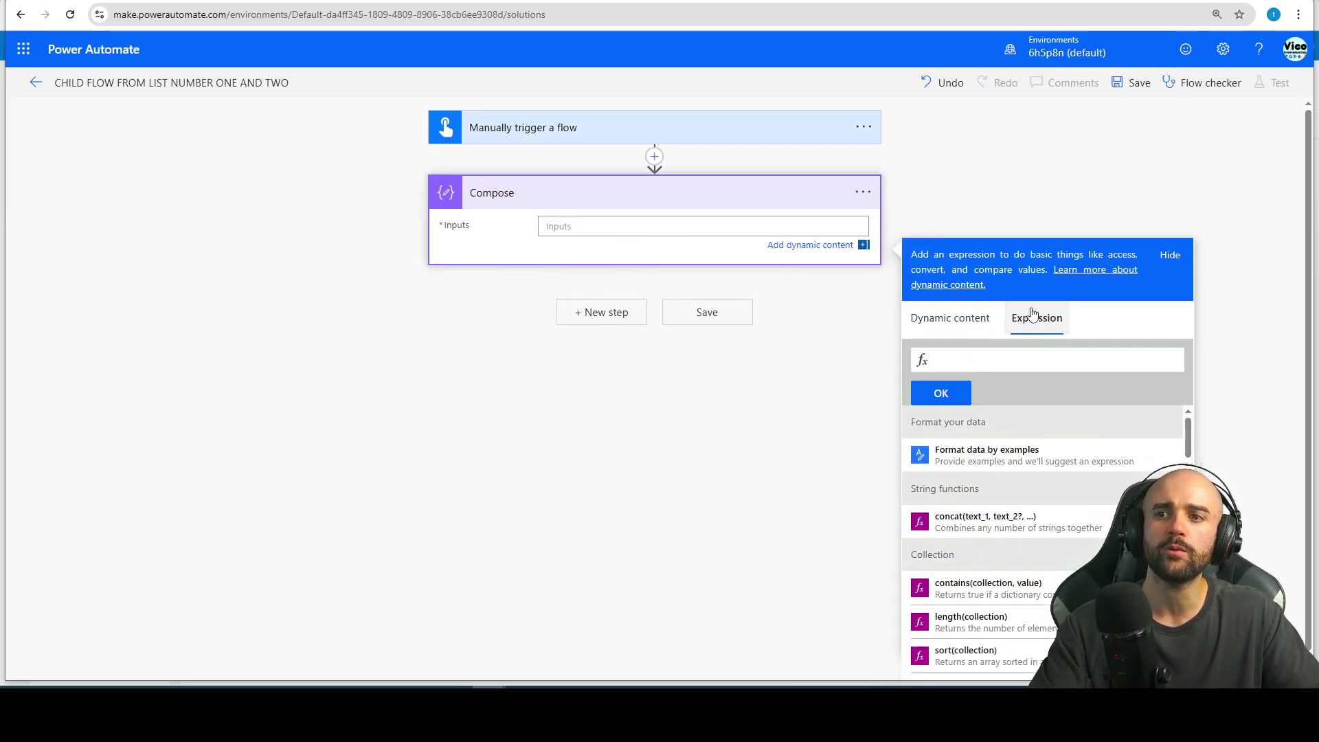
{"action": "left_click", "coordinate": [950, 318]}
{"action": "scroll", "coordinate": [1000, 467], "scroll_direction": "down", "scroll_amount": 2}
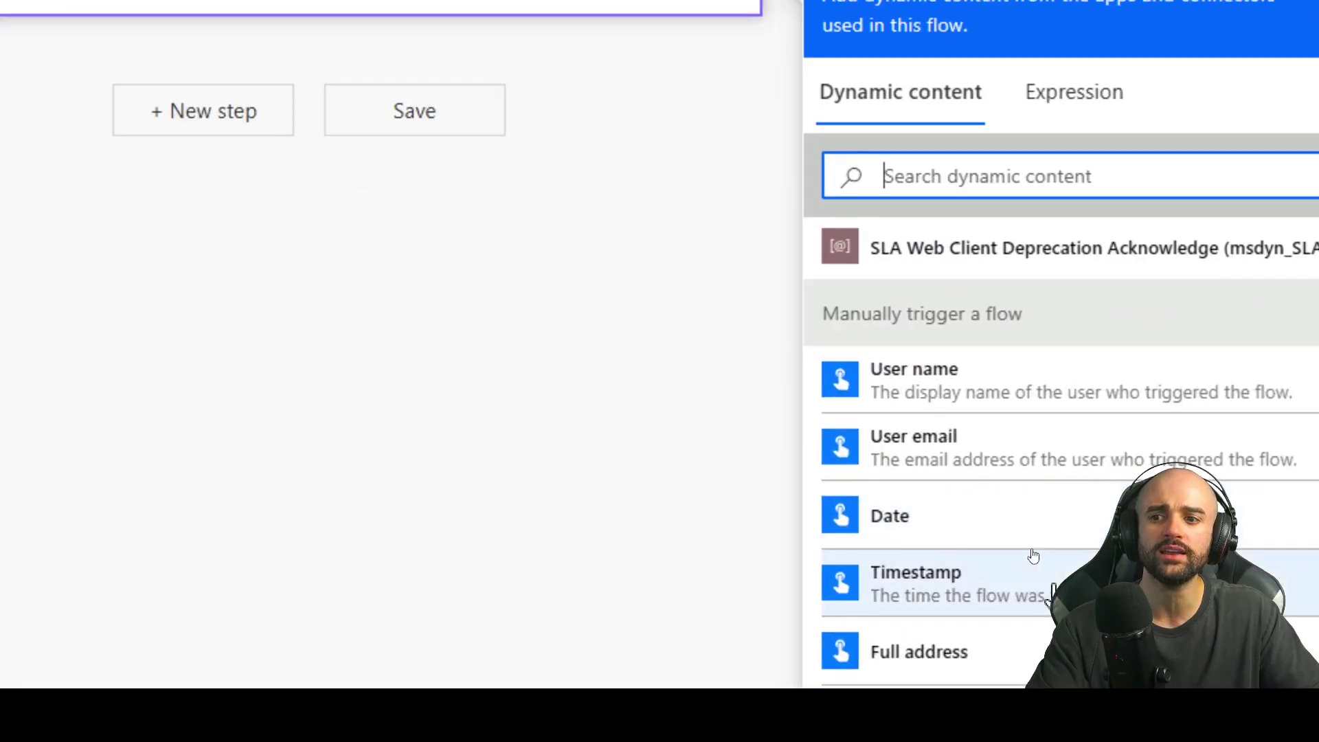
{"action": "scroll", "coordinate": [1033, 556], "scroll_direction": "down", "scroll_amount": 3}
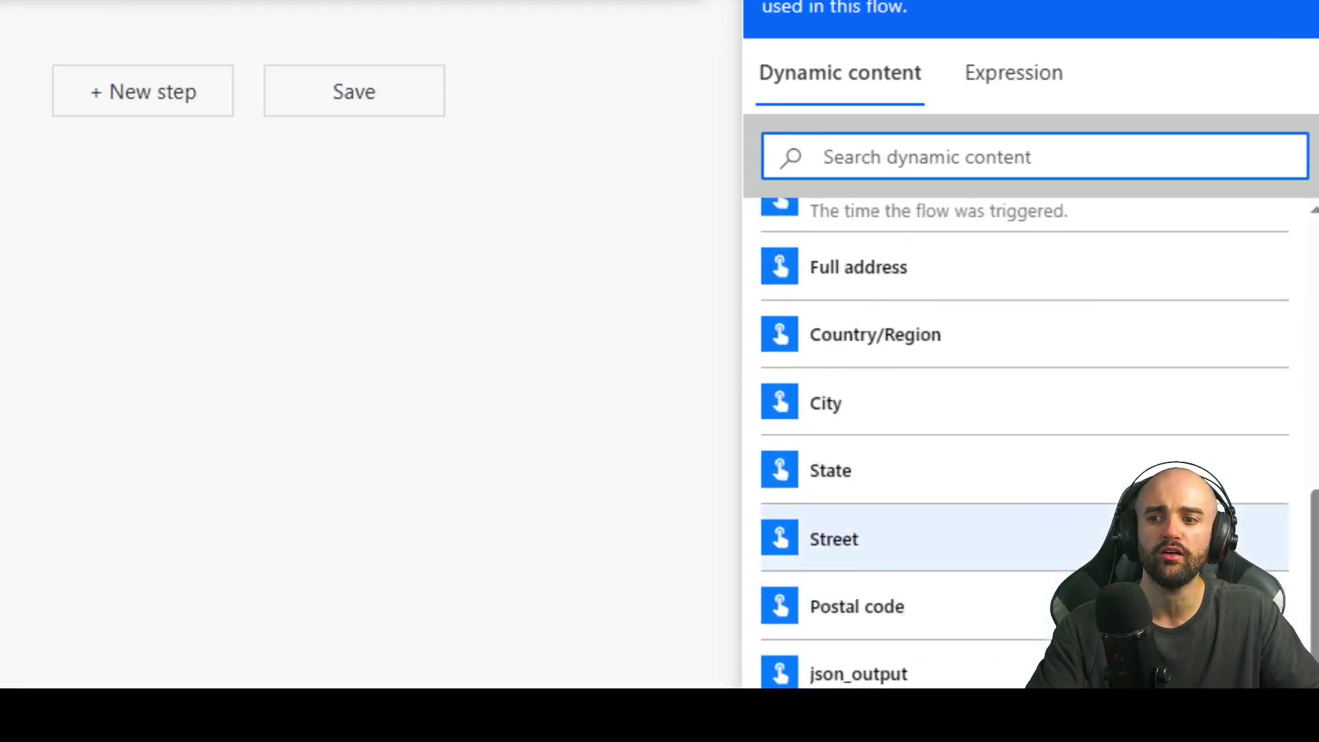
{"action": "left_click", "coordinate": [1051, 663]}
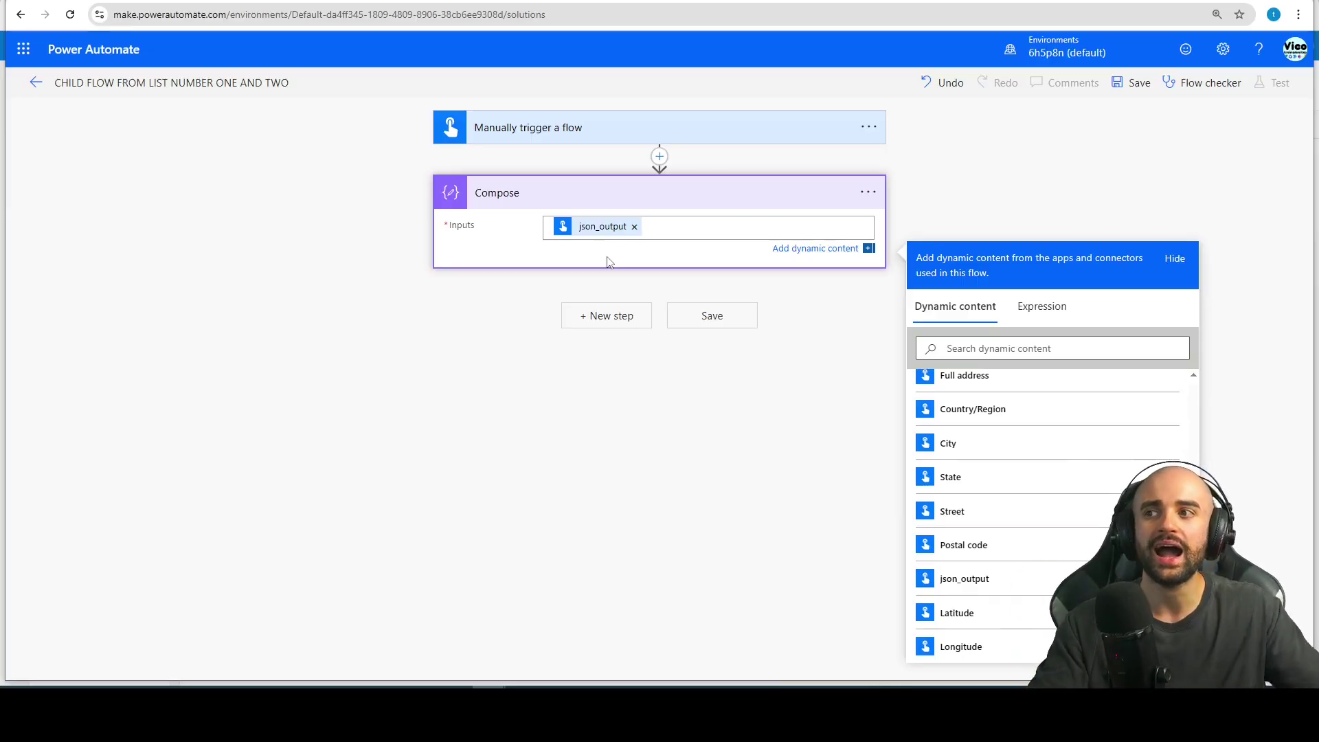
{"action": "left_click", "coordinate": [665, 432]}
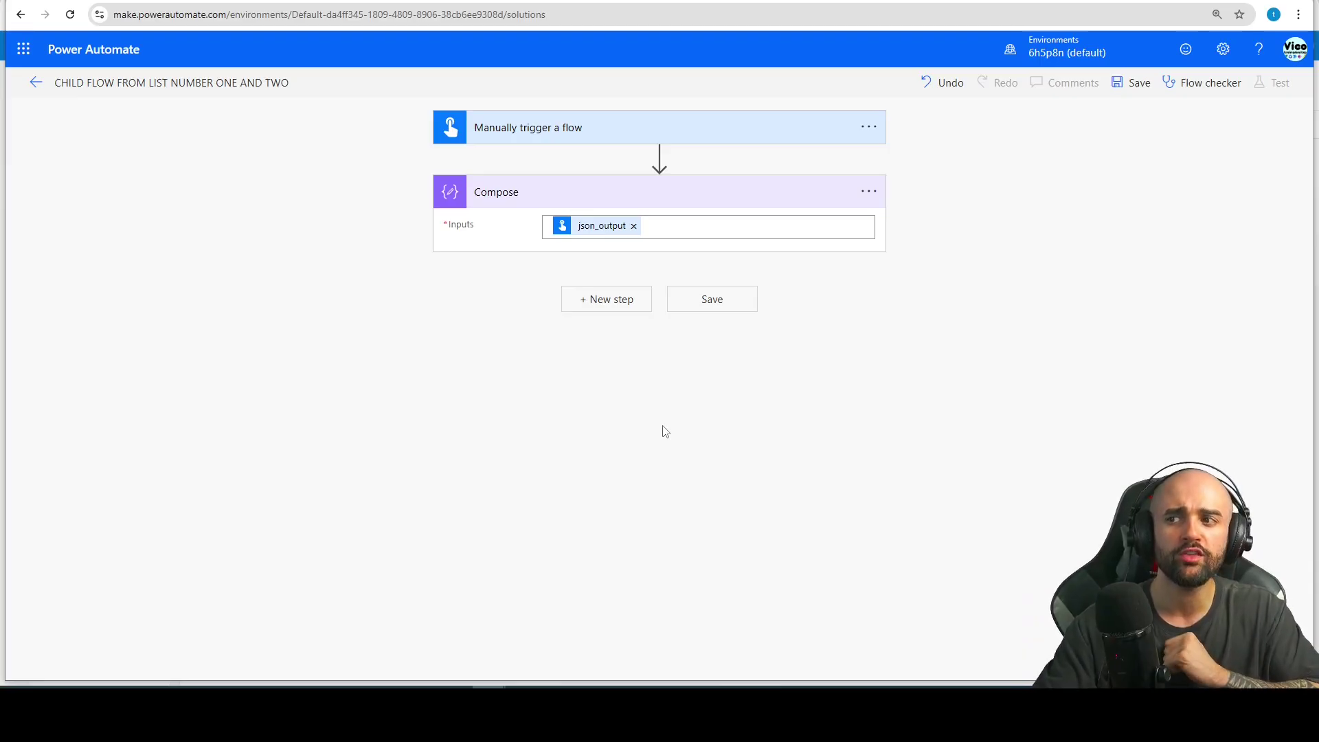
- Add a Respond to a Power App or flow action after Compose in the child flow
{"action": "left_click", "coordinate": [605, 300]}
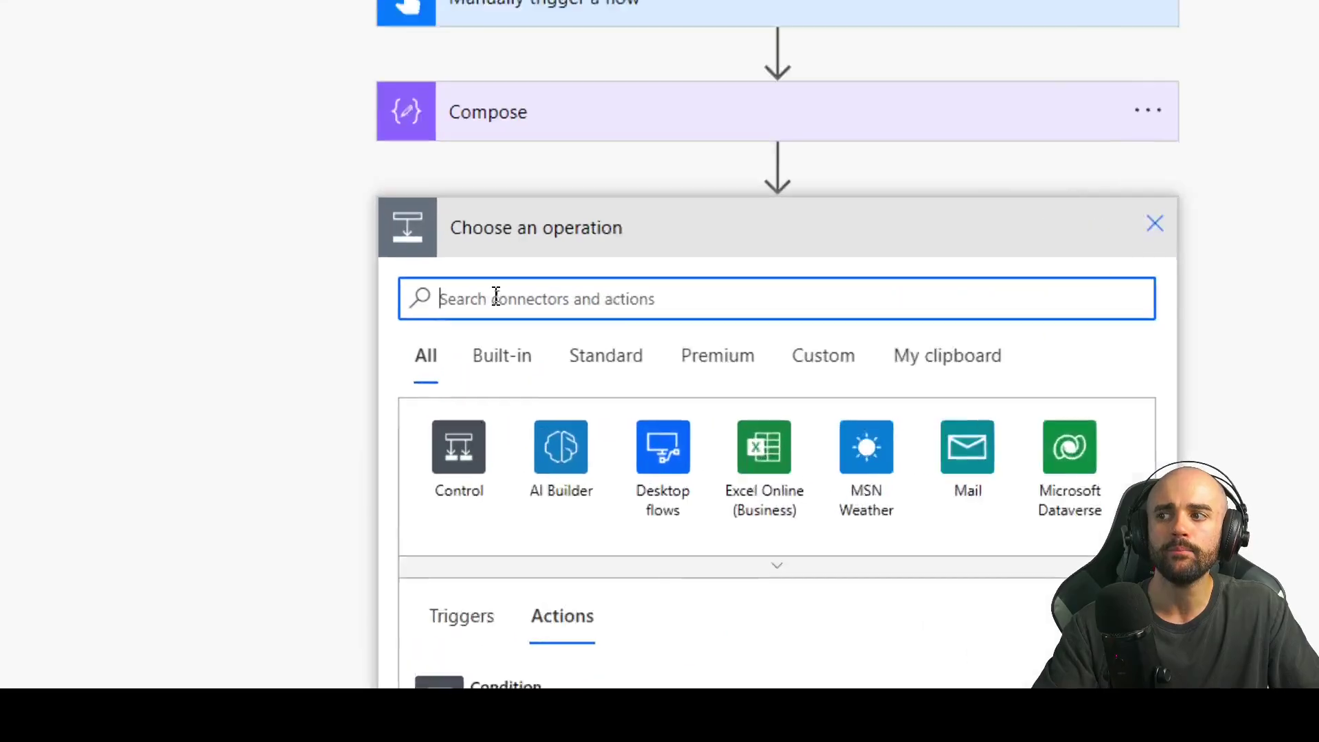
{"action": "type", "text": "respond"}
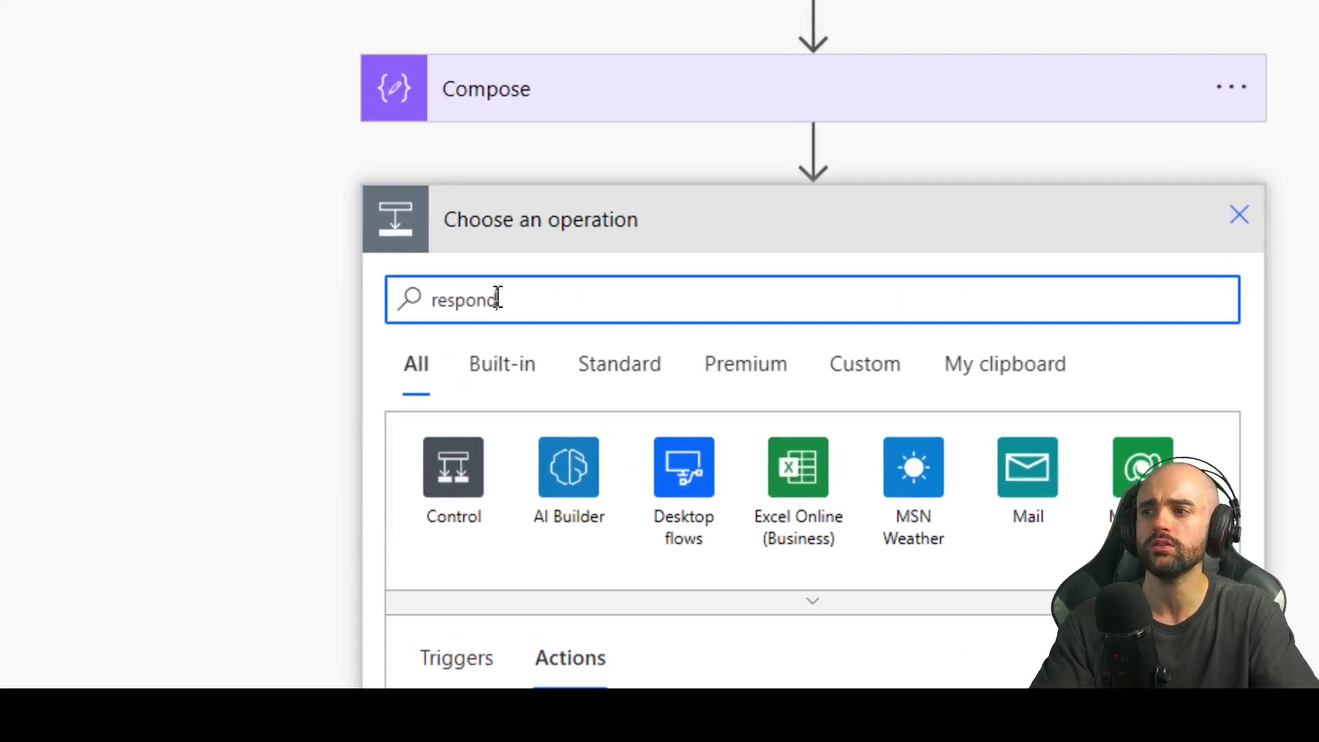
{"action": "scroll", "coordinate": [822, 630], "scroll_direction": "down", "scroll_amount": 4}
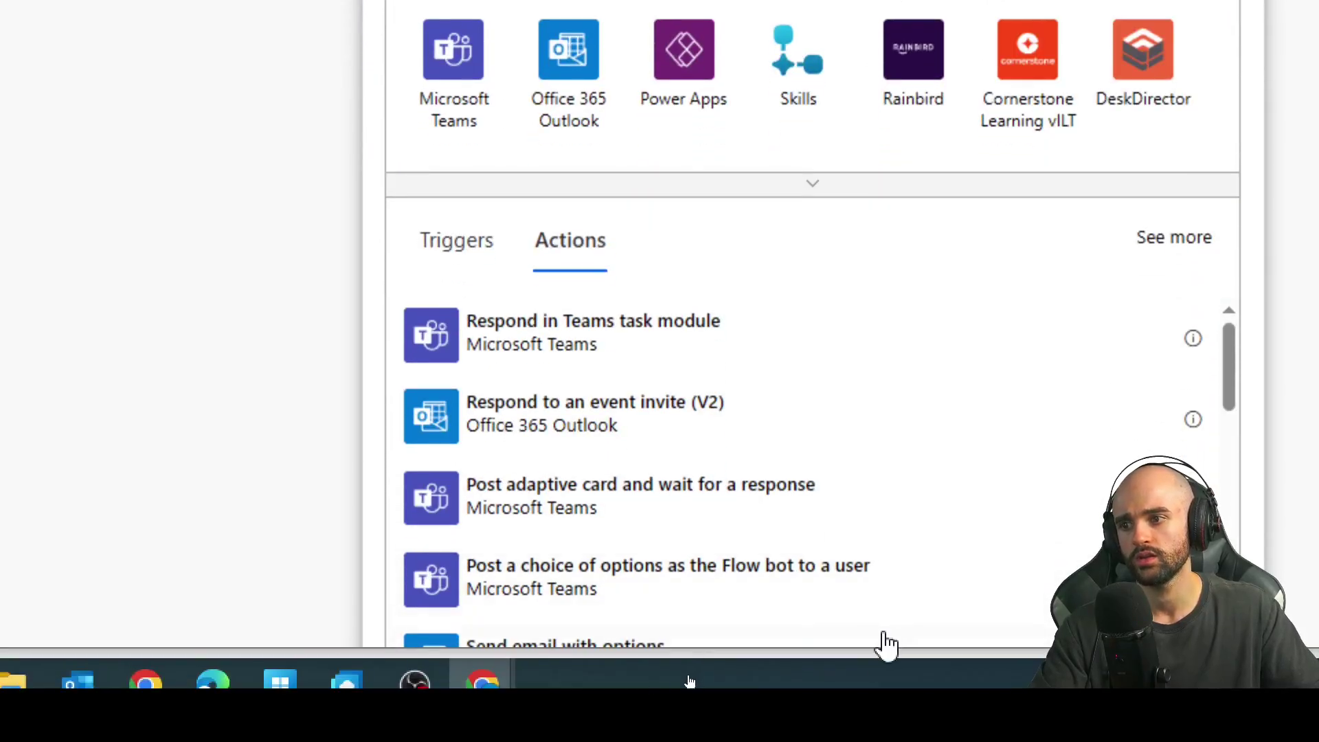
{"action": "scroll", "coordinate": [789, 580], "scroll_direction": "down", "scroll_amount": 5}
{"action": "scroll", "coordinate": [665, 595], "scroll_direction": "up", "scroll_amount": 3}
{"action": "scroll", "coordinate": [614, 522], "scroll_direction": "down", "scroll_amount": 5}
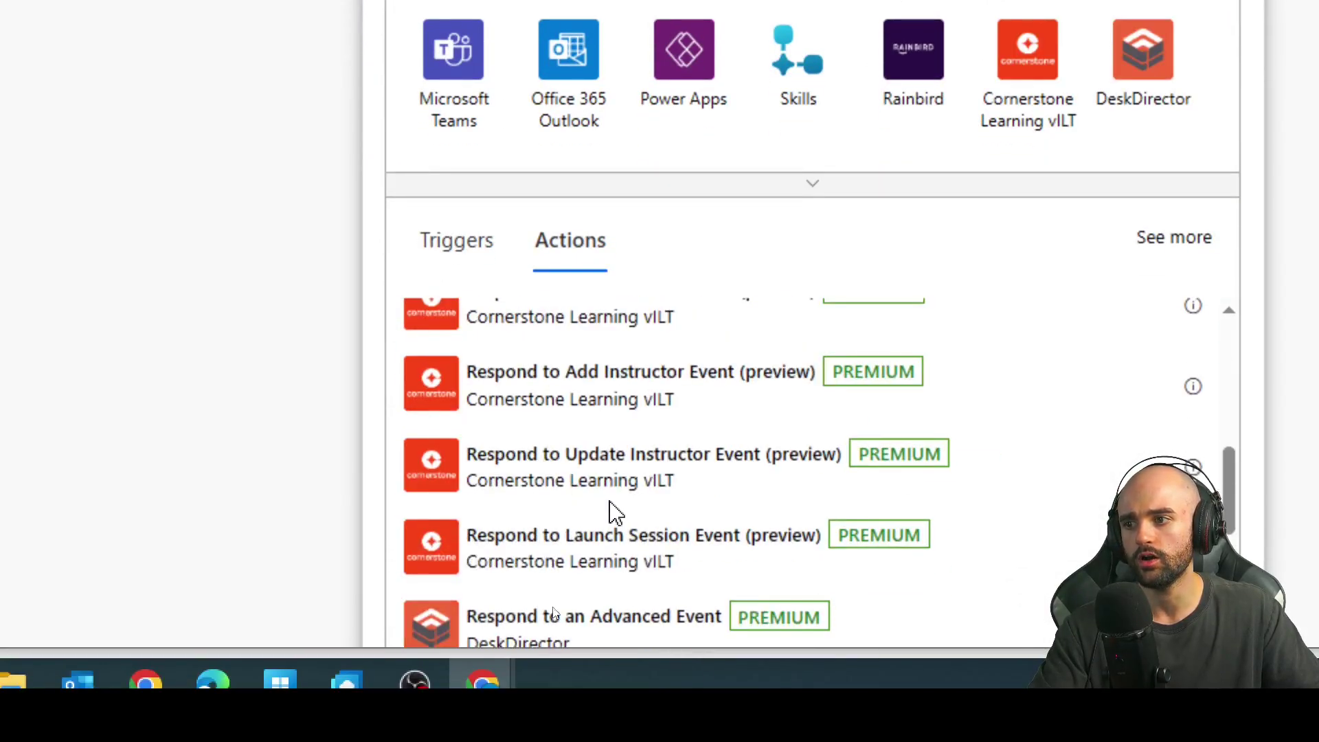
{"action": "scroll", "coordinate": [612, 509], "scroll_direction": "up", "scroll_amount": 6}
{"action": "left_click", "coordinate": [568, 463]}
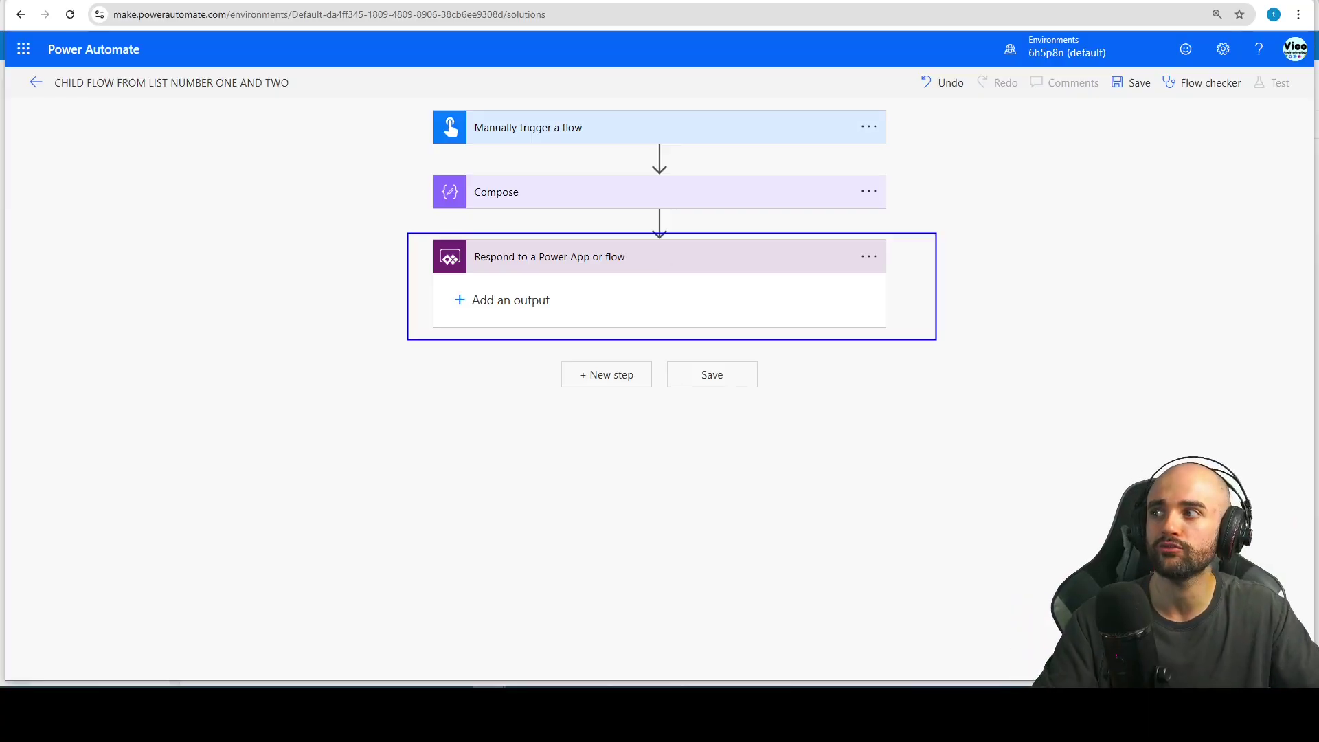
- Place the PARENT FLOW LIST NUMBER ONE window beside the child flow and compare how the two flows connect
{"action": "left_click_drag", "start_coordinate": [50, 74], "coordinate": [98, 94]}
{"action": "key", "text": "Escape"}
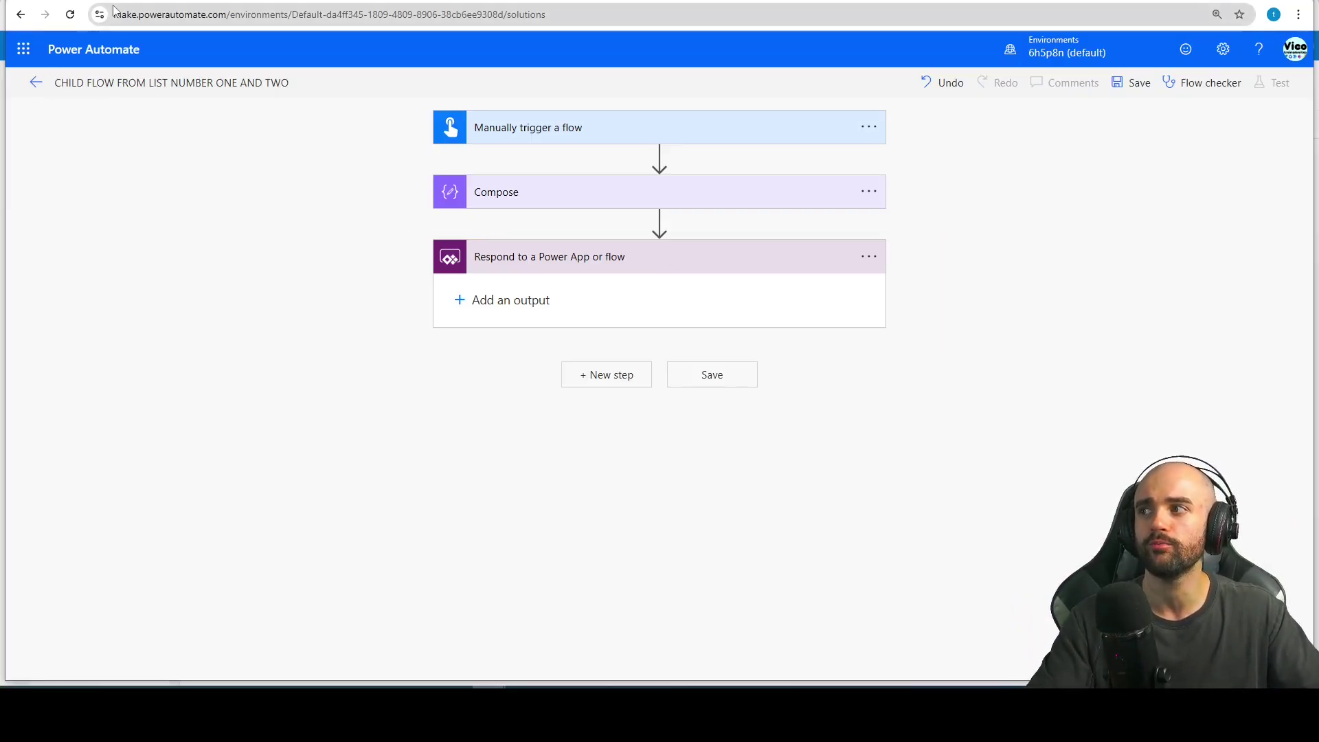
{"action": "key", "text": "alt+Tab"}
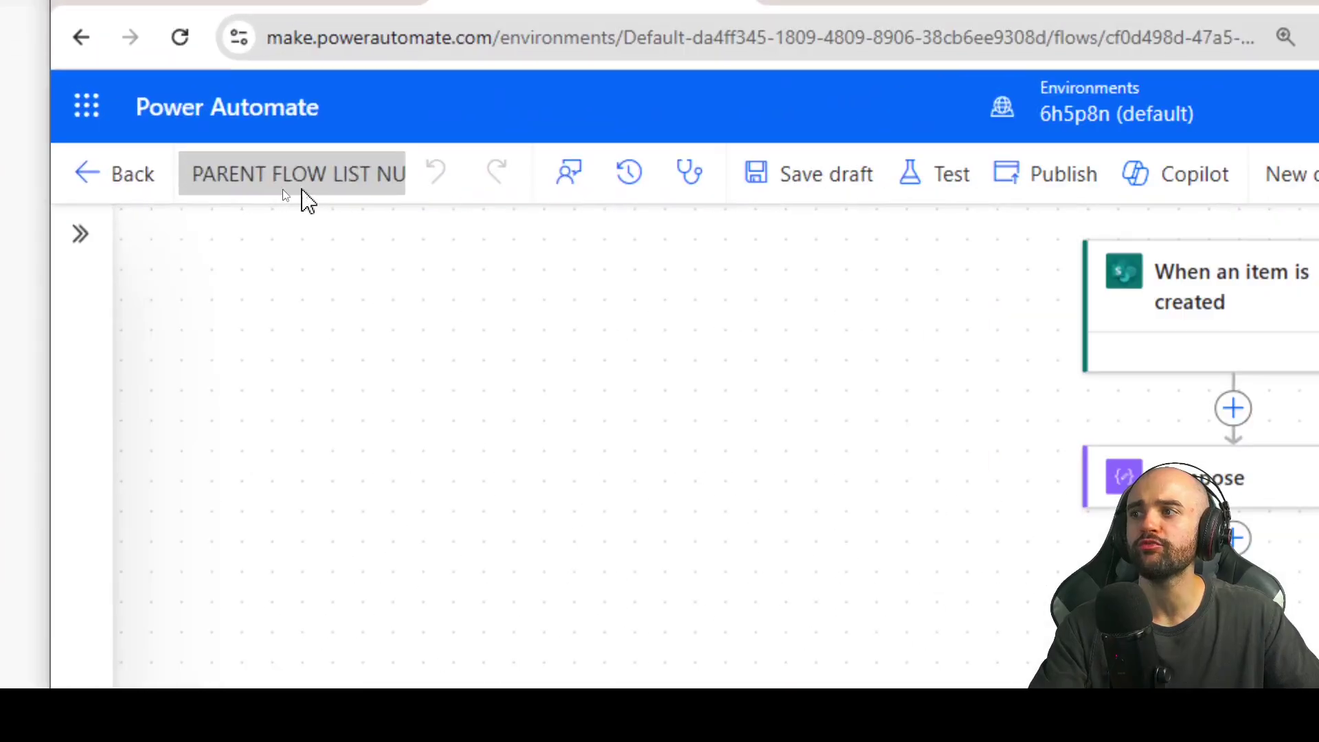
{"action": "left_click_drag", "start_coordinate": [687, 83], "coordinate": [160, 60]}
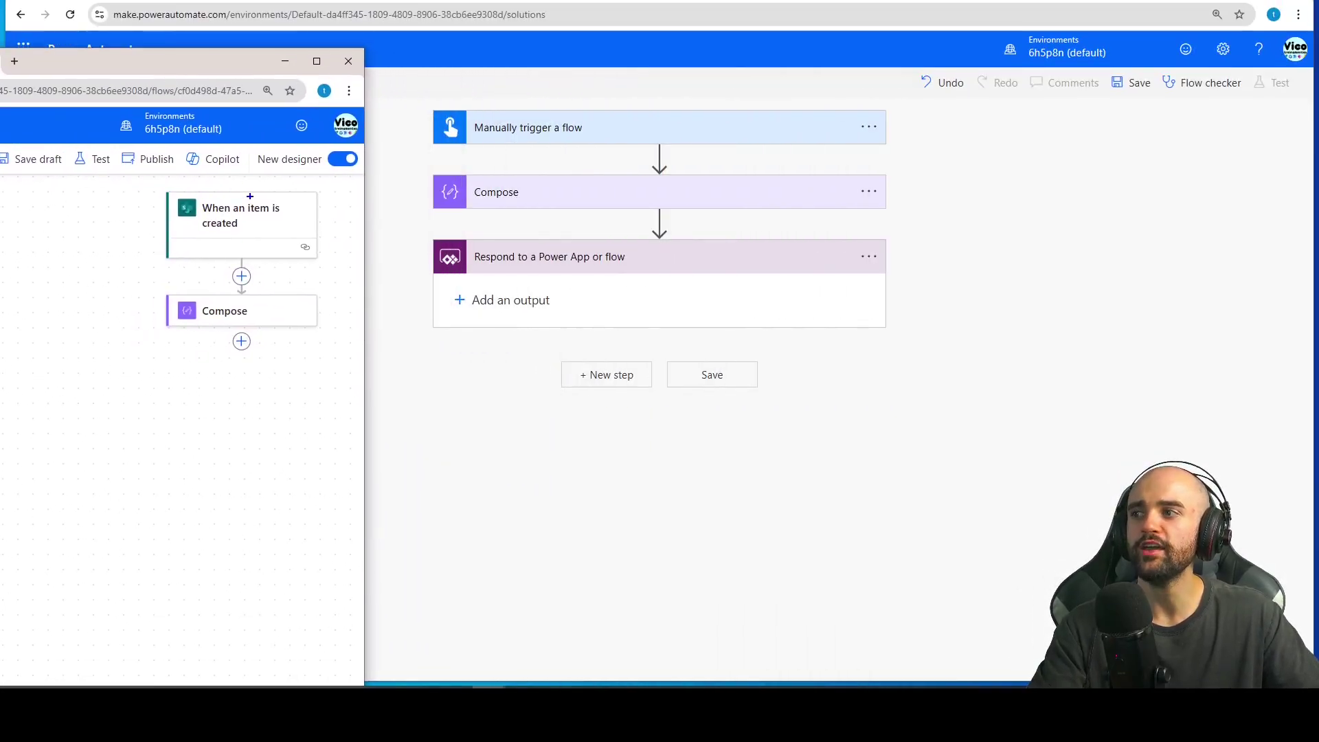
{"action": "mouse_move", "coordinate": [252, 344]}
{"action": "left_mouse_down"}
{"action": "mouse_move", "coordinate": [375, 234]}
{"action": "mouse_move", "coordinate": [395, 125]}
{"action": "mouse_move", "coordinate": [409, 134]}
{"action": "left_mouse_up"}
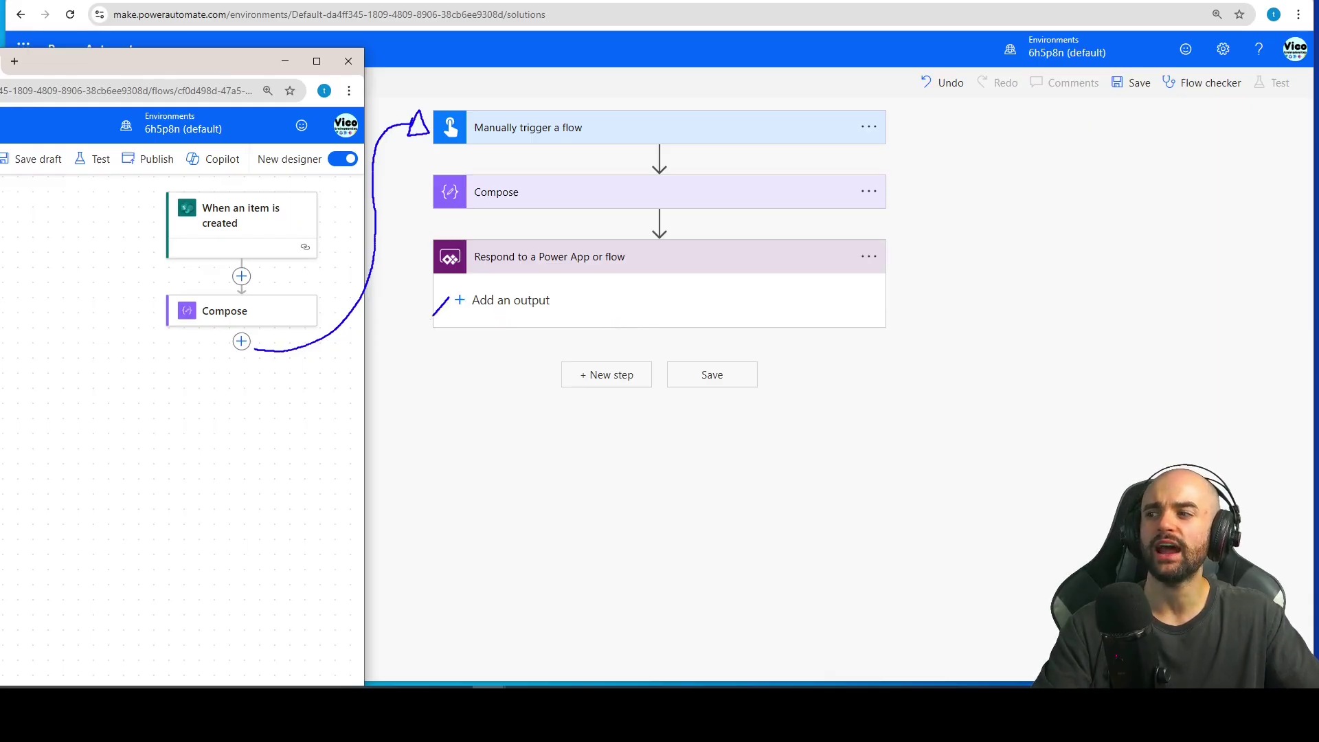
{"action": "mouse_move", "coordinate": [433, 317]}
{"action": "left_mouse_down"}
{"action": "mouse_move", "coordinate": [277, 376]}
{"action": "mouse_move", "coordinate": [264, 413]}
{"action": "left_mouse_up"}
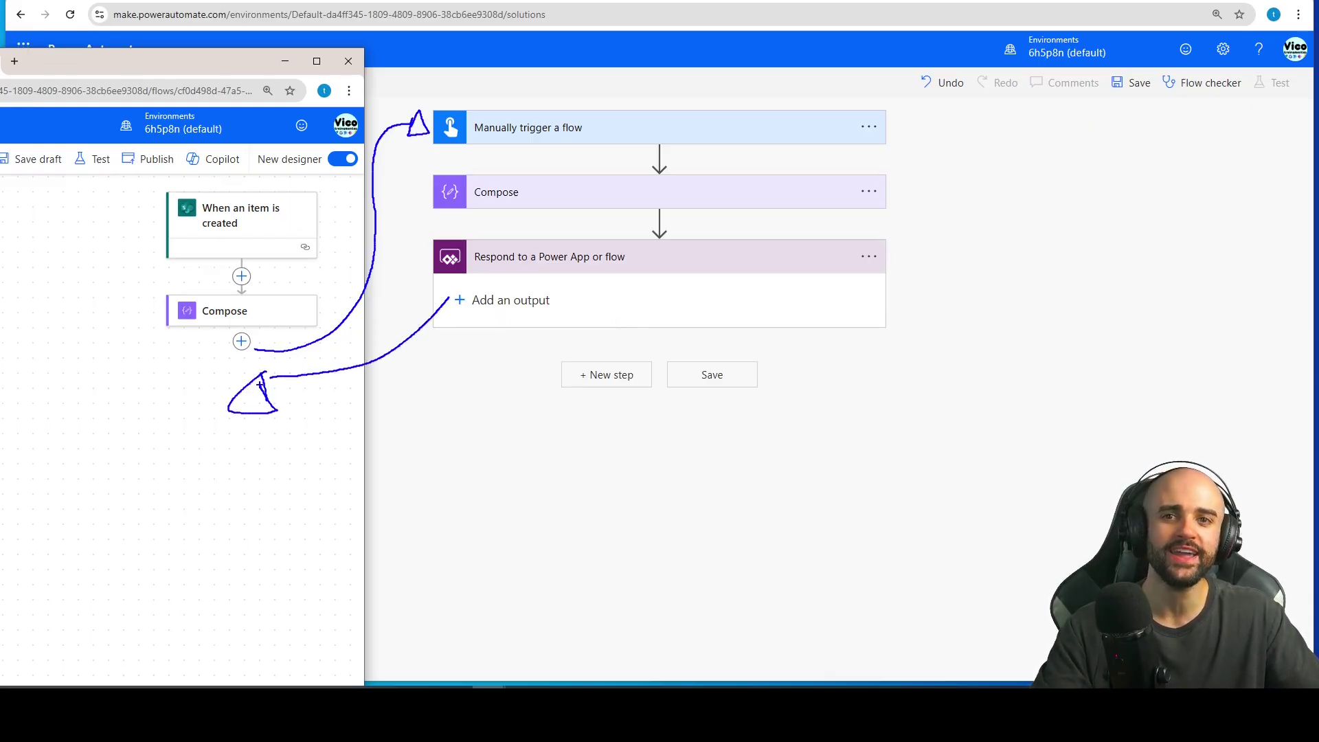
{"action": "key", "text": "Escape"}
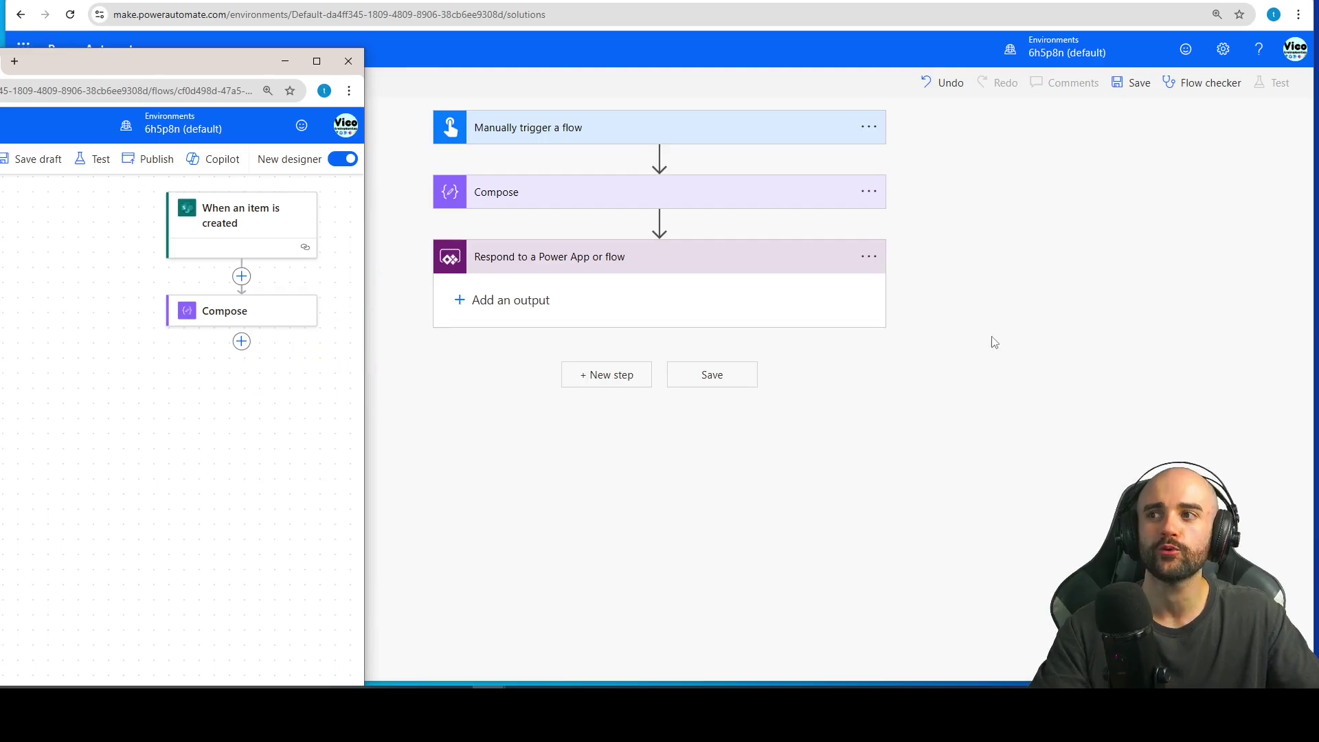
- Save the child flow
{"action": "left_click", "coordinate": [1125, 156]}
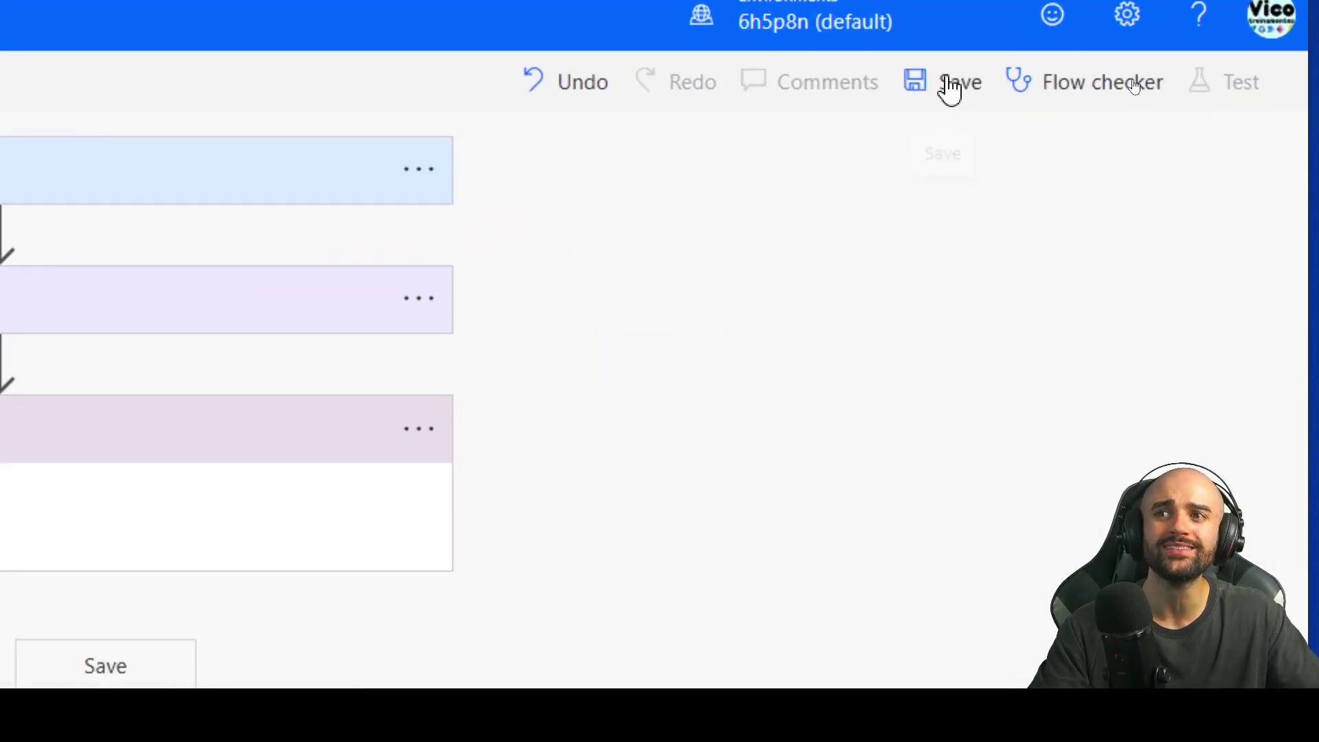
{"action": "left_click", "coordinate": [943, 81]}
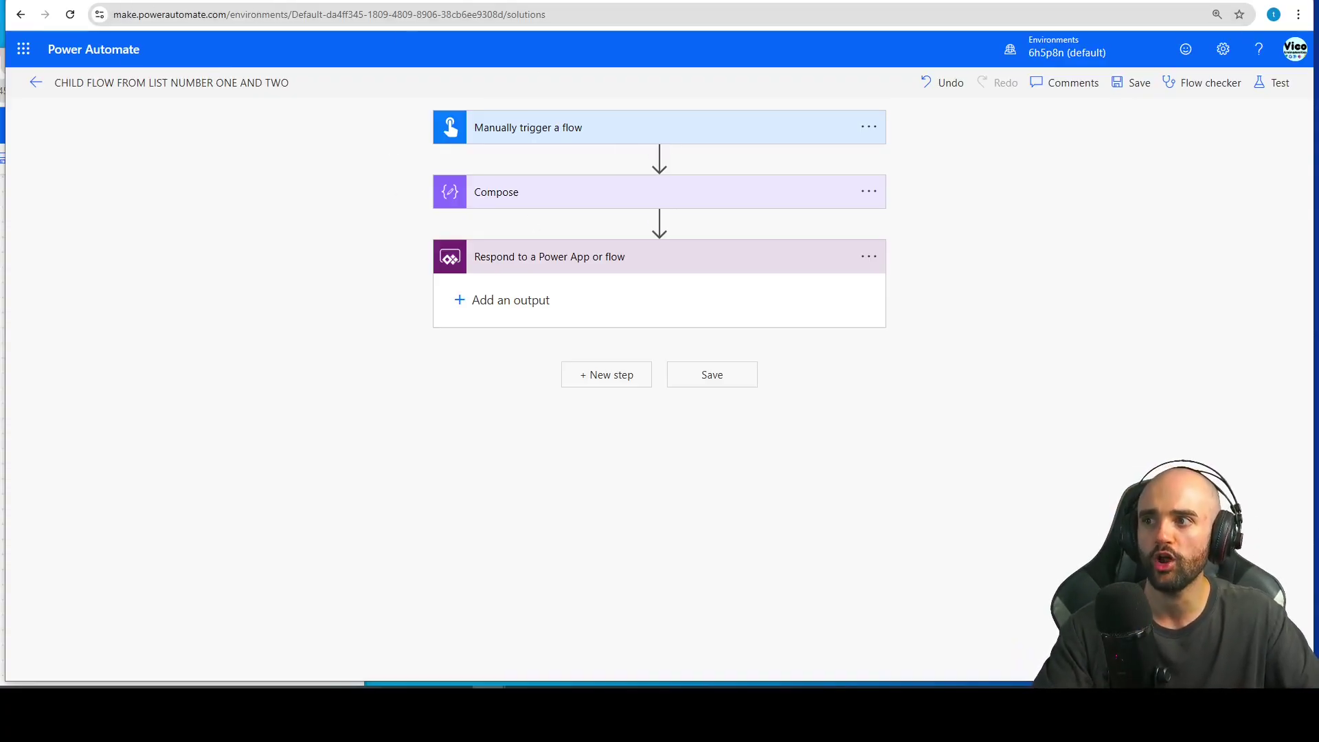
- Switch to PARENT FLOW LIST NUMBER ONE and add a Run a Child Flow action after its Compose action
{"action": "key", "text": "alt+Tab"}
{"action": "key", "text": "super+Left"}
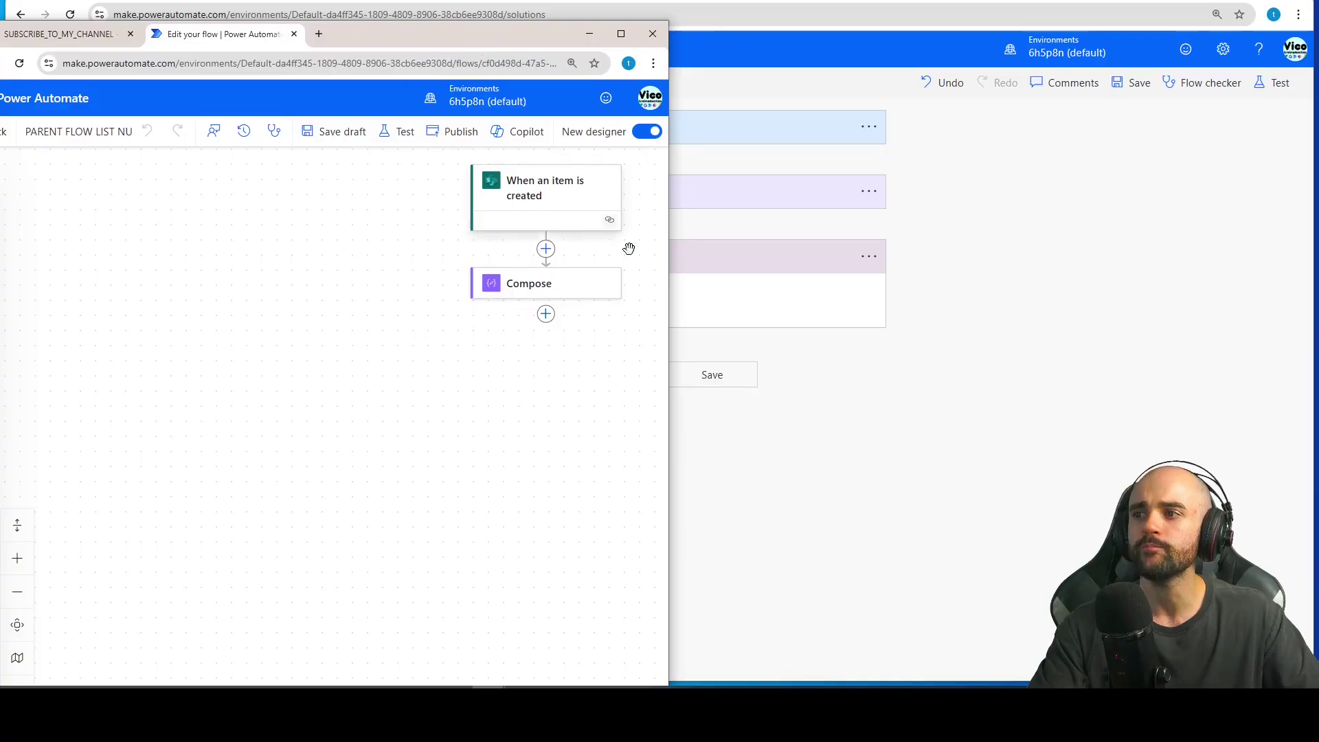
{"action": "double_click", "coordinate": [486, 42]}
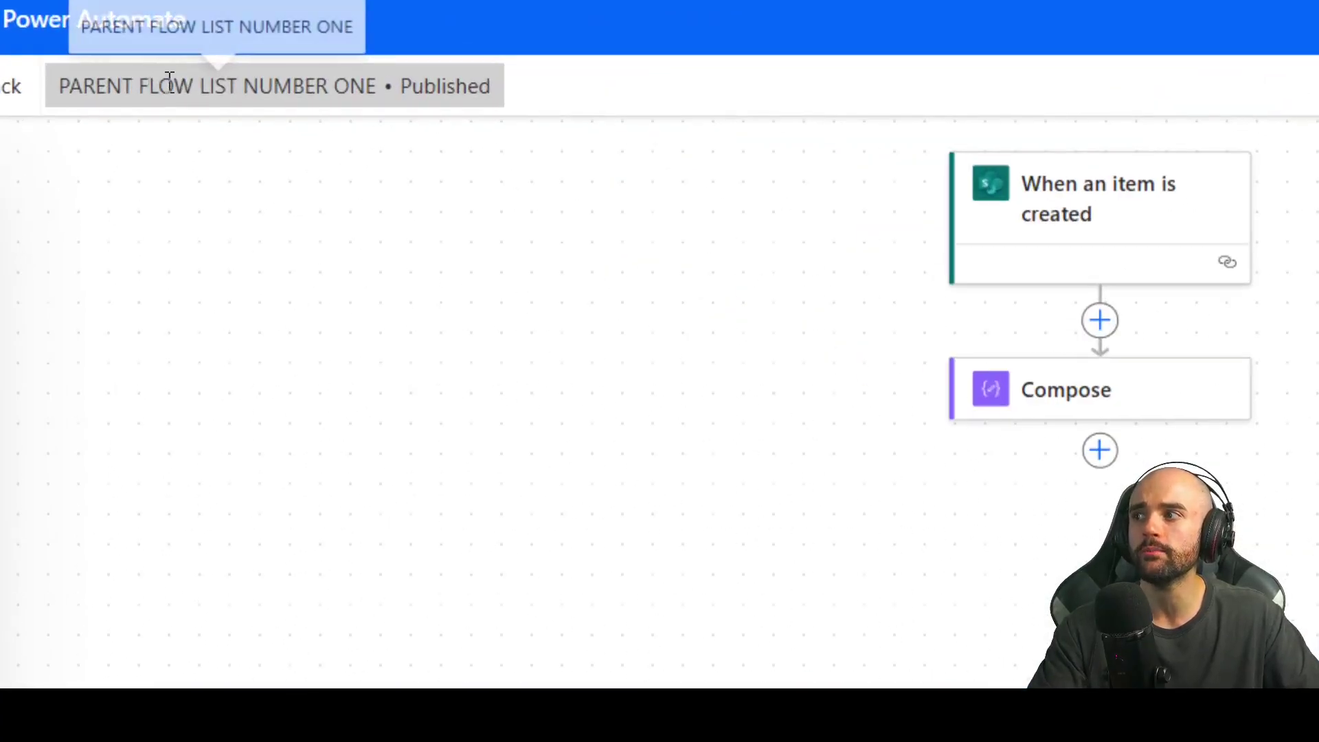
{"action": "left_click", "coordinate": [1100, 450]}
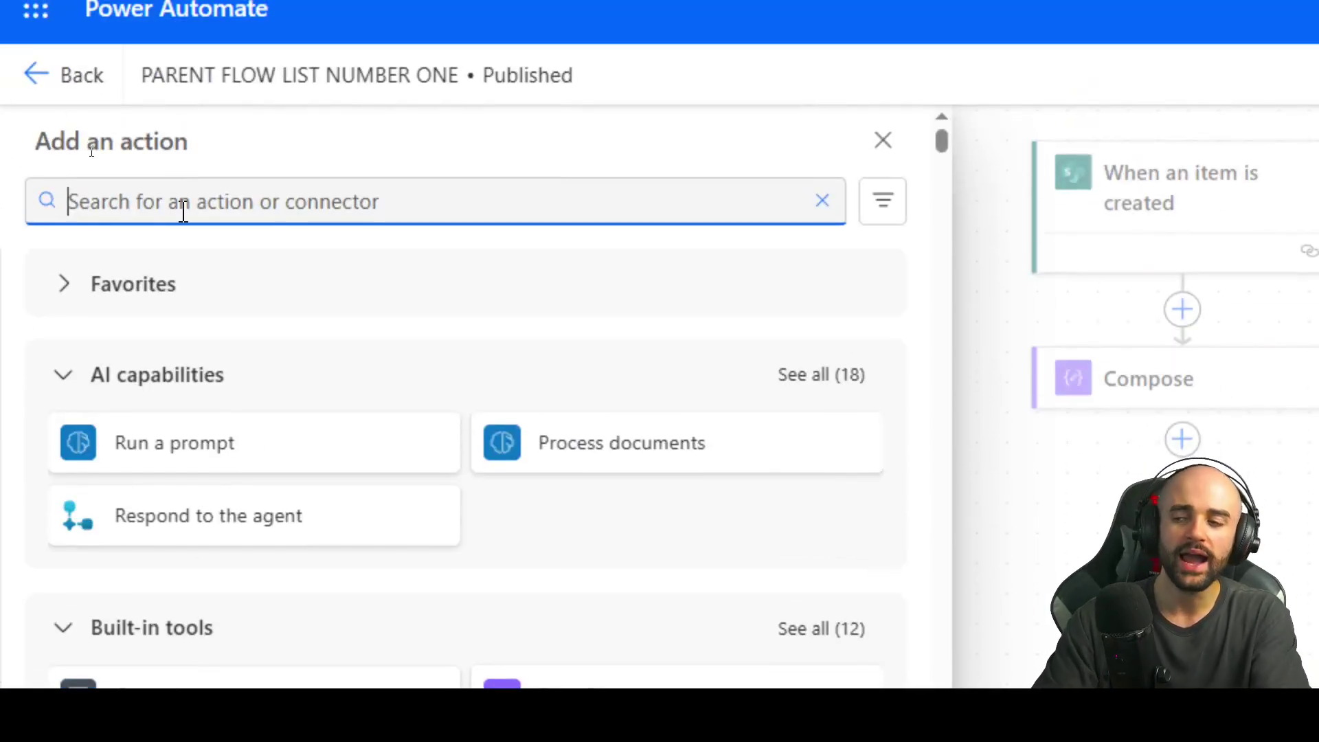
{"action": "type", "text": "child"}
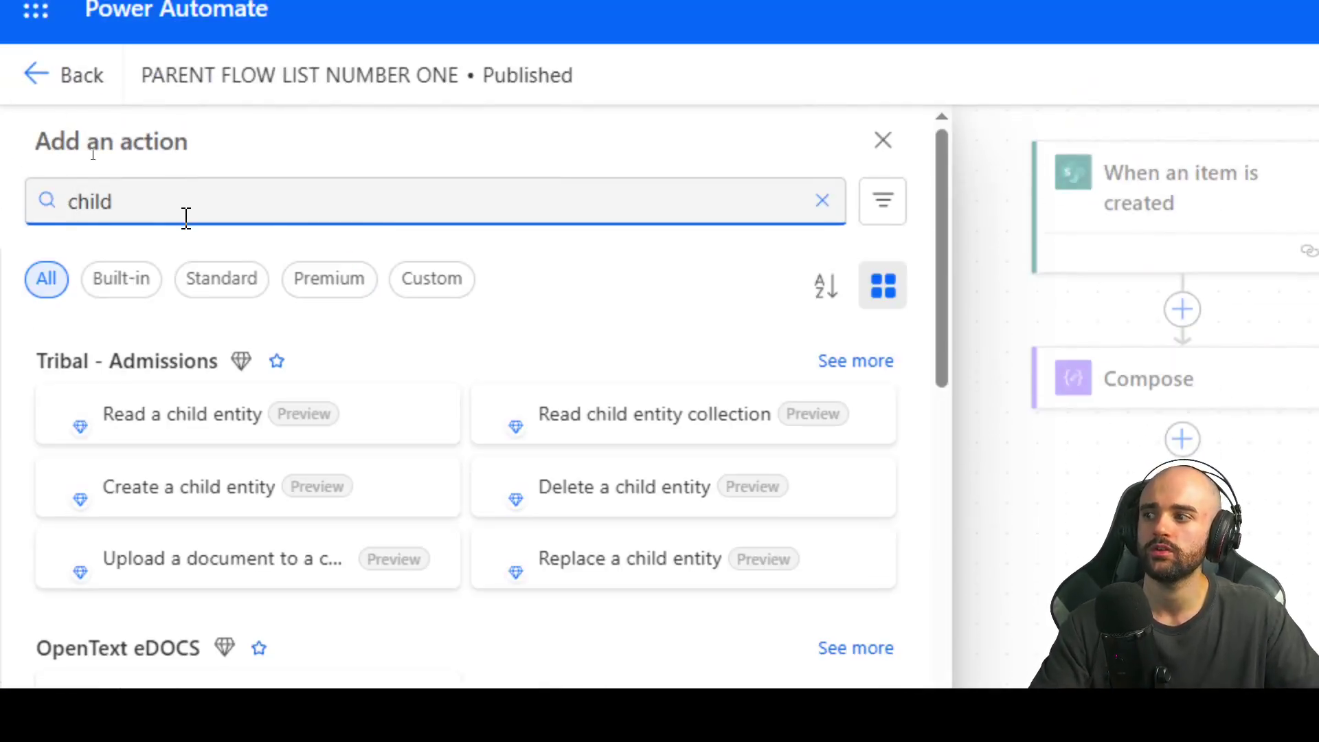
{"action": "scroll", "coordinate": [413, 604], "scroll_direction": "down", "scroll_amount": 3}
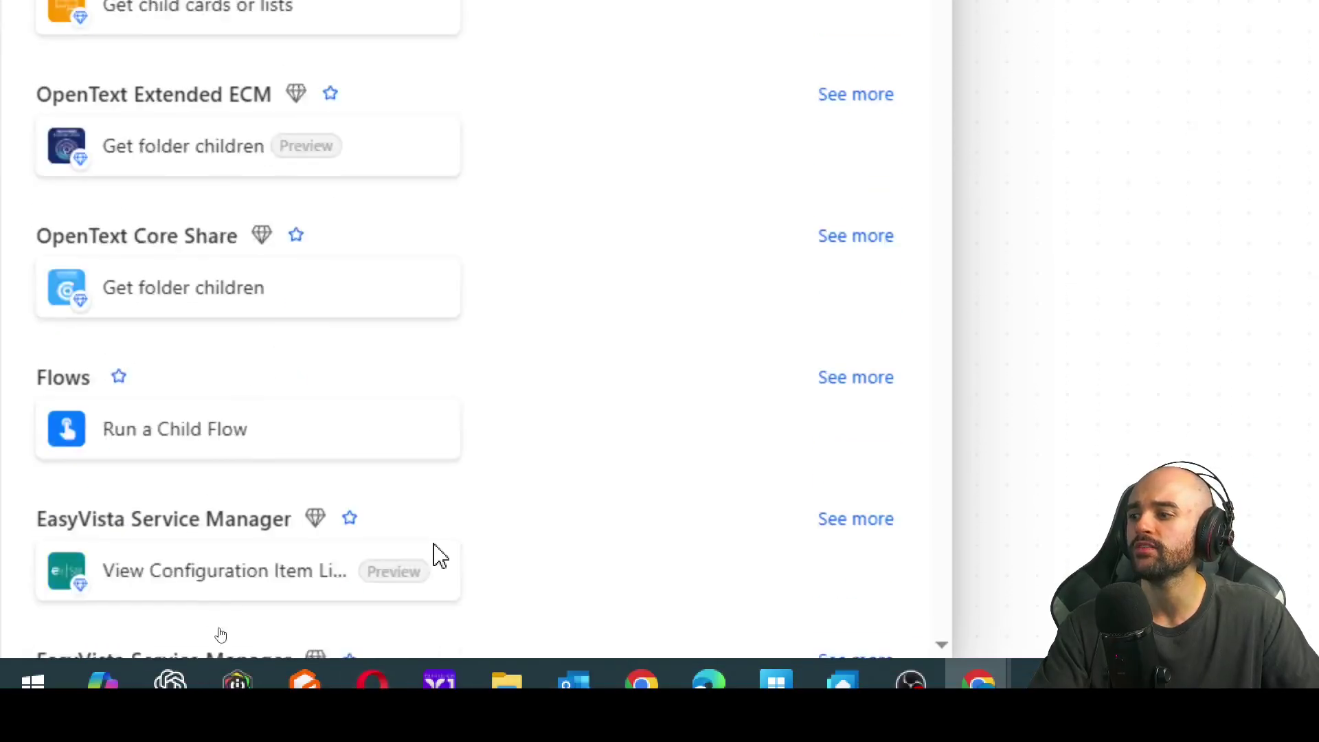
{"action": "scroll", "coordinate": [436, 550], "scroll_direction": "down", "scroll_amount": 3}
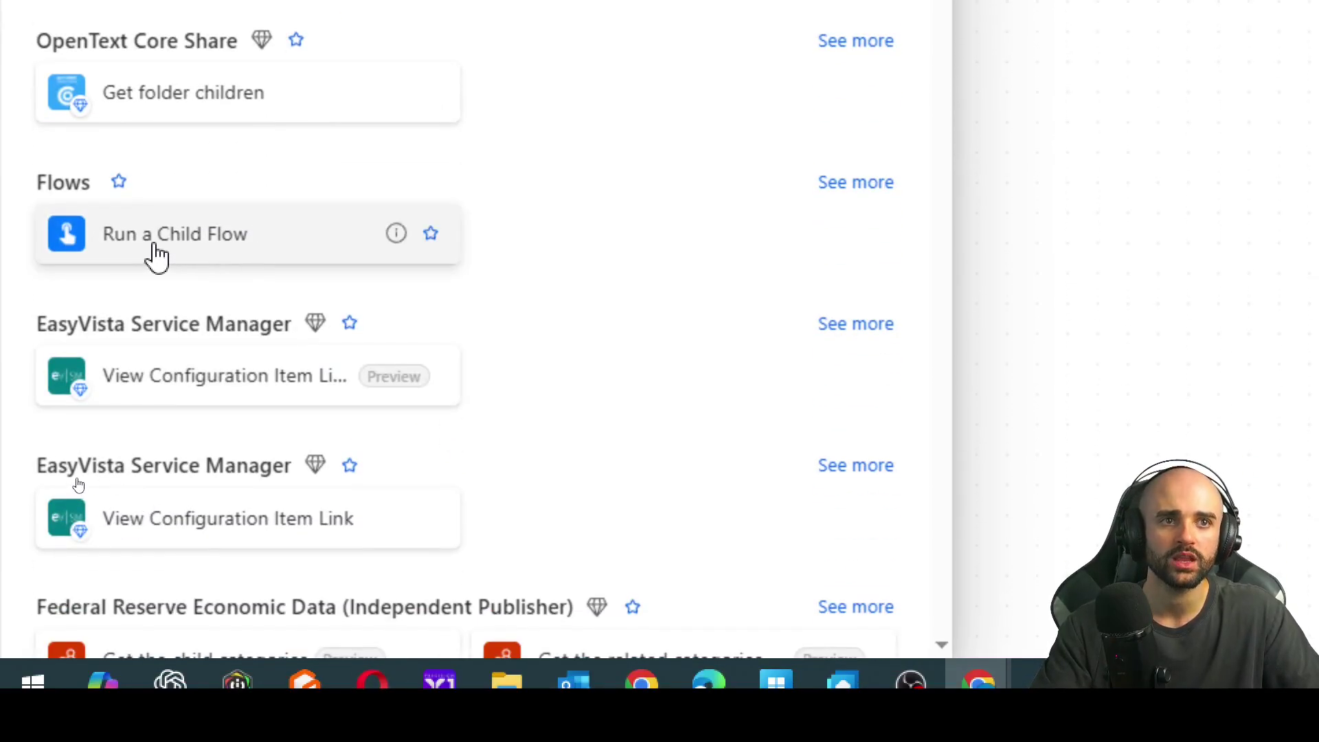
{"action": "left_click", "coordinate": [155, 249]}
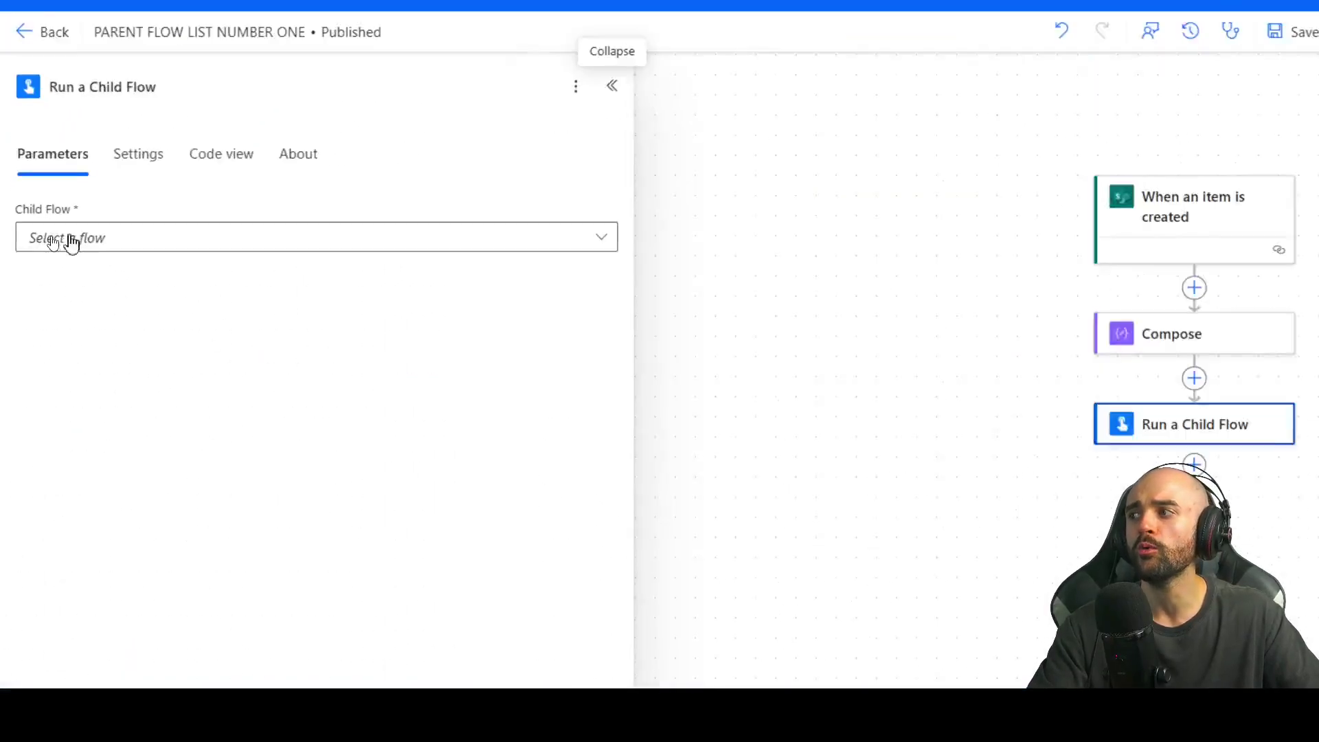
- Select CHILD FLOW FROM LIST NUMBER ONE AND TWO as the flow that the Run a Child Flow action runs
{"action": "left_click", "coordinate": [71, 242]}
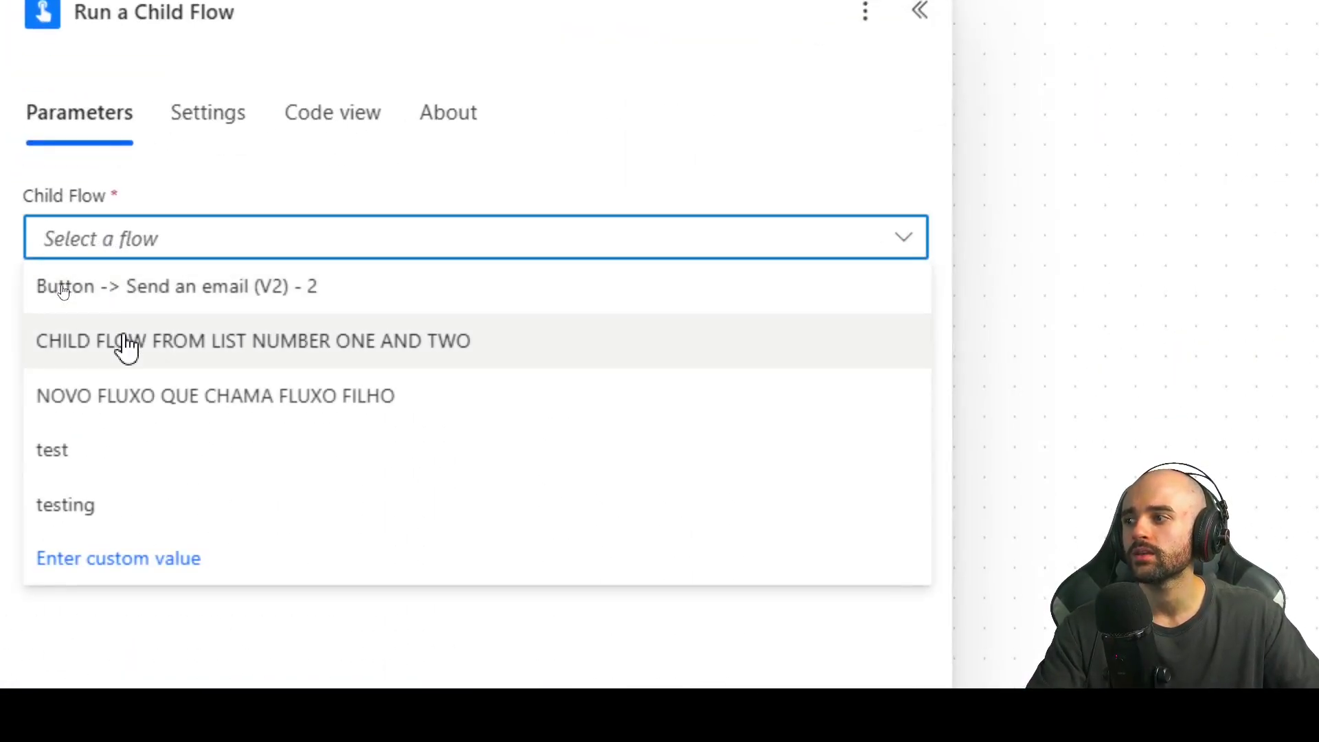
{"action": "left_click", "coordinate": [97, 357]}
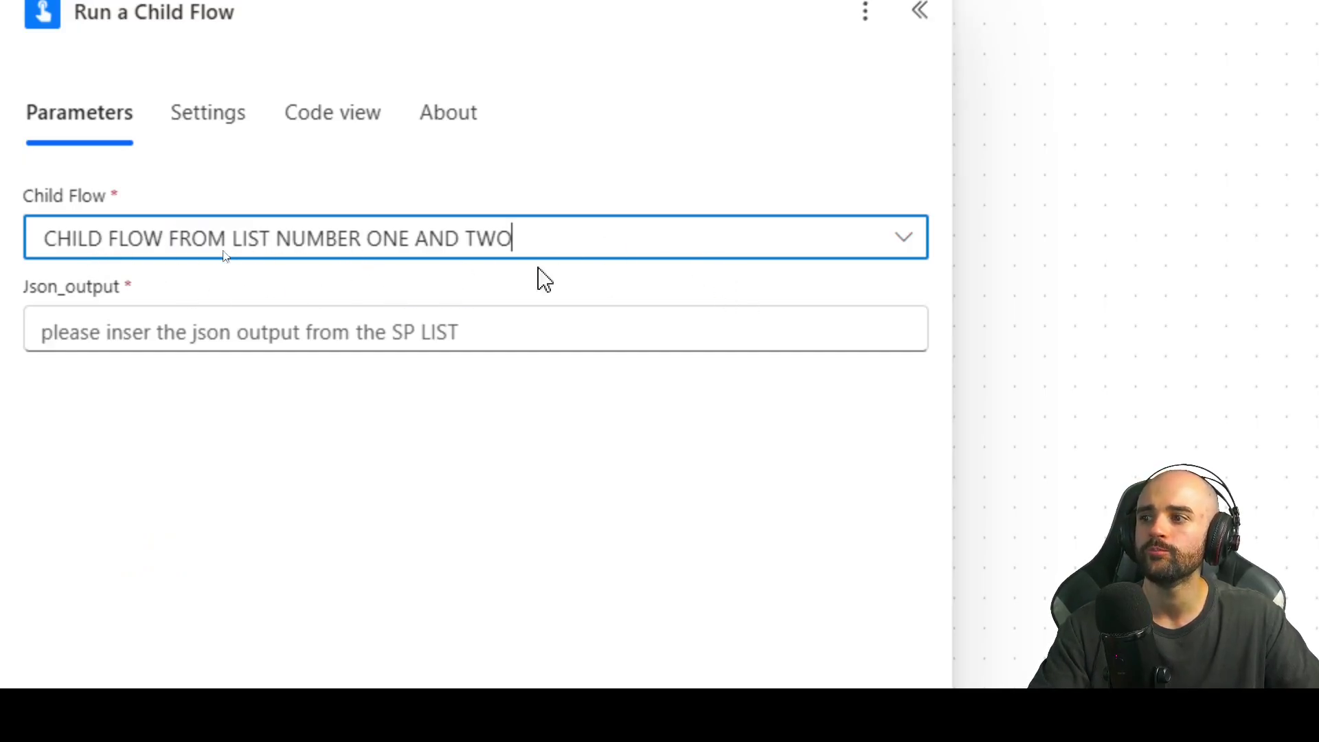
{"action": "left_click", "coordinate": [55, 371]}
{"action": "left_click_drag", "start_coordinate": [27, 294], "coordinate": [161, 295]}
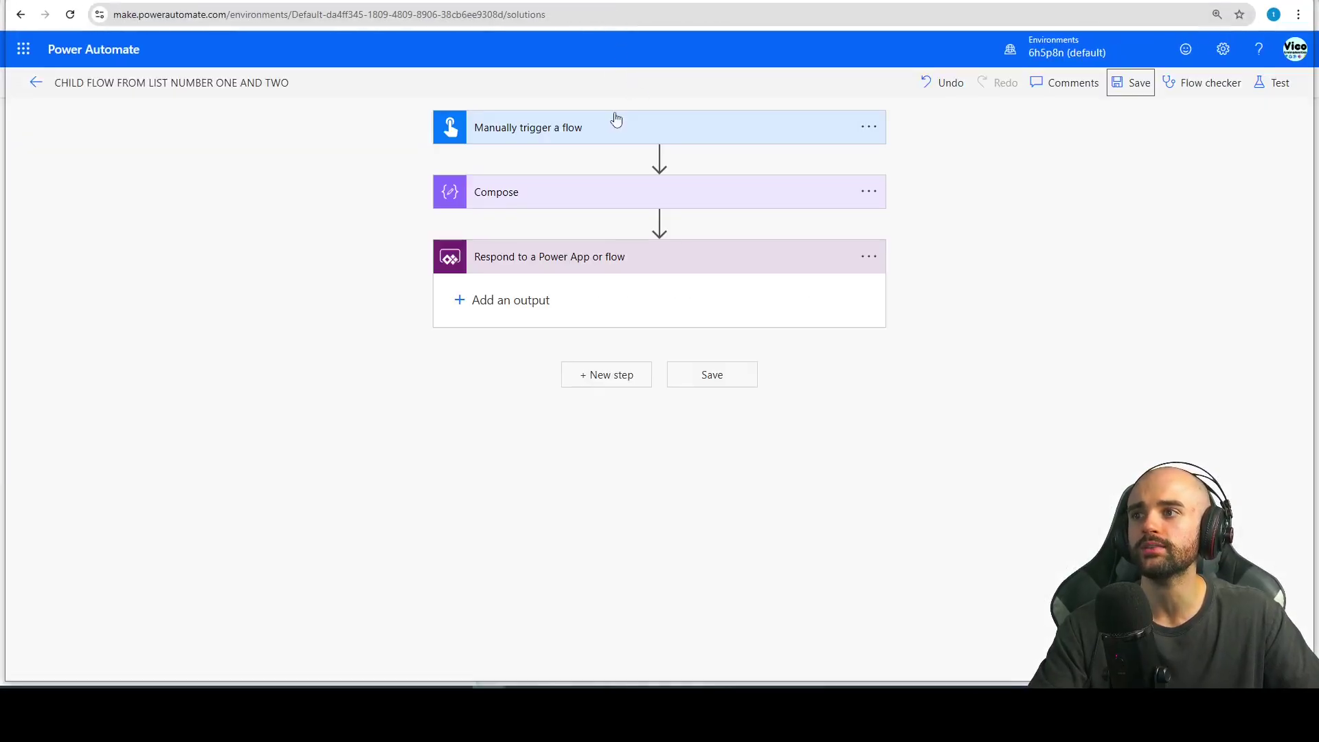
{"action": "left_click", "coordinate": [616, 120]}
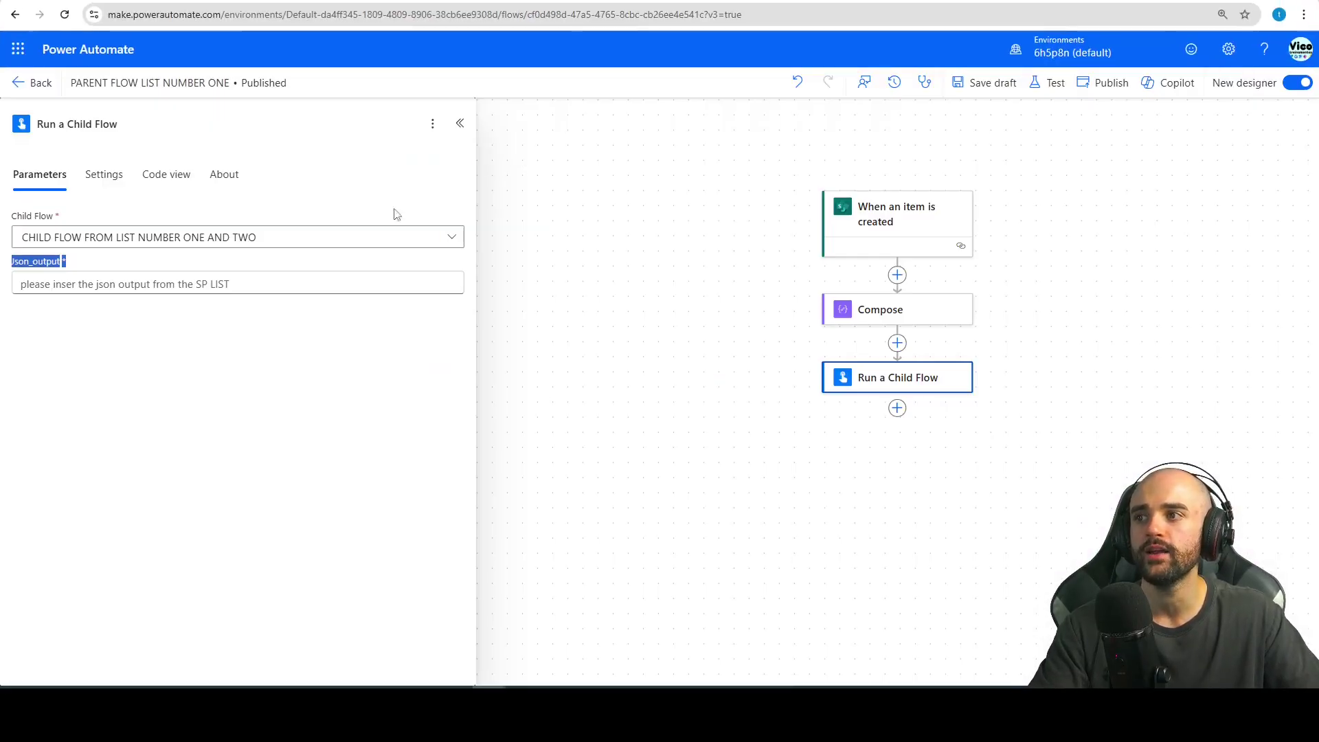
{"action": "left_click", "coordinate": [79, 281]}
{"action": "left_click", "coordinate": [464, 274]}
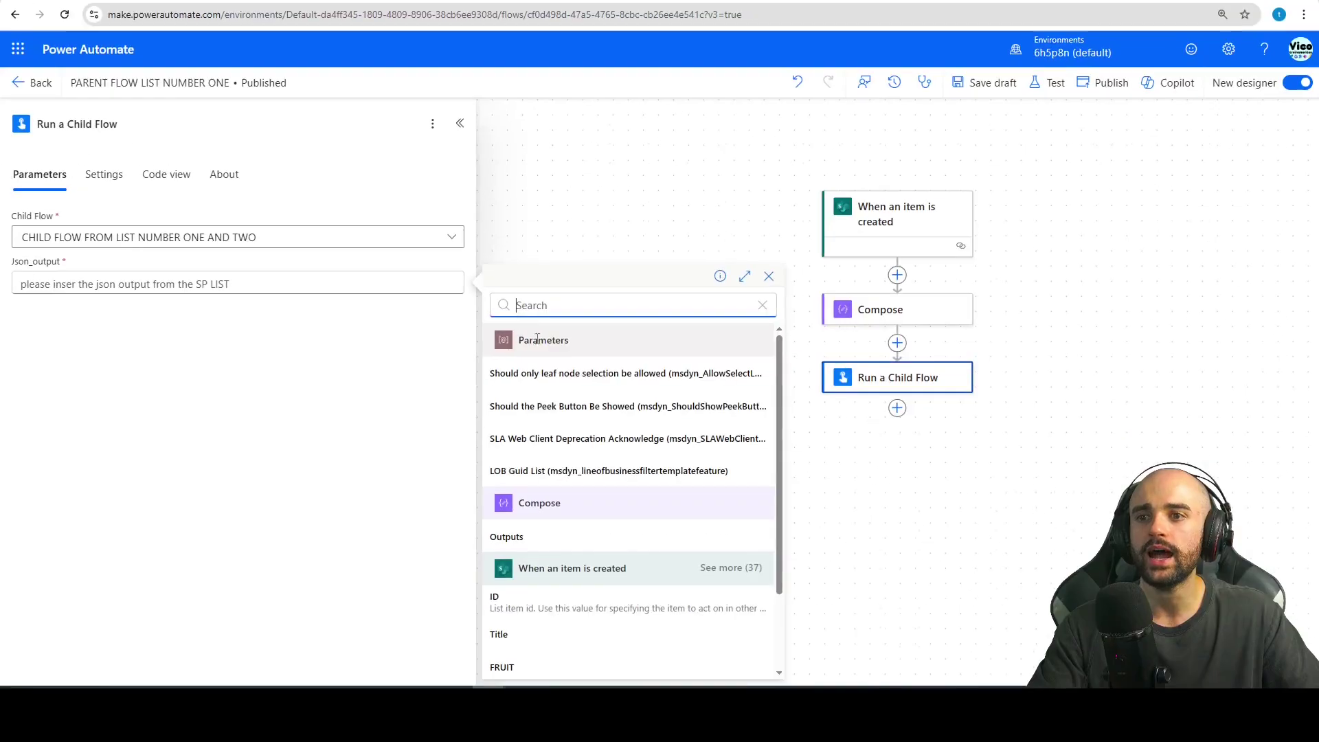
{"action": "scroll", "coordinate": [537, 338], "scroll_direction": "down", "scroll_amount": 2}
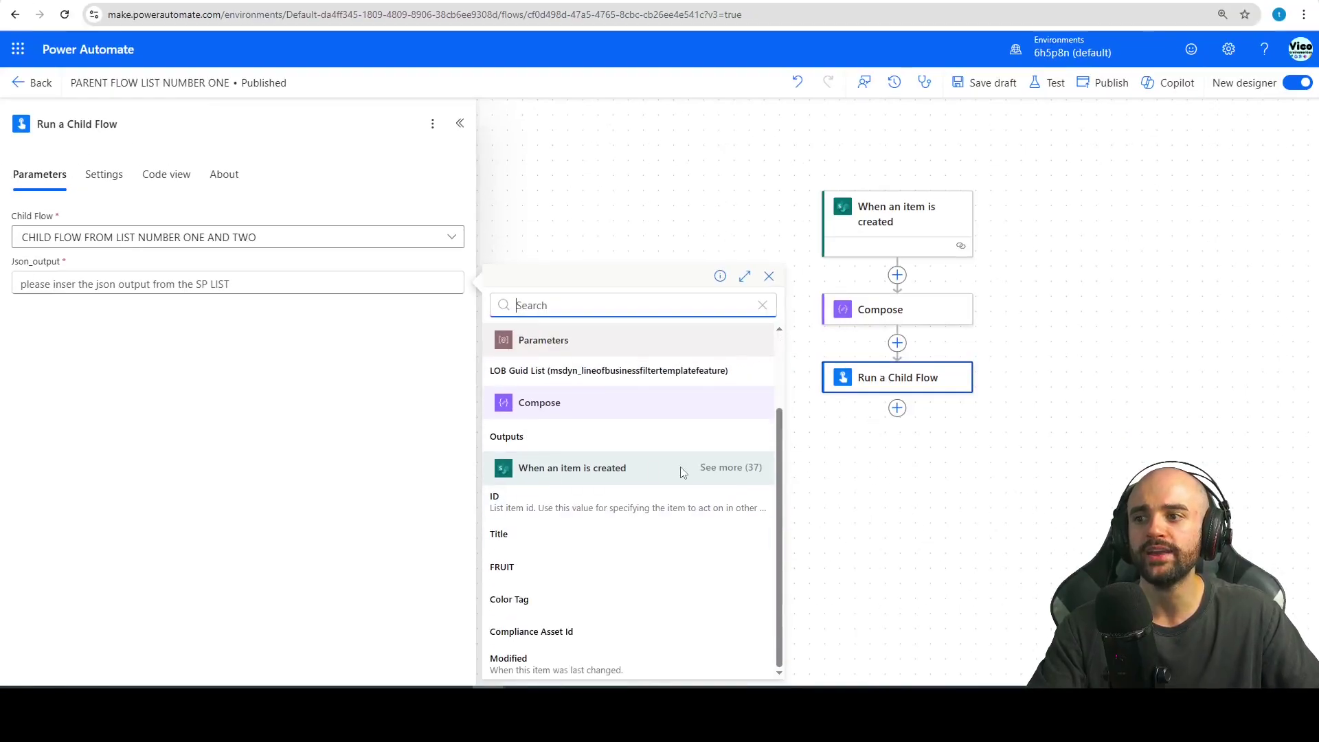
{"action": "left_click", "coordinate": [146, 339]}
- Set the Json_output input of the Run a Child Flow action to the expression triggerOutputs()
{"action": "left_click", "coordinate": [464, 294]}
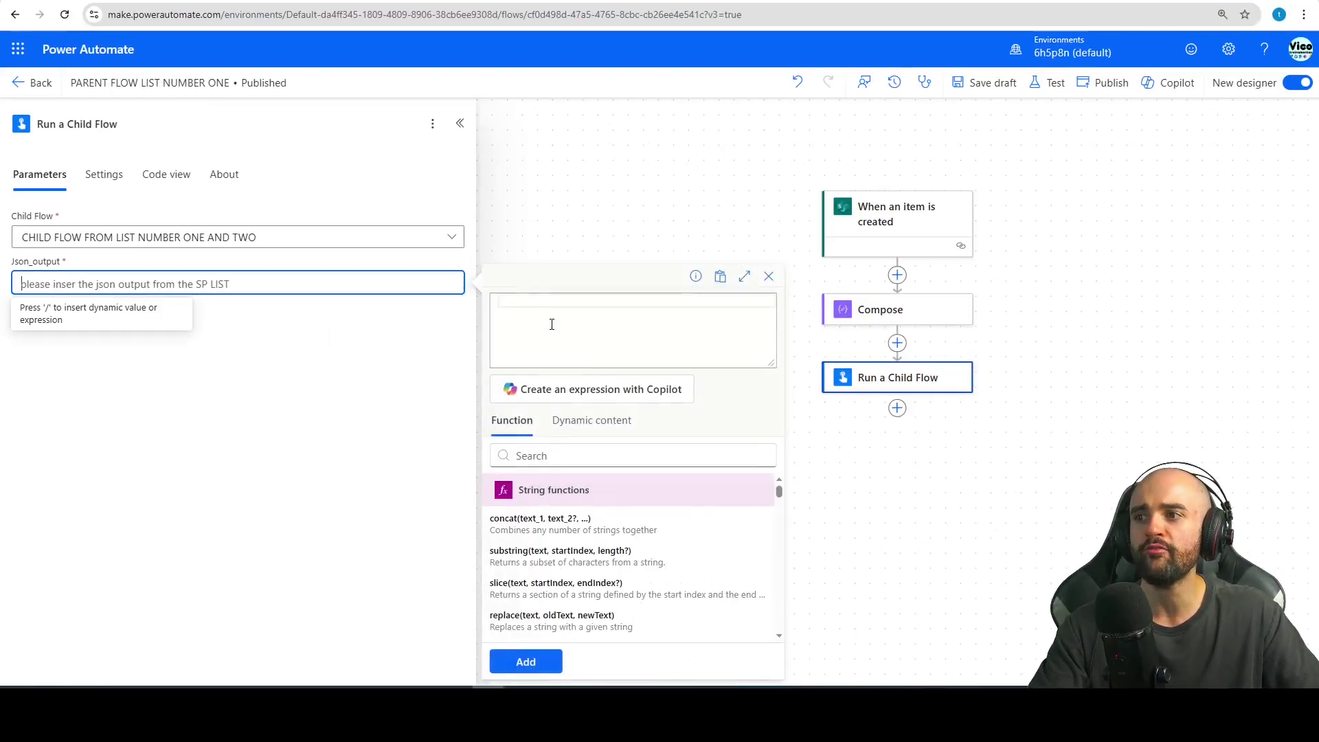
{"action": "left_click", "coordinate": [590, 420]}
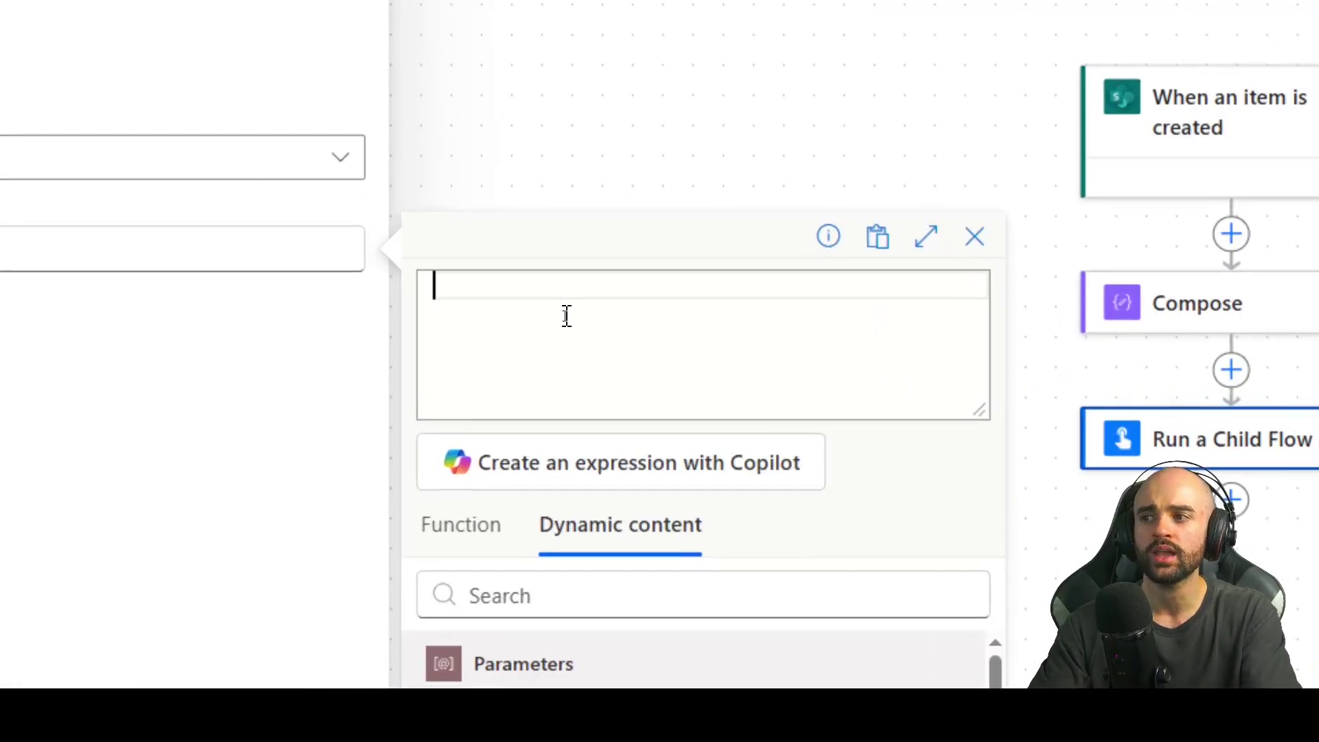
{"action": "type", "text": "out"}
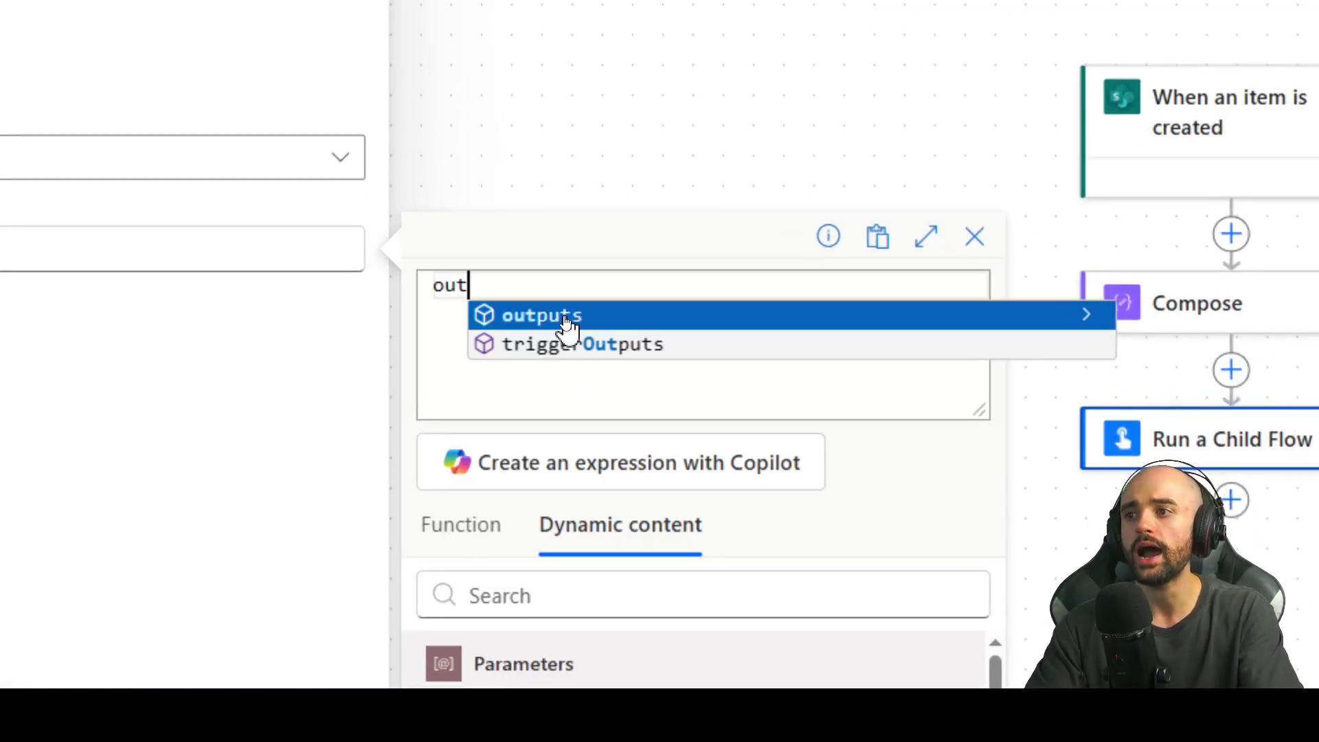
{"action": "left_click", "coordinate": [574, 347]}
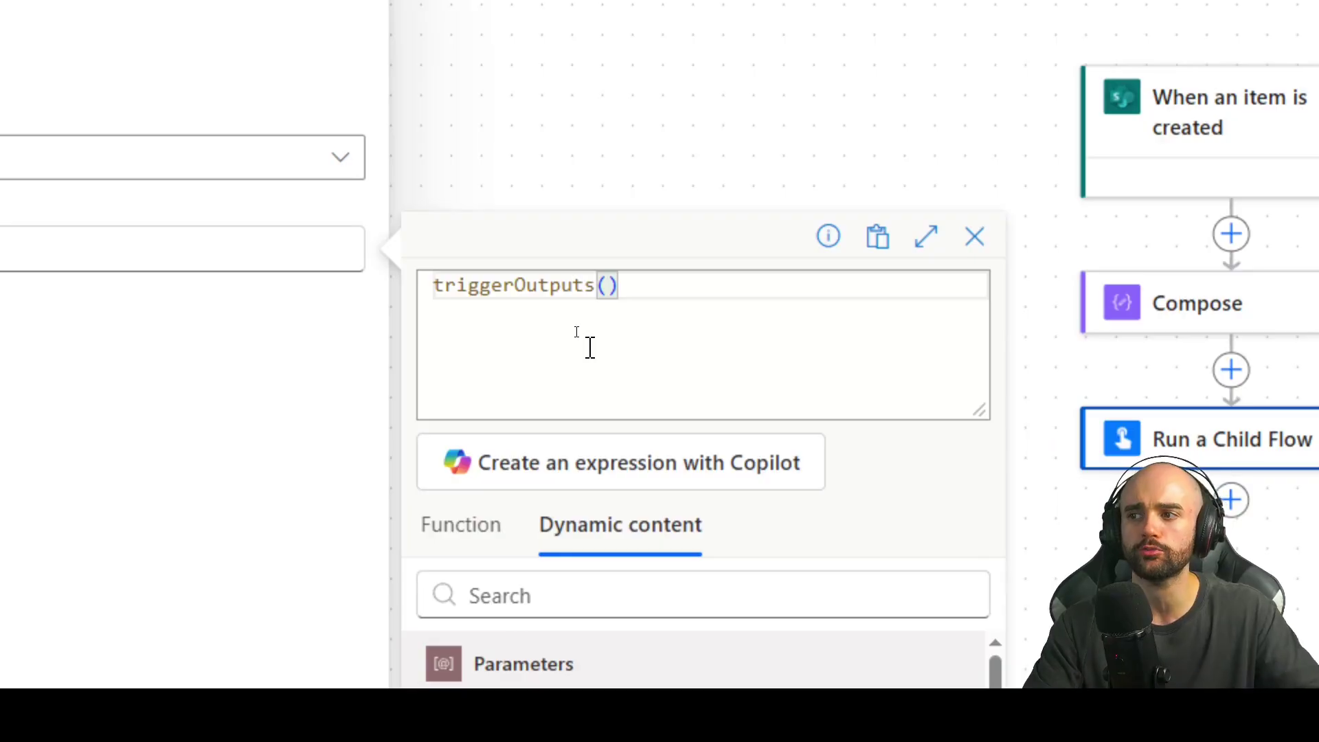
{"action": "key", "text": "shift+Home"}
{"action": "left_click", "coordinate": [437, 287]}
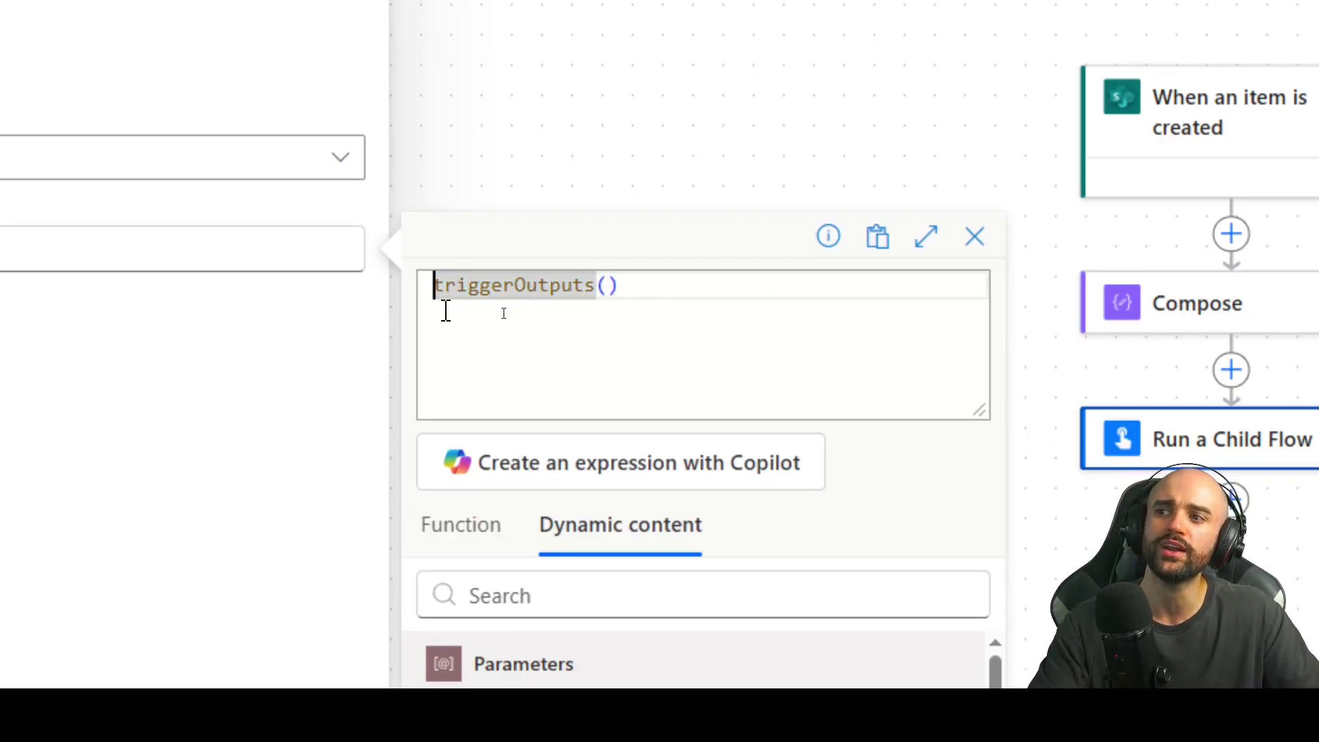
{"action": "left_click", "coordinate": [523, 661]}
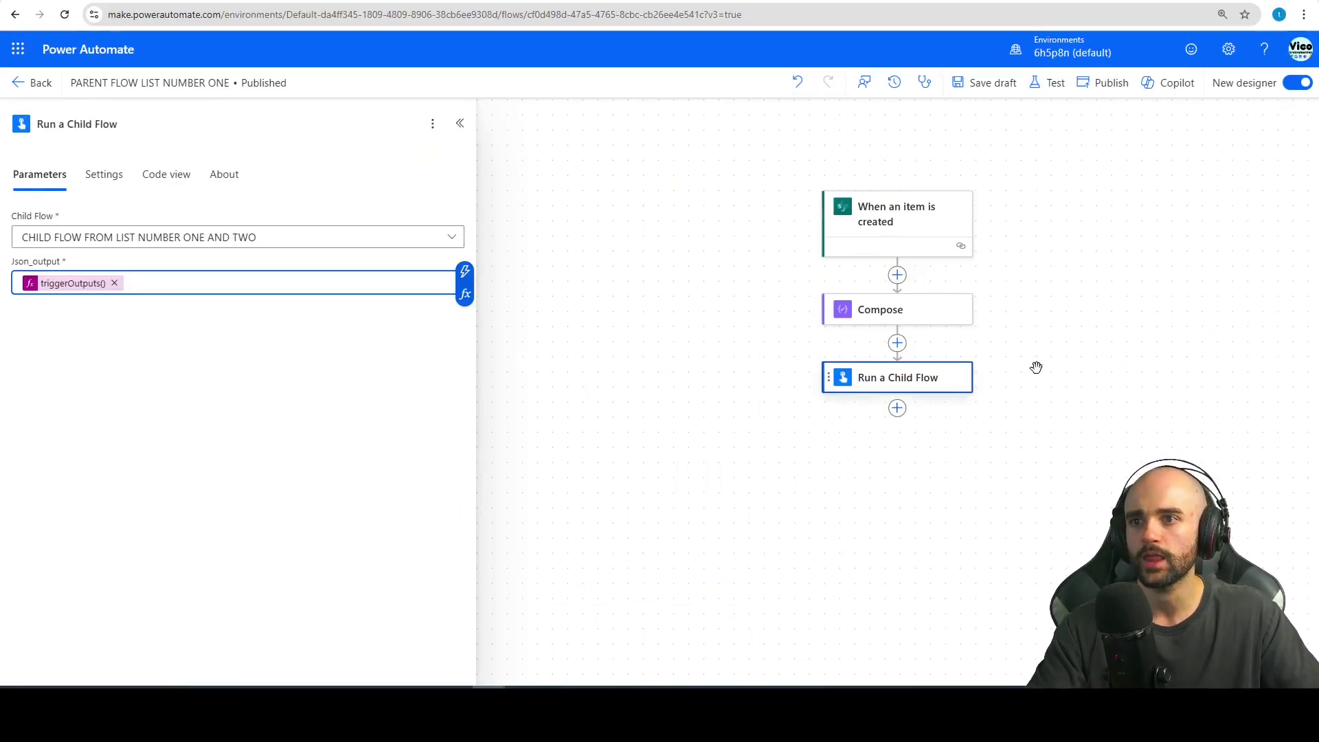
{"action": "left_click_drag", "start_coordinate": [1036, 368], "coordinate": [840, 314]}
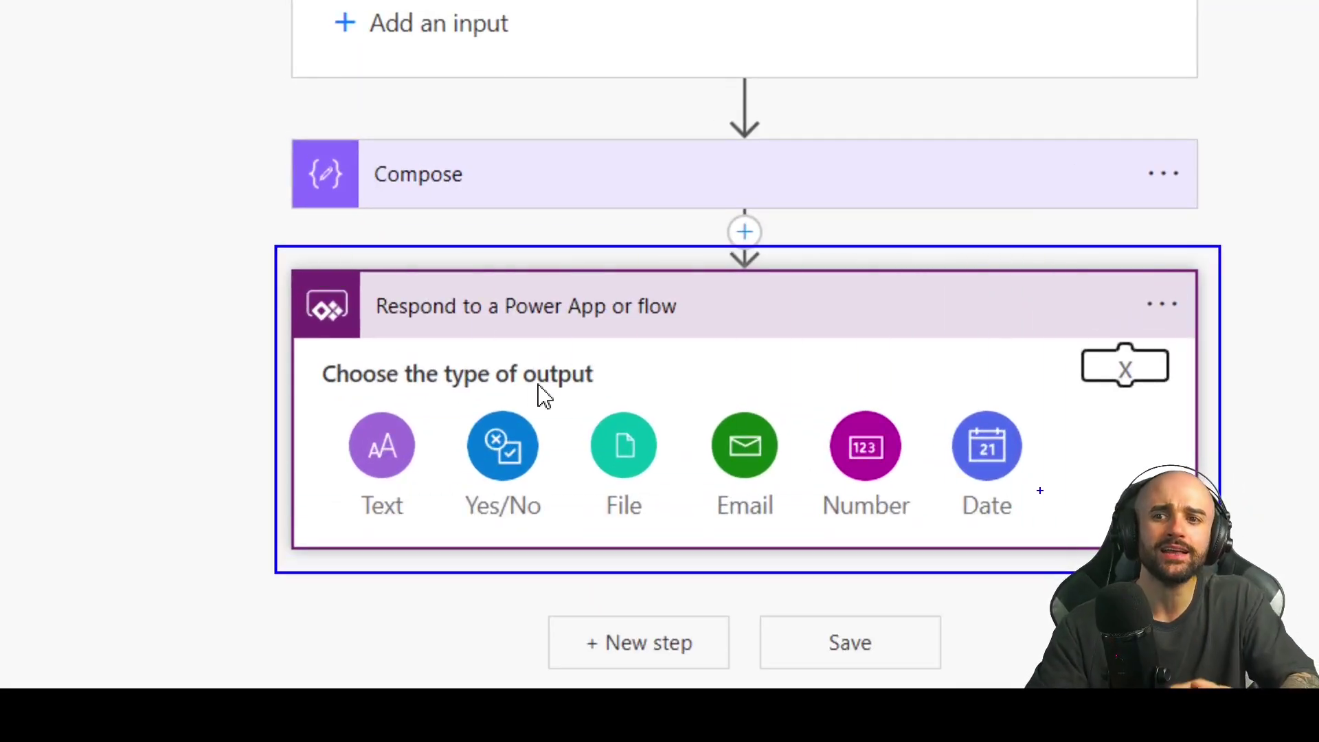
- In the child flow's Respond to a Power App or flow action, add a text output titled Status with the value Success
{"action": "left_click", "coordinate": [389, 472]}
{"action": "left_click", "coordinate": [634, 378]}
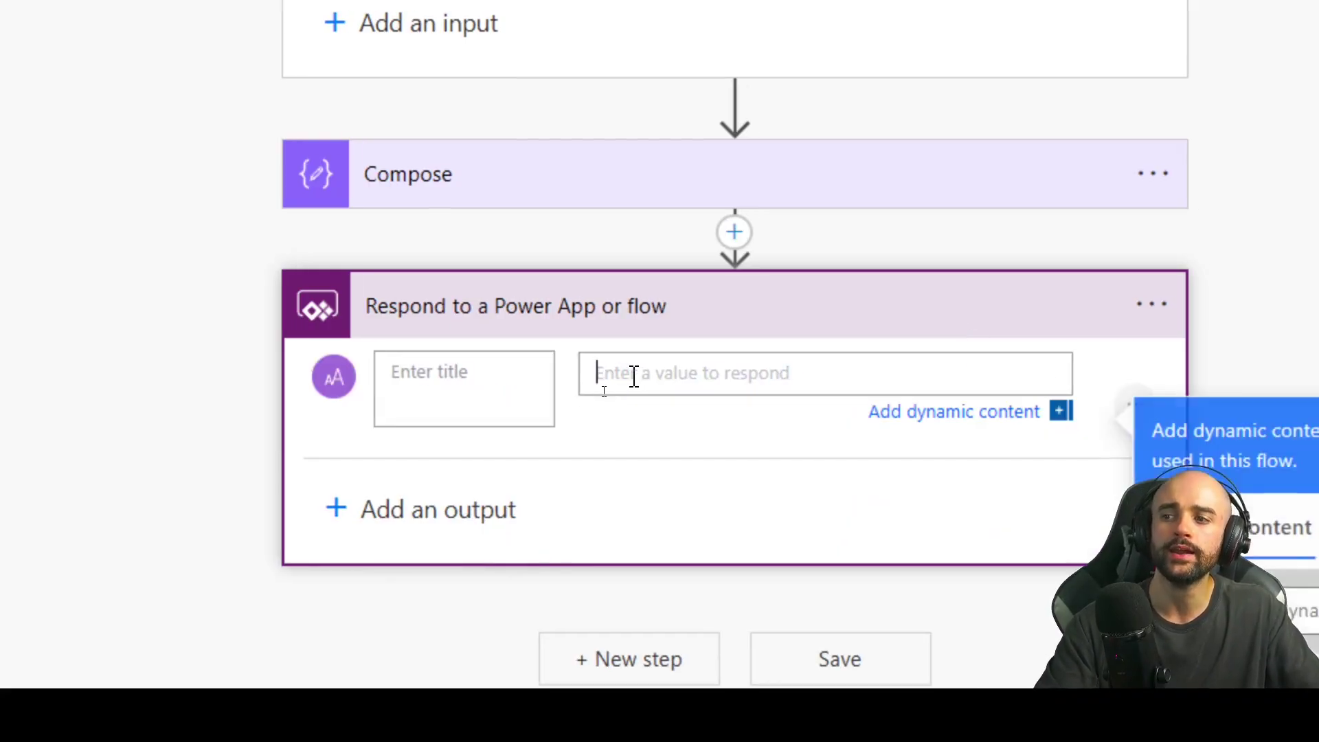
{"action": "type", "text": "Suce"}
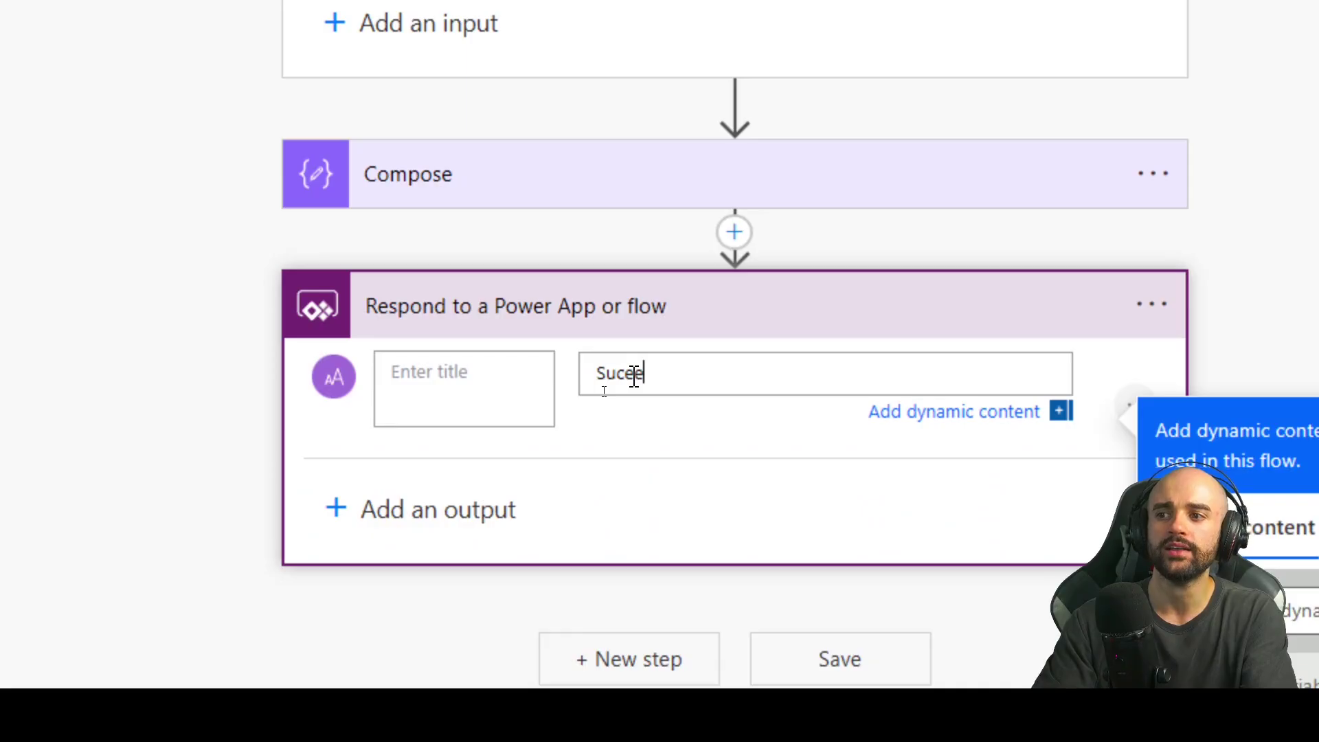
{"action": "type", "text": "s"}
{"action": "type", "text": "s"}
{"action": "left_click", "coordinate": [435, 386]}
{"action": "type", "text": "Status"}
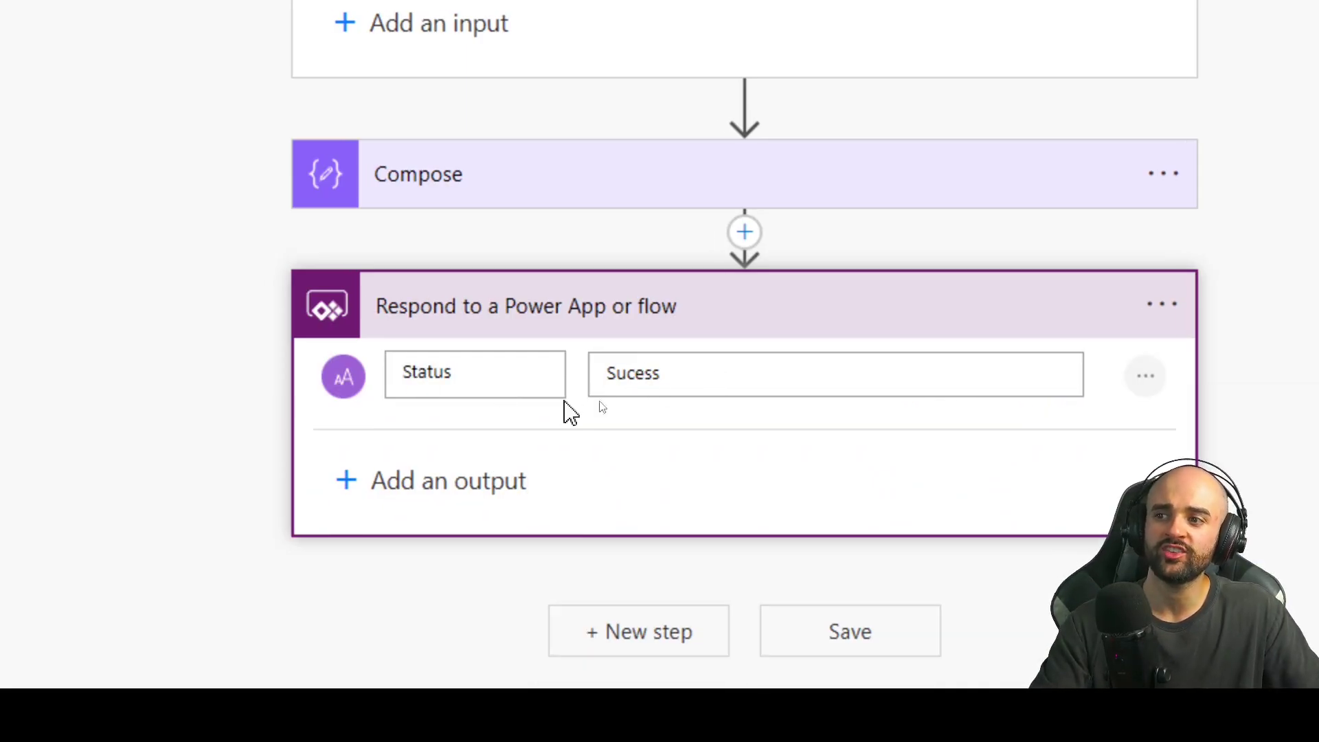
{"action": "left_click", "coordinate": [631, 374]}
{"action": "type", "text": "c"}
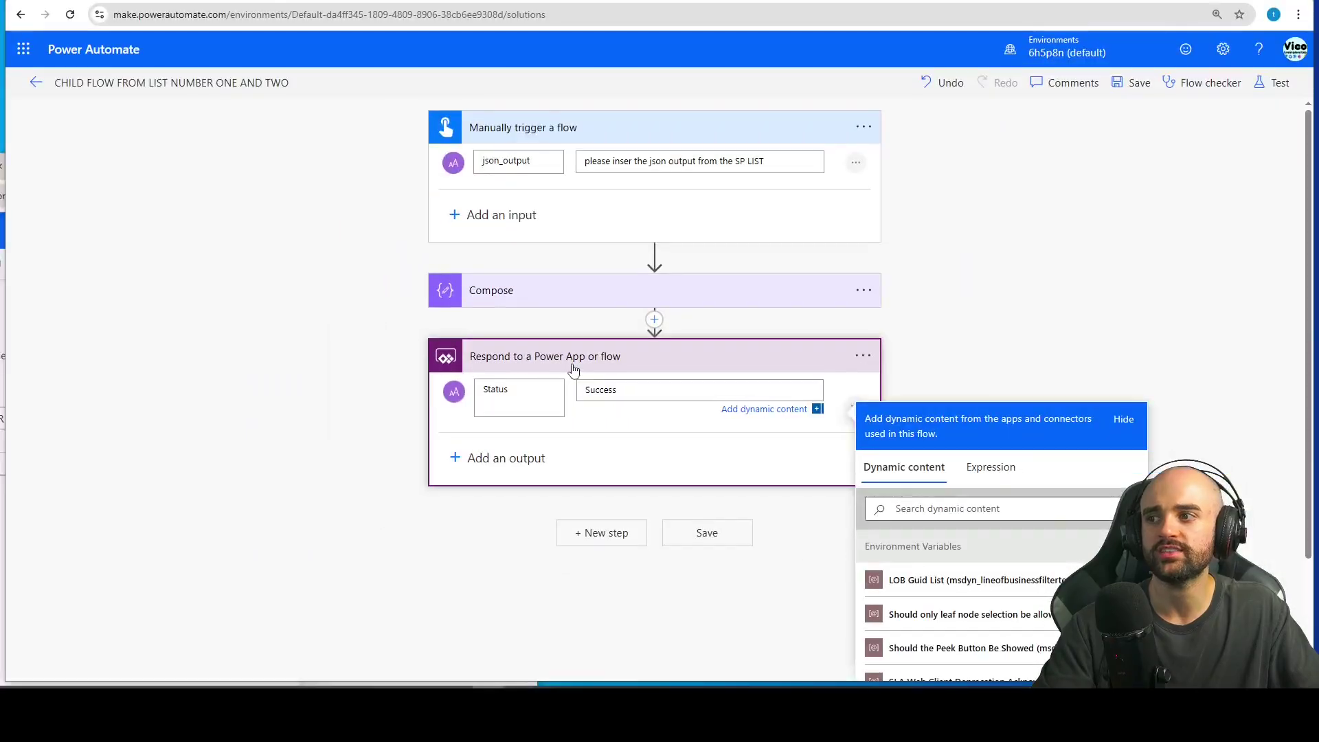
- Publish PARENT FLOW LIST NUMBER ONE and save the child flow
{"action": "key", "text": "alt+Tab"}
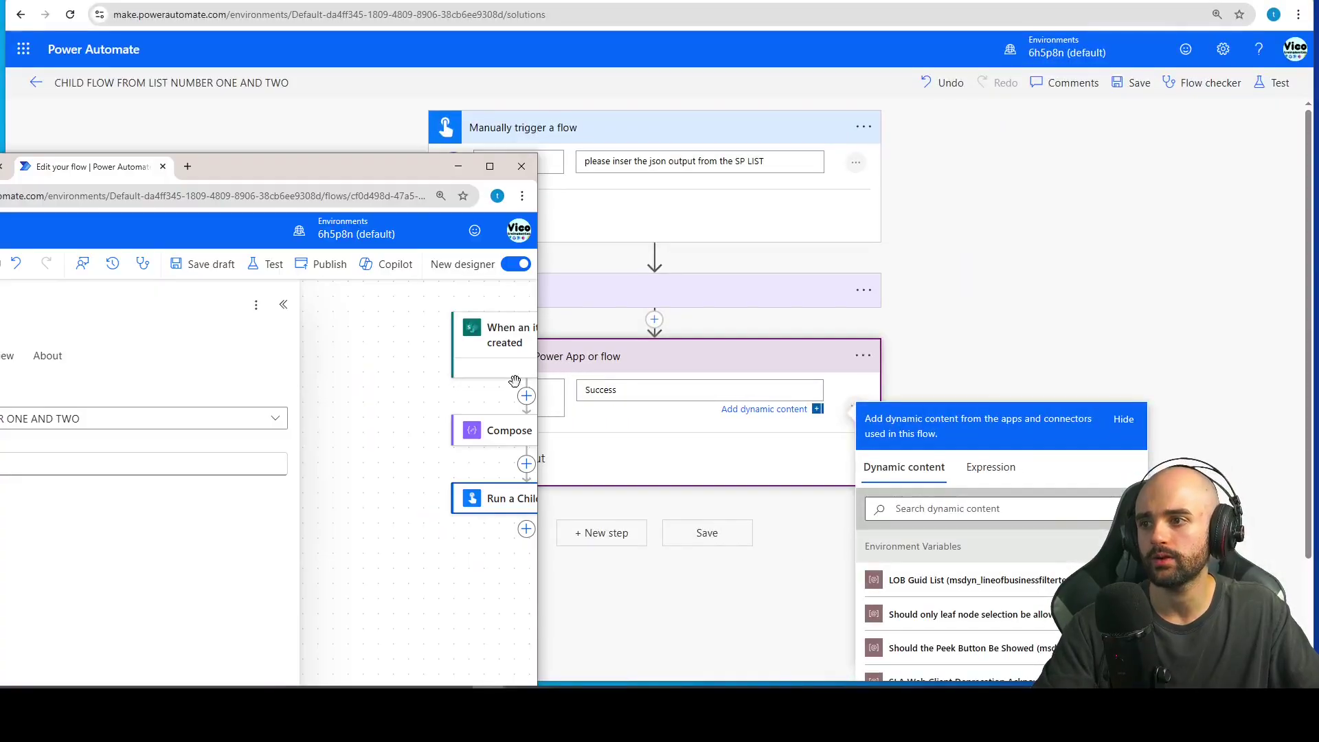
{"action": "double_click", "coordinate": [401, 171]}
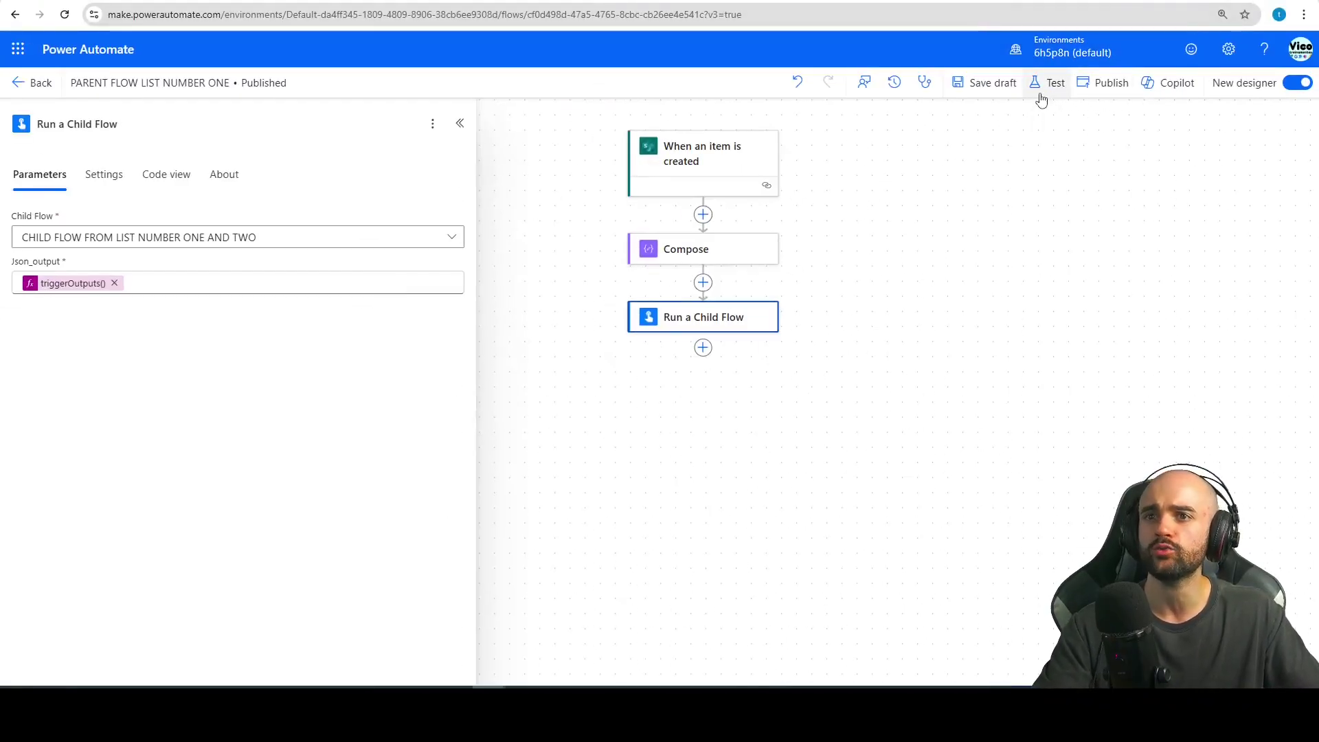
{"action": "left_click", "coordinate": [1113, 89]}
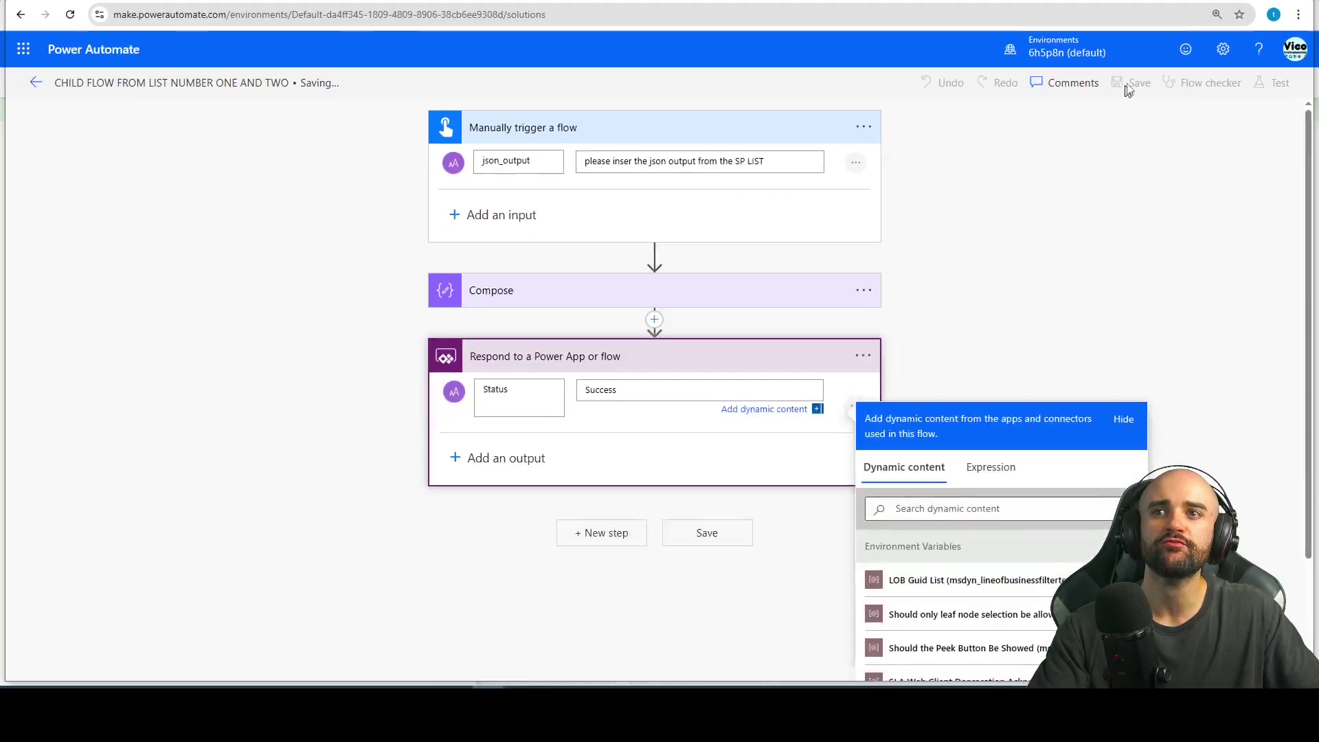
{"action": "left_click", "coordinate": [1128, 89]}
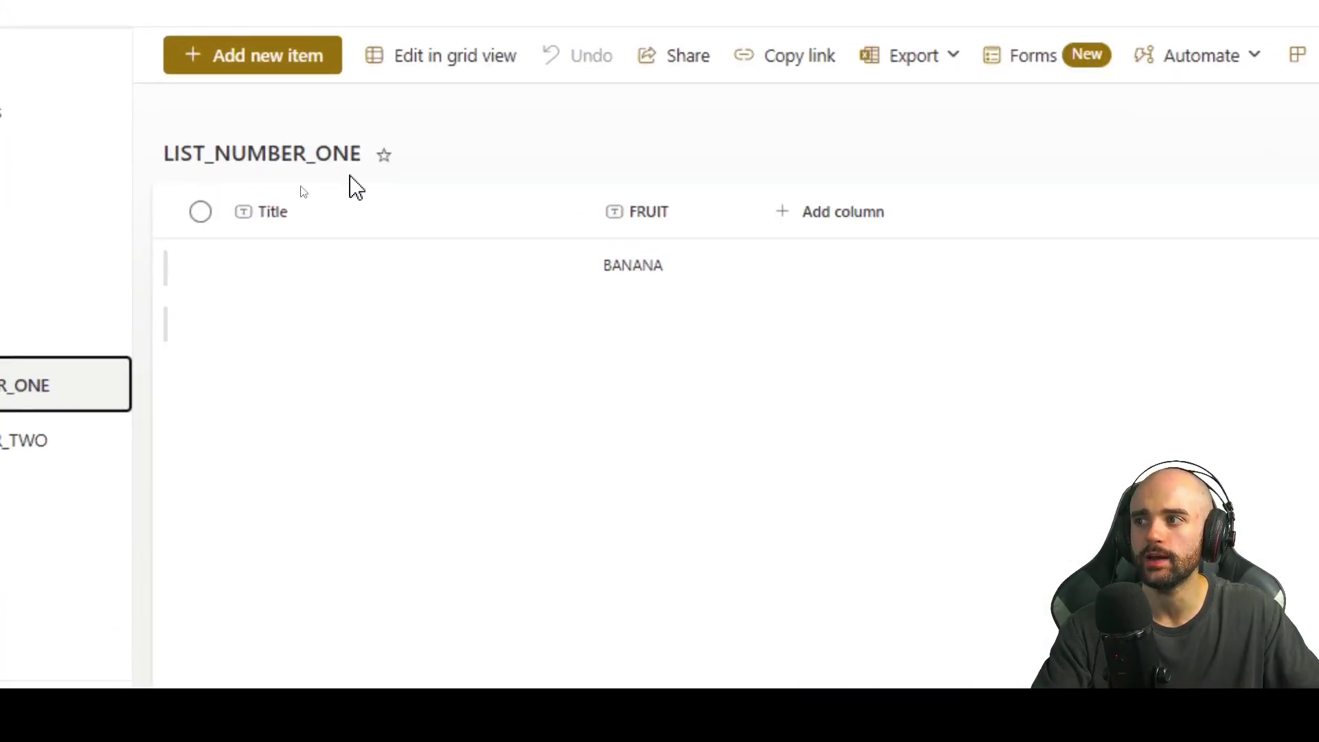
- Add a new item with FRUIT set to apple to the SharePoint list LIST_NUMBER_ONE
{"action": "left_click", "coordinate": [275, 69]}
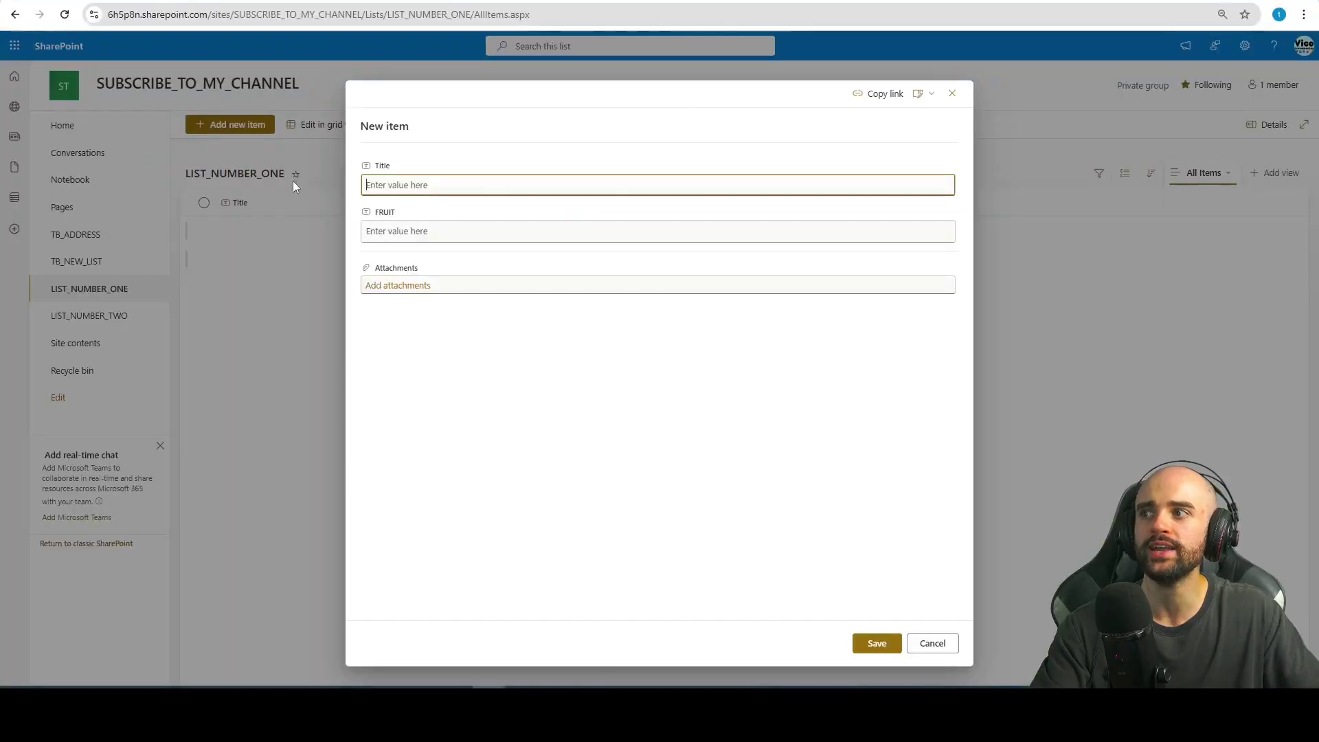
{"action": "left_click", "coordinate": [467, 231]}
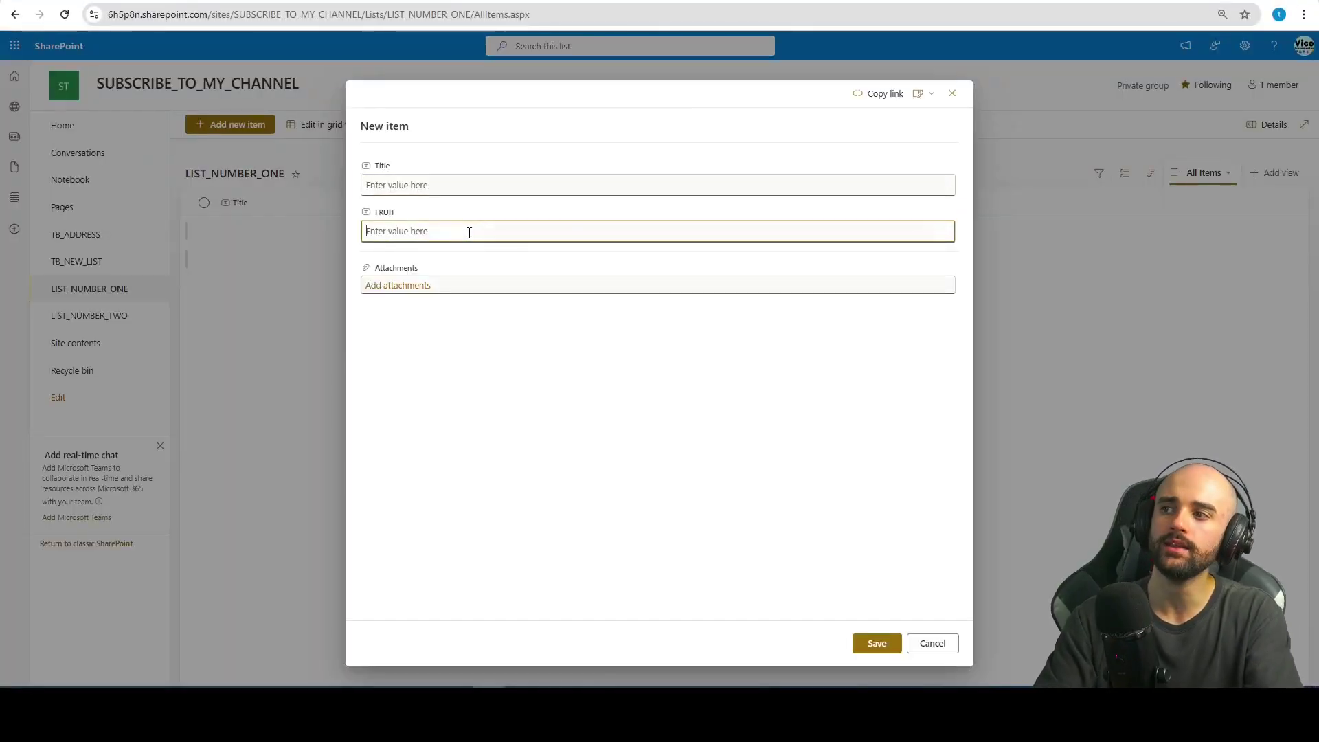
{"action": "left_click", "coordinate": [876, 643]}
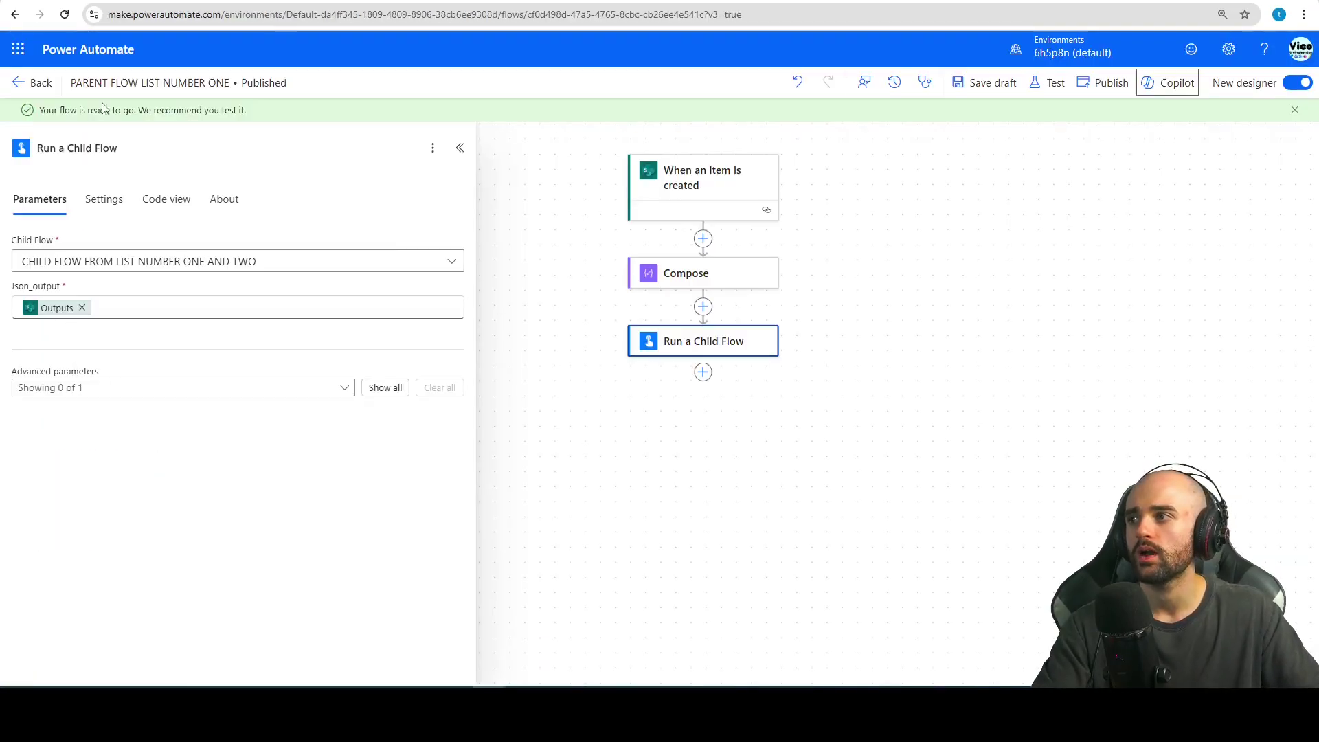
- Refresh the run histories of the child flow and PARENT FLOW LIST NUMBER ONE, and open the parent flow's latest run
{"action": "left_click", "coordinate": [31, 81]}
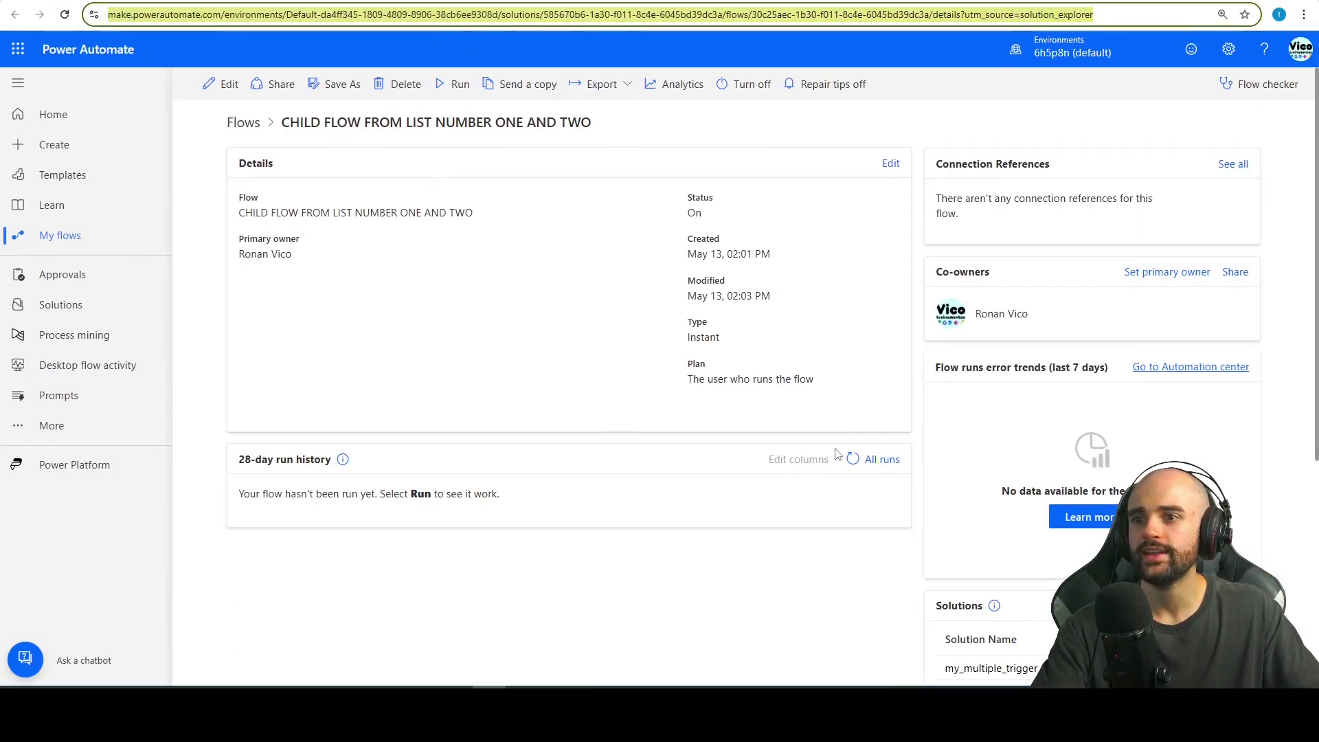
{"action": "left_click", "coordinate": [852, 459]}
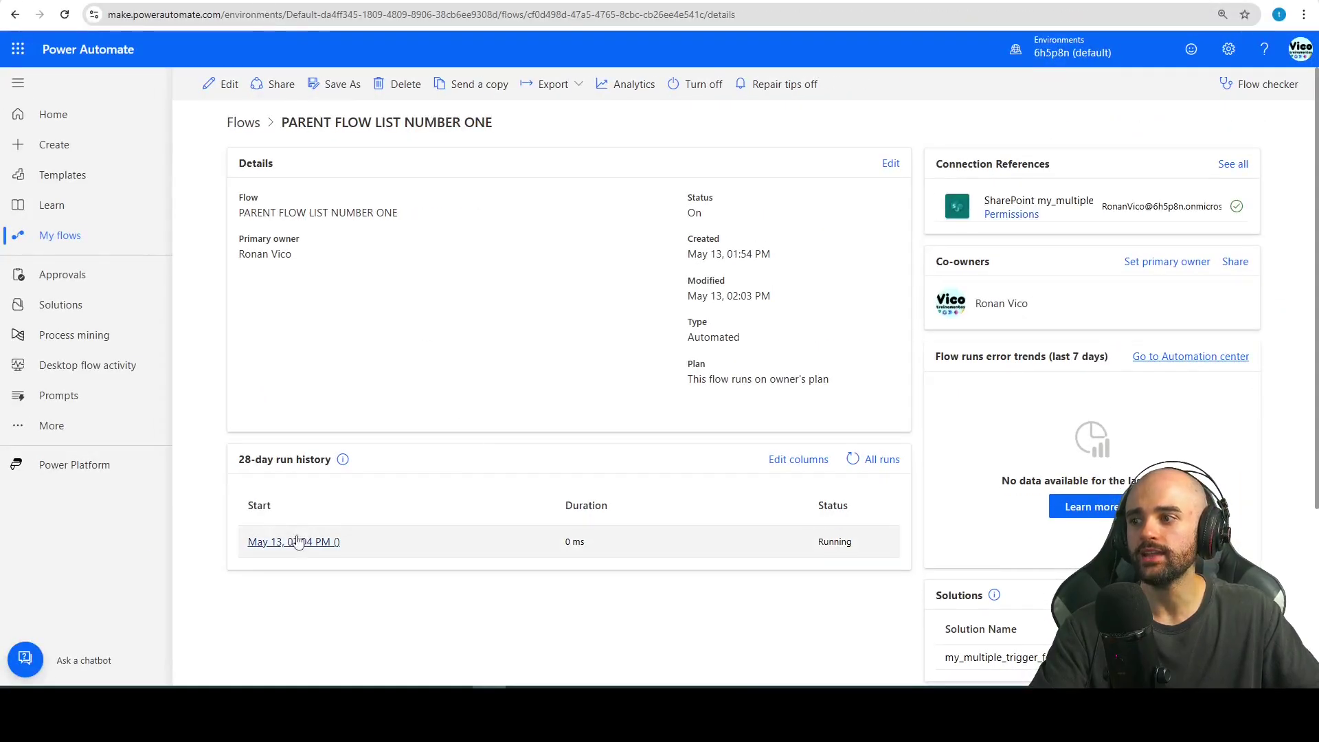
{"action": "left_click", "coordinate": [851, 458]}
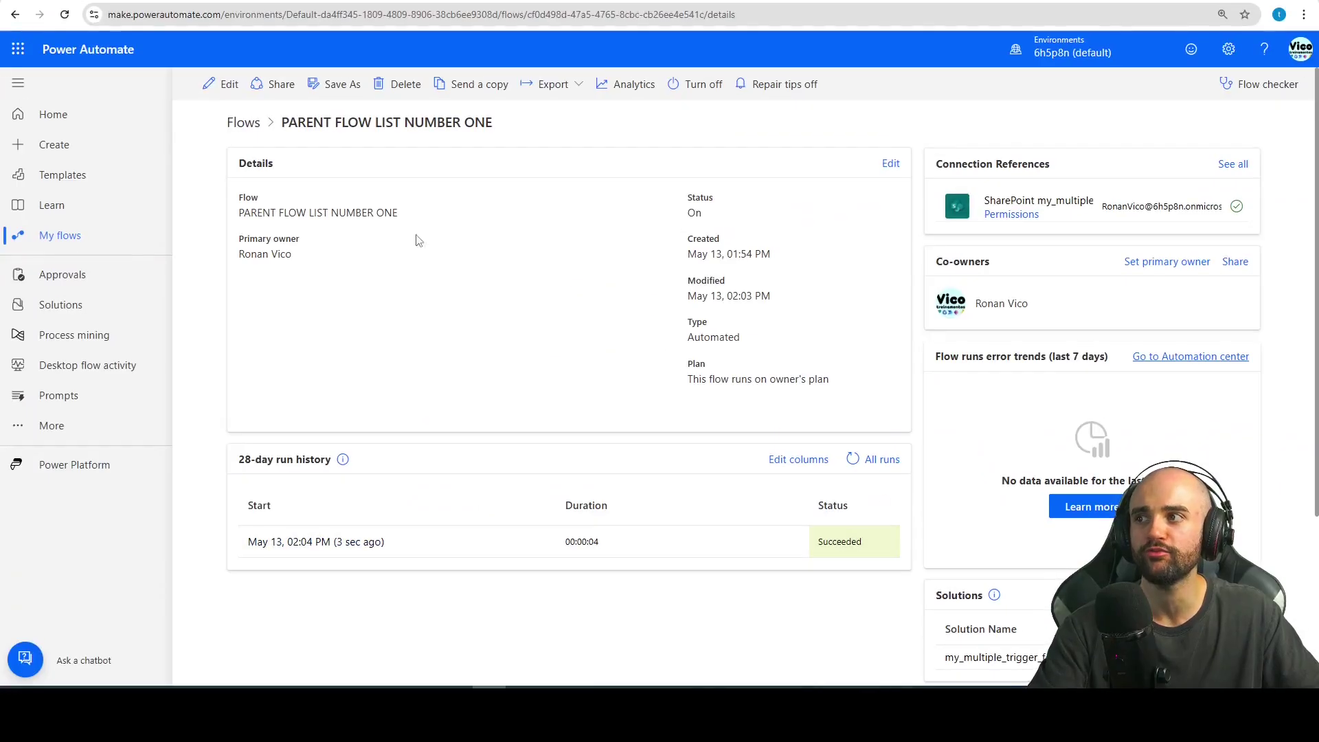
{"action": "left_click", "coordinate": [323, 542]}
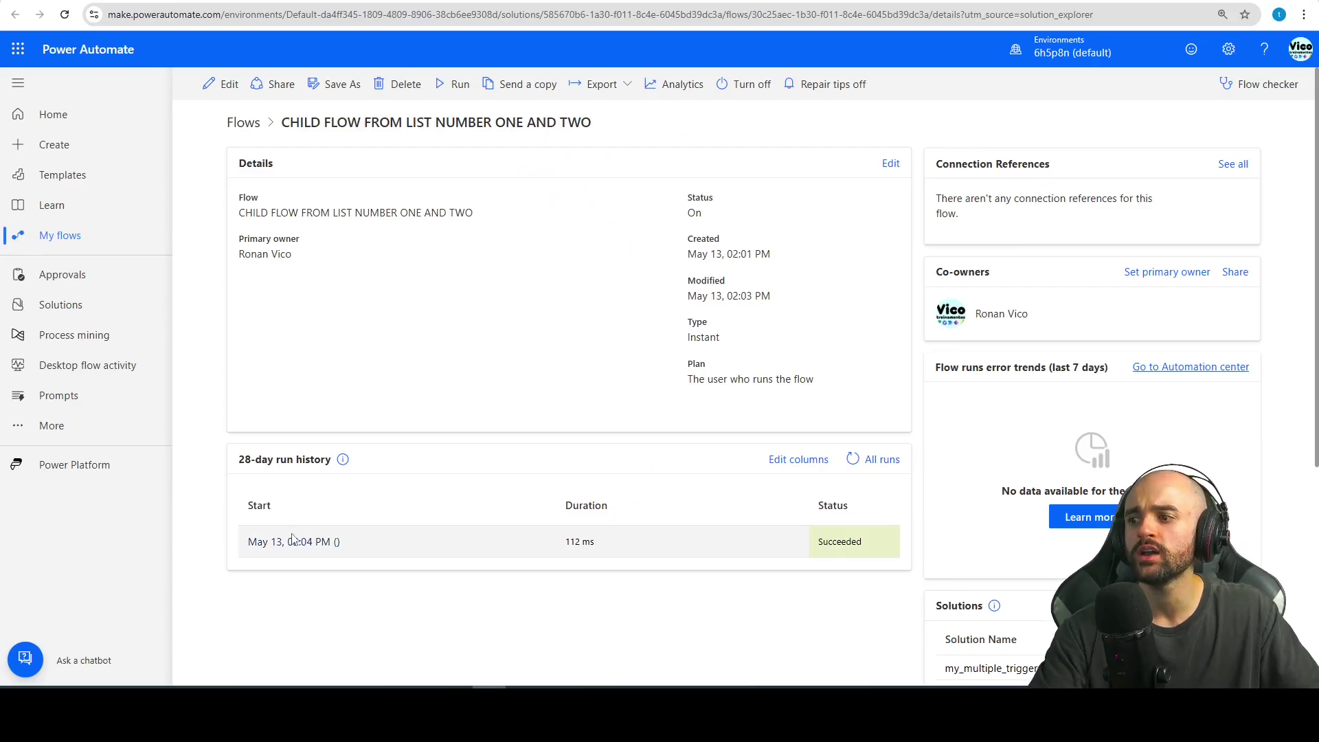
- Open the child flow's latest run and examine the raw outputs of its Compose action for the SharePoint item data
{"action": "left_click", "coordinate": [296, 540]}
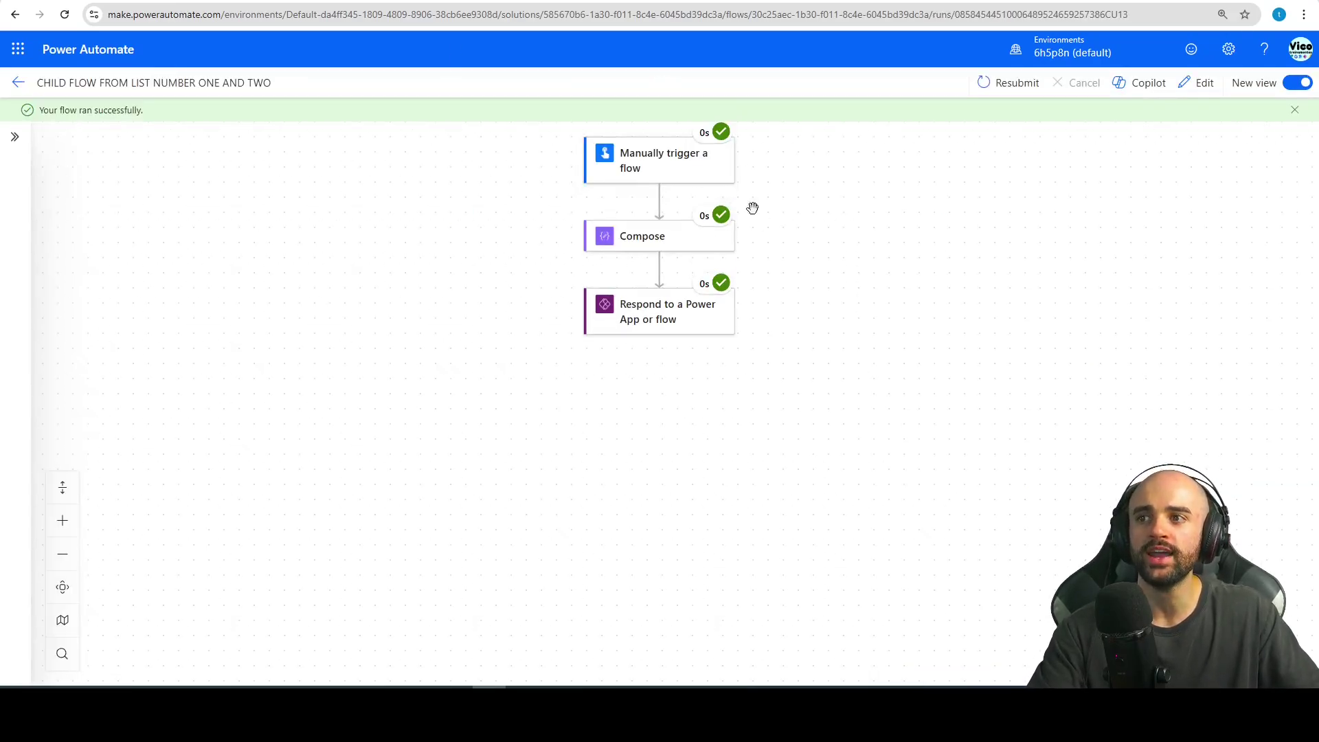
{"action": "left_click", "coordinate": [674, 237]}
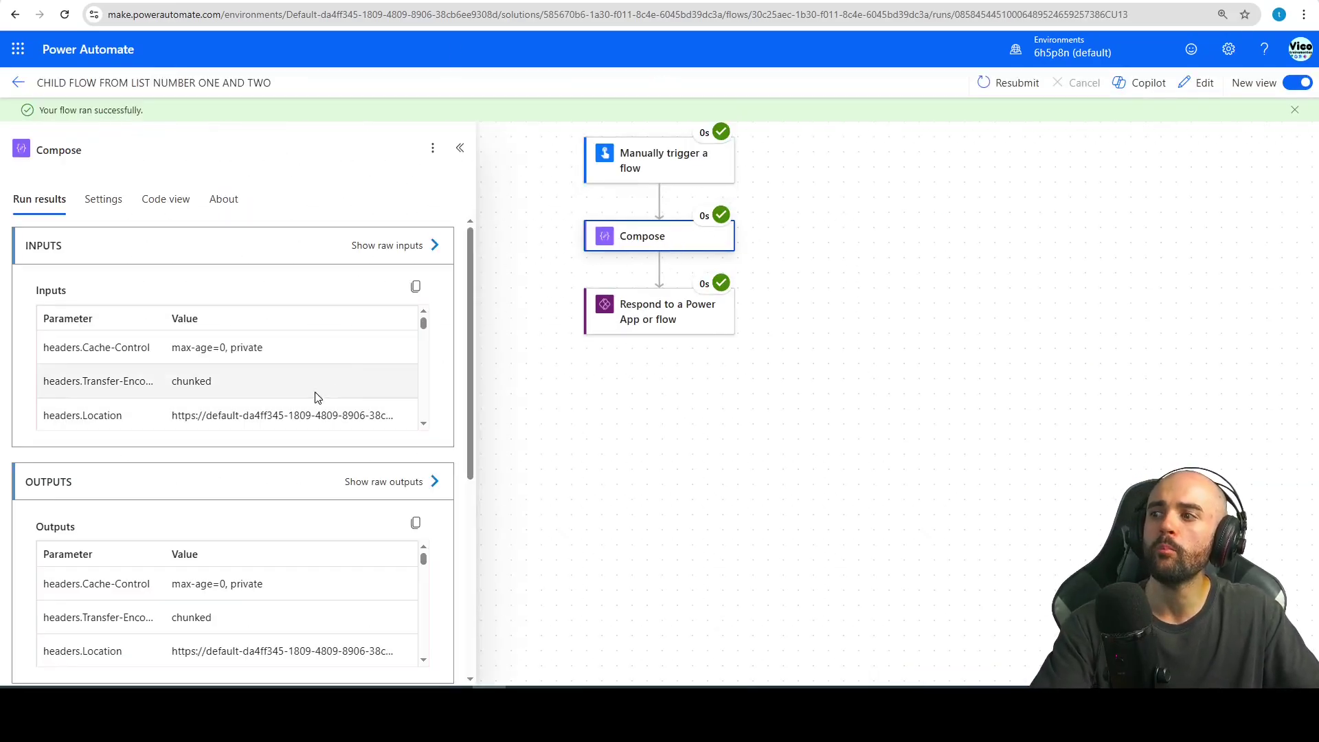
{"action": "left_click", "coordinate": [384, 482]}
{"action": "scroll", "coordinate": [1079, 378], "scroll_direction": "down", "scroll_amount": 15}
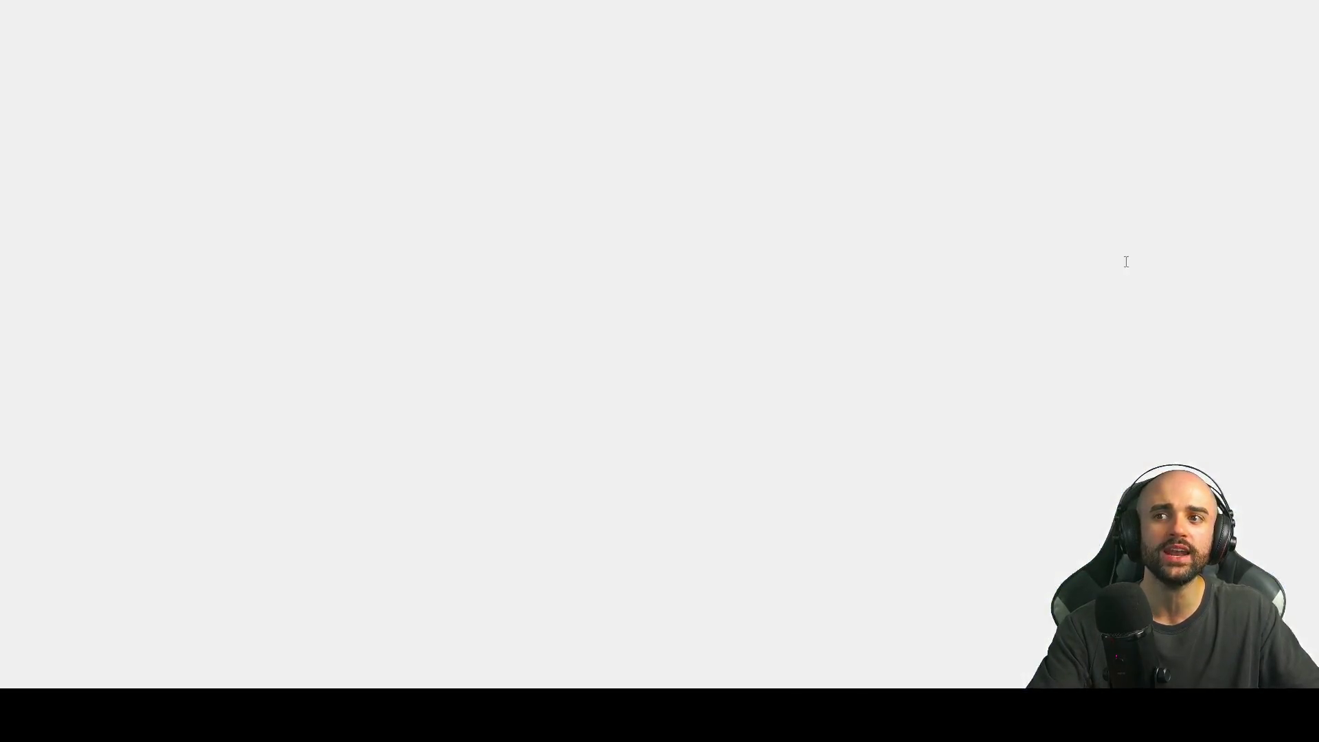
{"action": "scroll", "coordinate": [1062, 279], "scroll_direction": "up", "scroll_amount": 4}
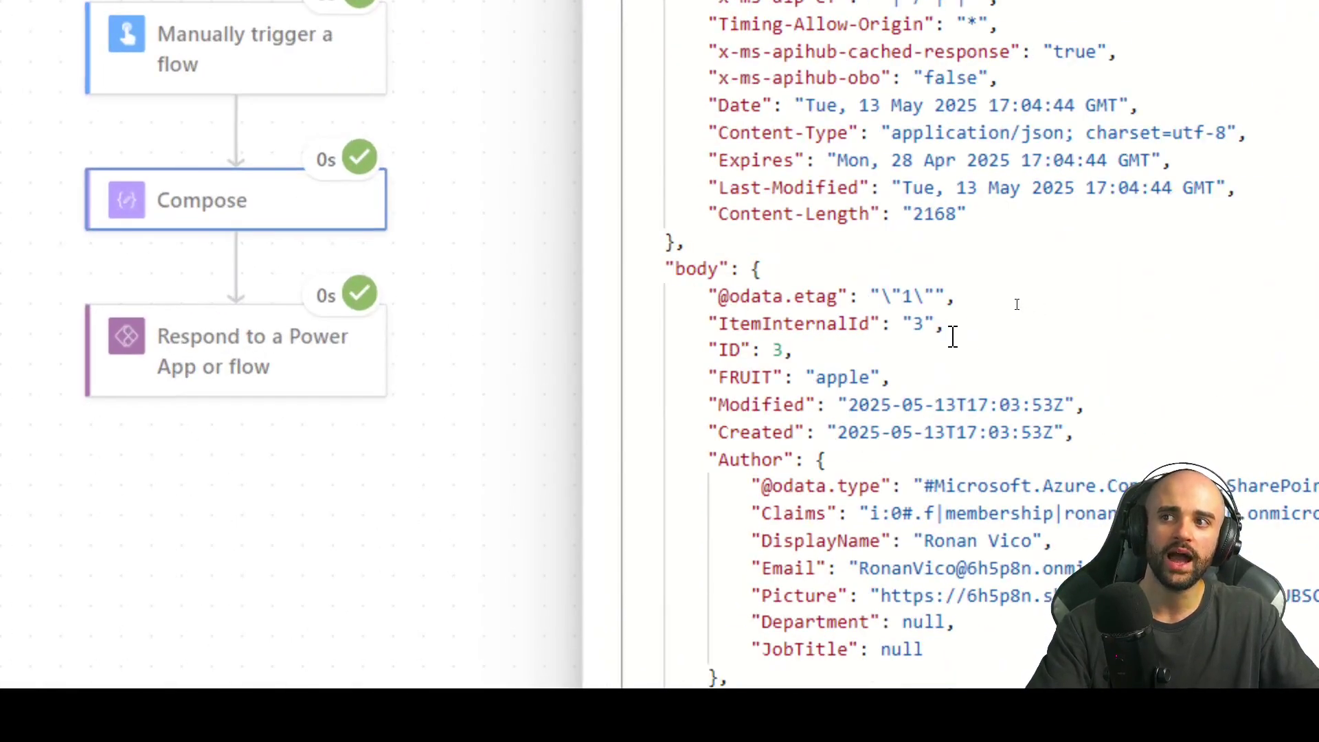
{"action": "scroll", "coordinate": [1017, 305], "scroll_direction": "down", "scroll_amount": 4}
{"action": "scroll", "coordinate": [950, 336], "scroll_direction": "up", "scroll_amount": 4}
{"action": "scroll", "coordinate": [923, 389], "scroll_direction": "down", "scroll_amount": 4}
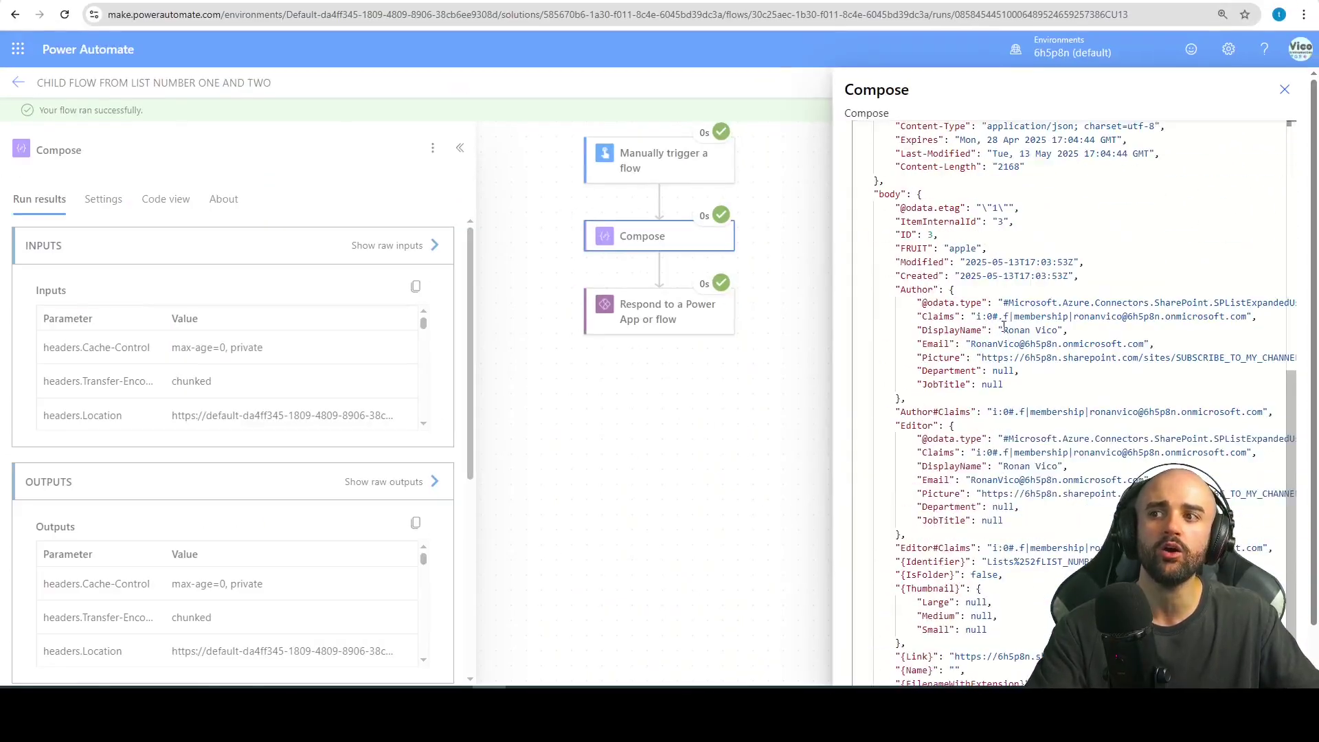
{"action": "left_click", "coordinate": [827, 273]}
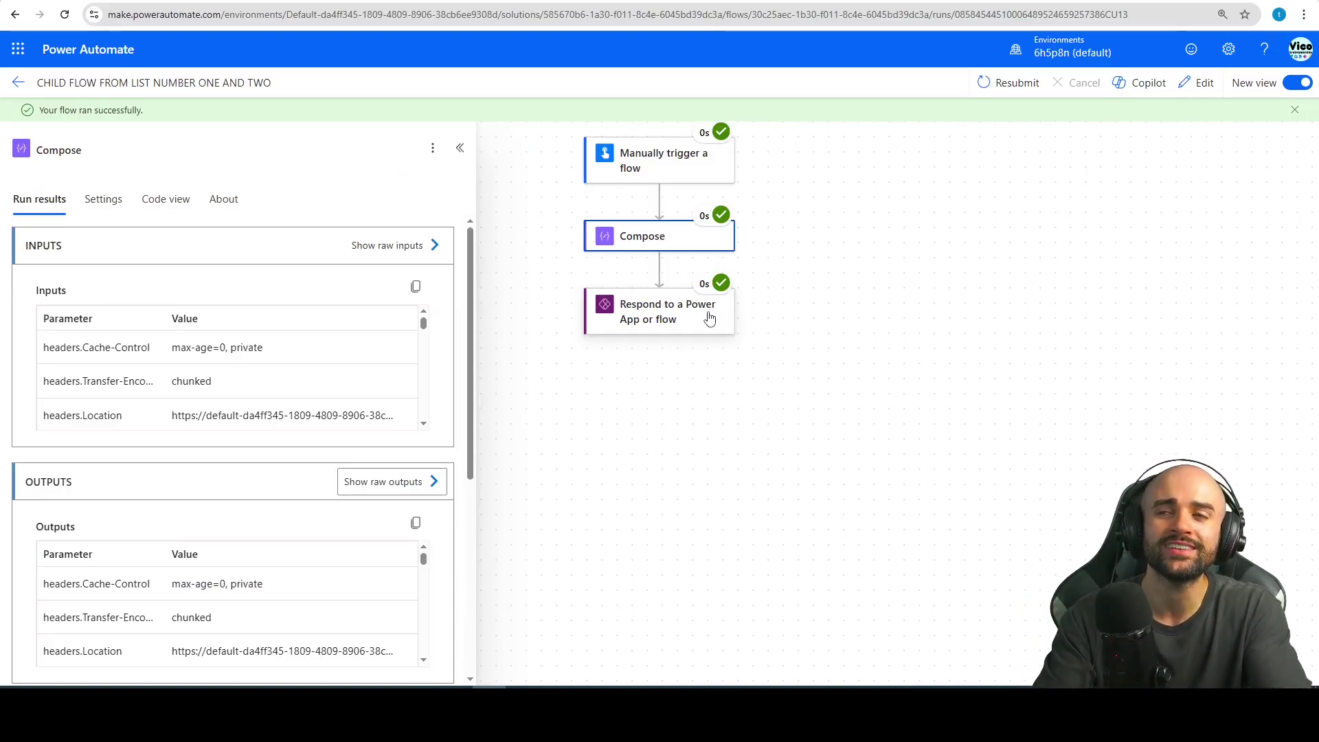
- Open PARENT FLOW LIST NUMBER TWO from the my_multiple_trigger_for_the_same_flow solution for editing
{"action": "key", "text": "alt+Left"}
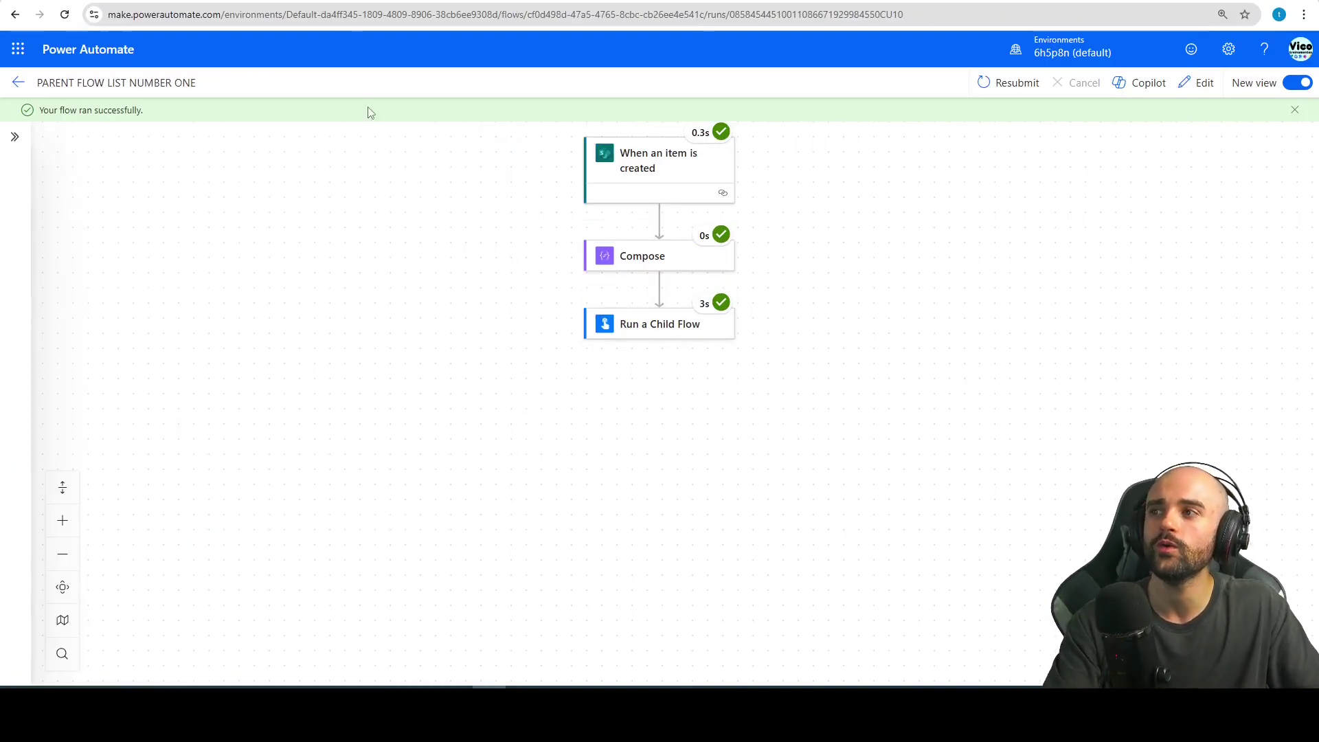
{"action": "left_click", "coordinate": [18, 82]}
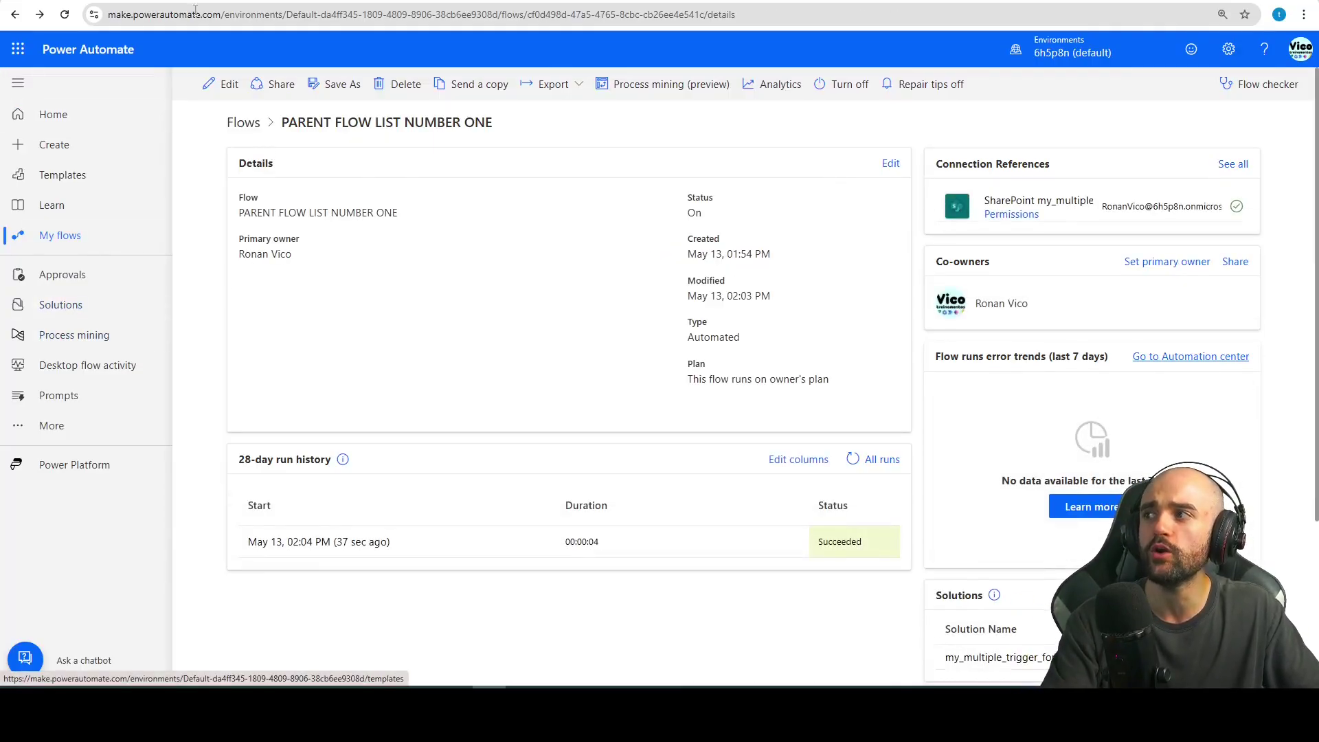
{"action": "left_click", "coordinate": [83, 305]}
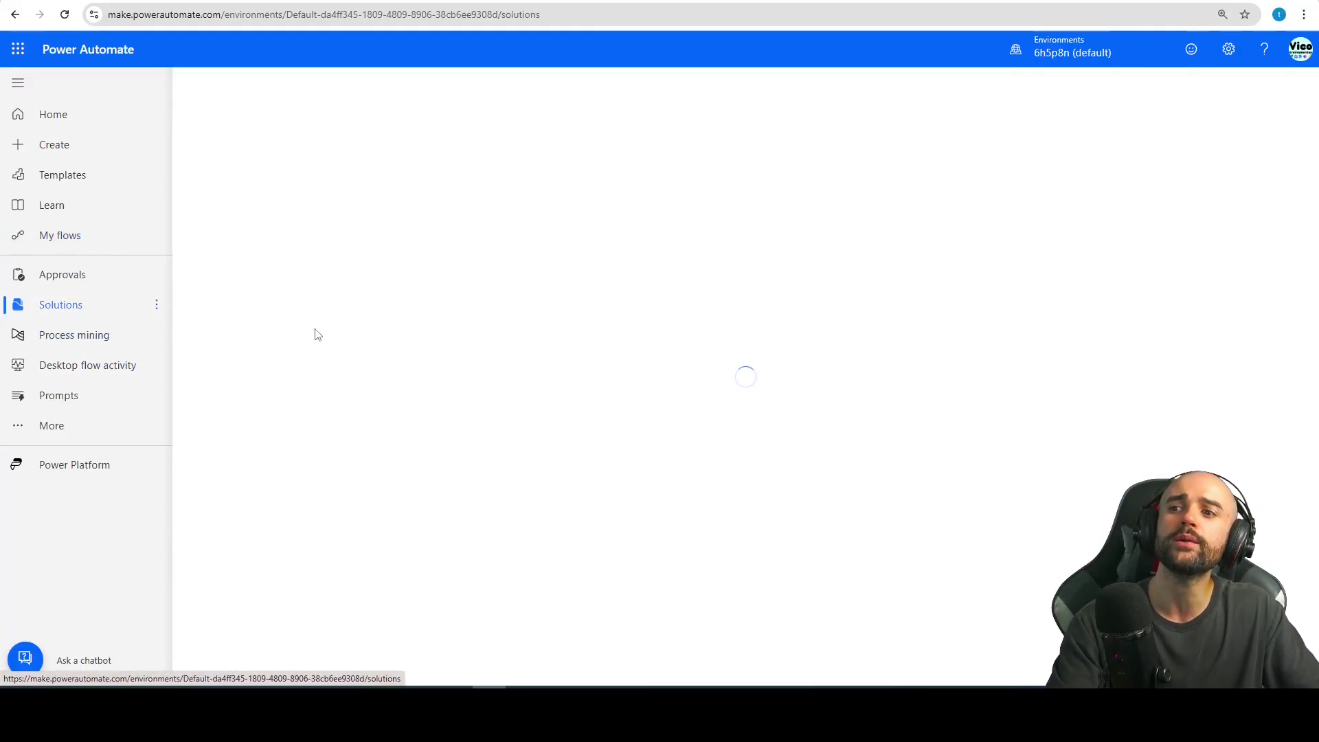
{"action": "left_click", "coordinate": [310, 269]}
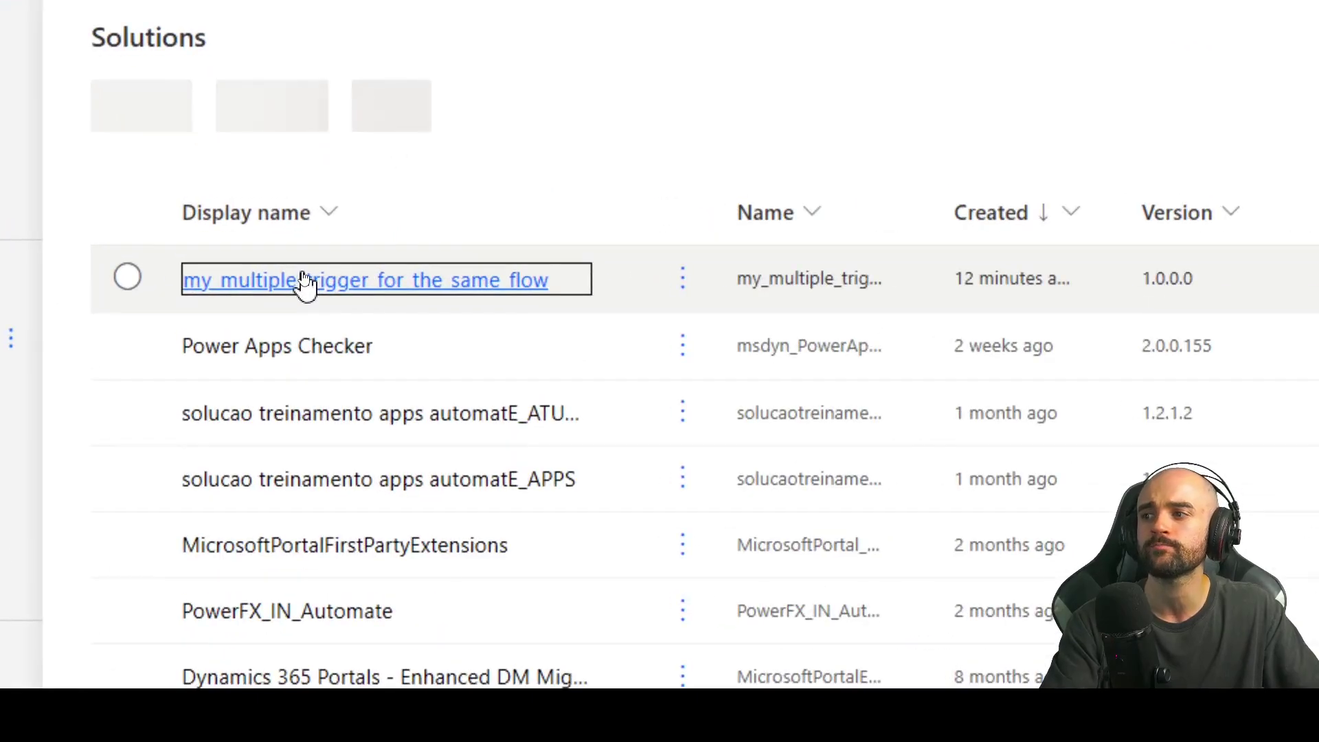
{"action": "left_click", "coordinate": [269, 290]}
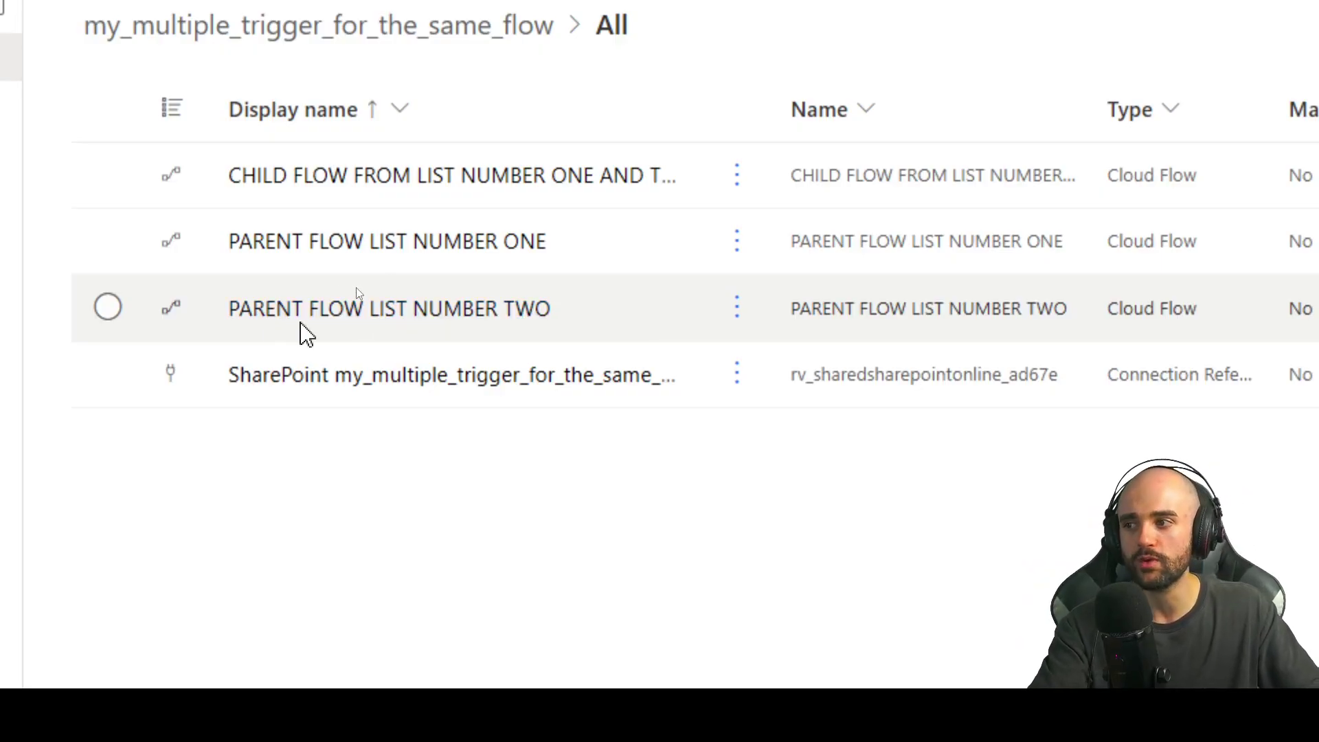
{"action": "left_click", "coordinate": [378, 322]}
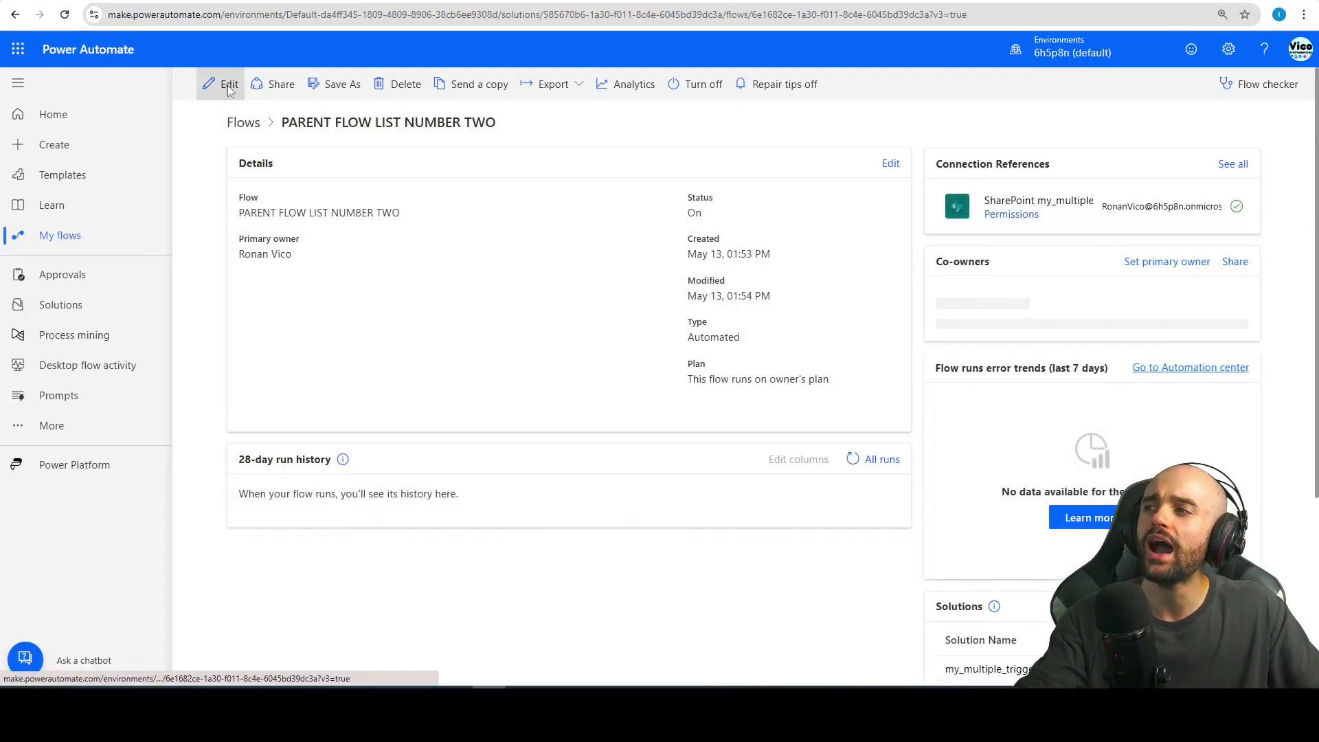
{"action": "left_click", "coordinate": [223, 84]}
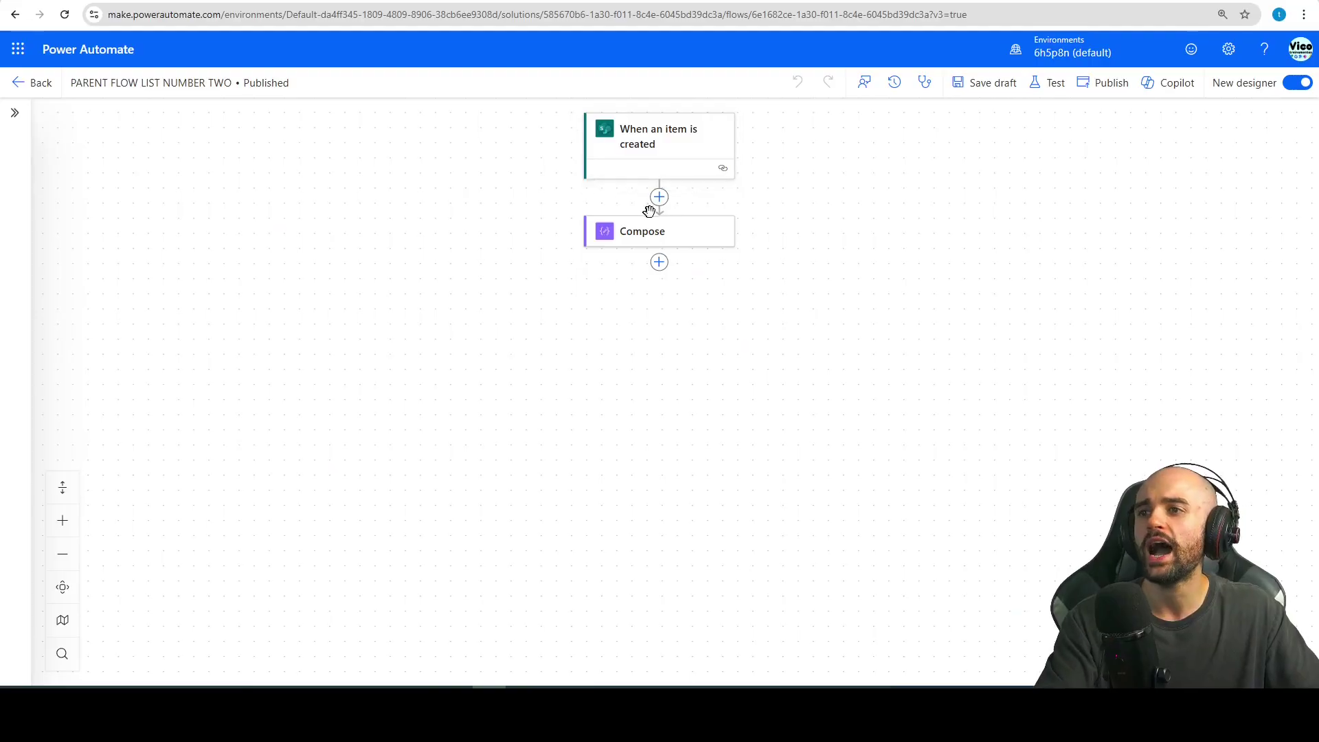
- Add a Run a Child Flow action after Compose and choose CHILD FLOW FROM LIST NUMBER ONE AND TWO as its child flow
{"action": "left_click", "coordinate": [659, 261]}
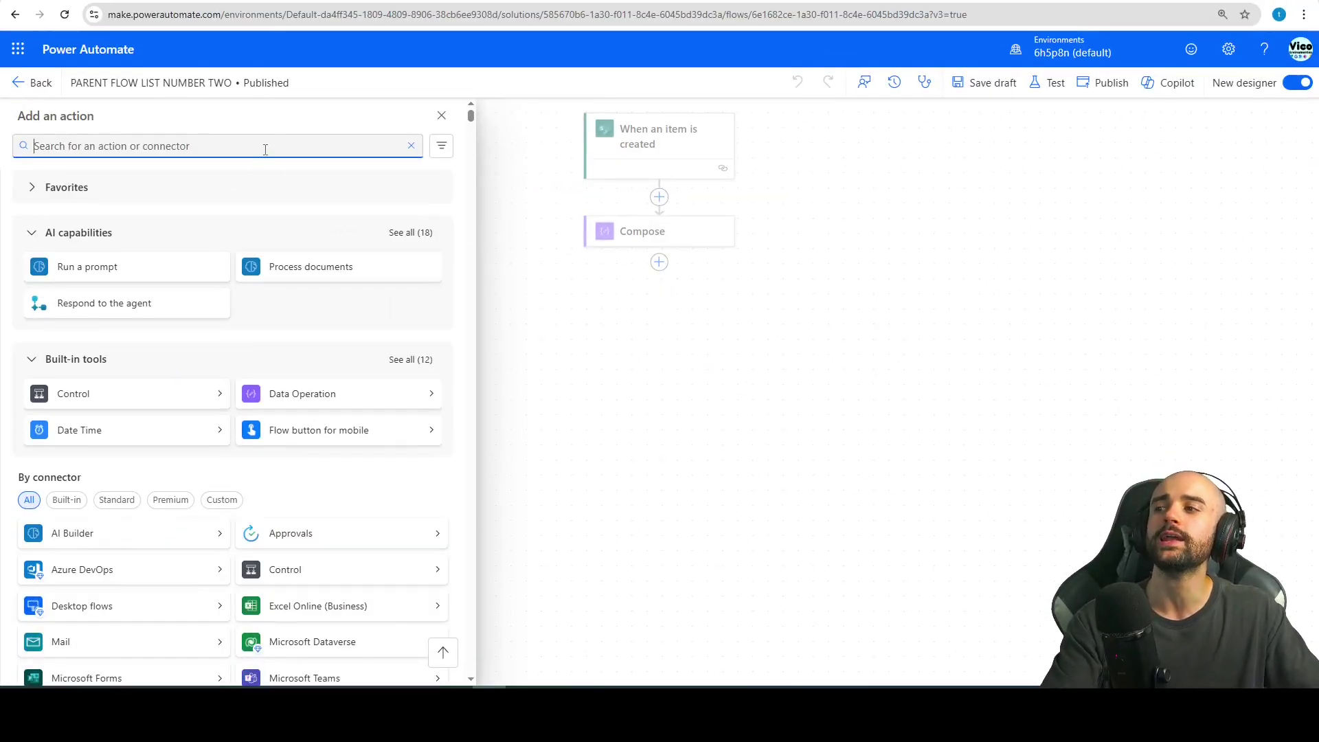
{"action": "type", "text": "child"}
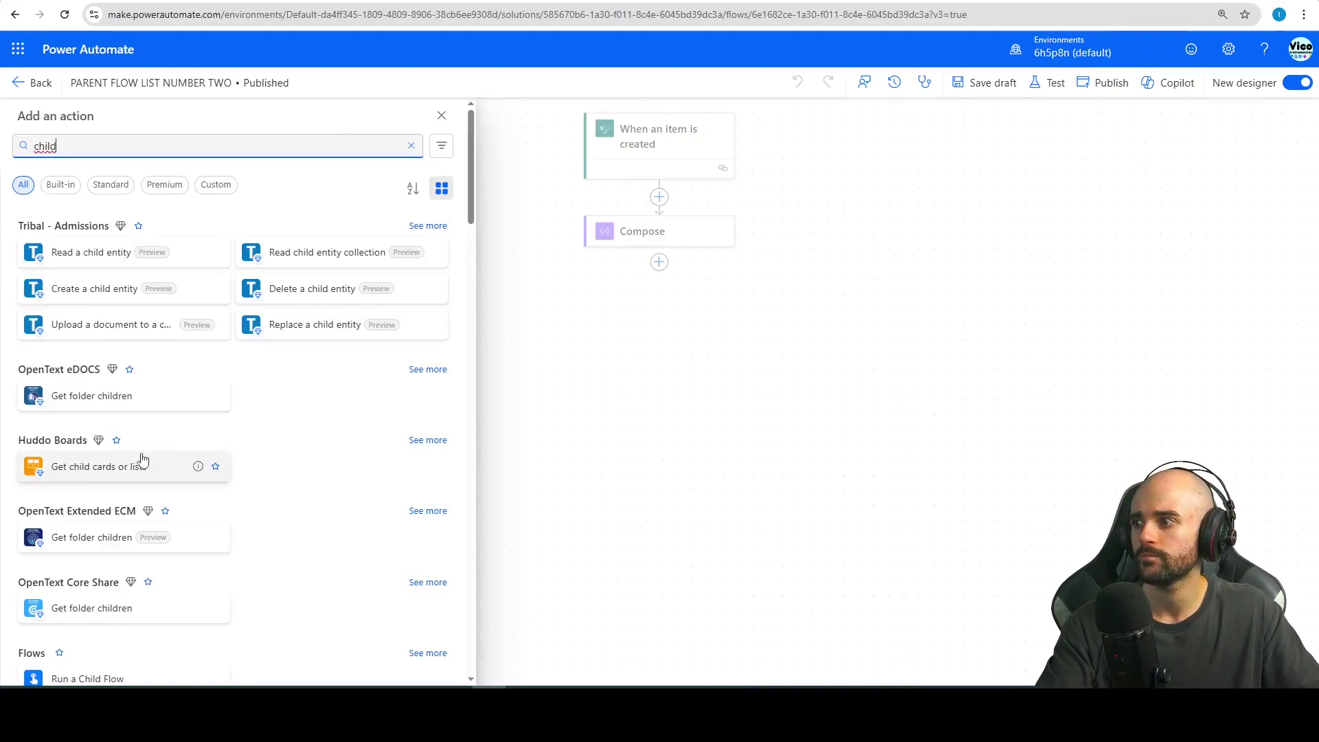
{"action": "scroll", "coordinate": [141, 462], "scroll_direction": "down", "scroll_amount": 5}
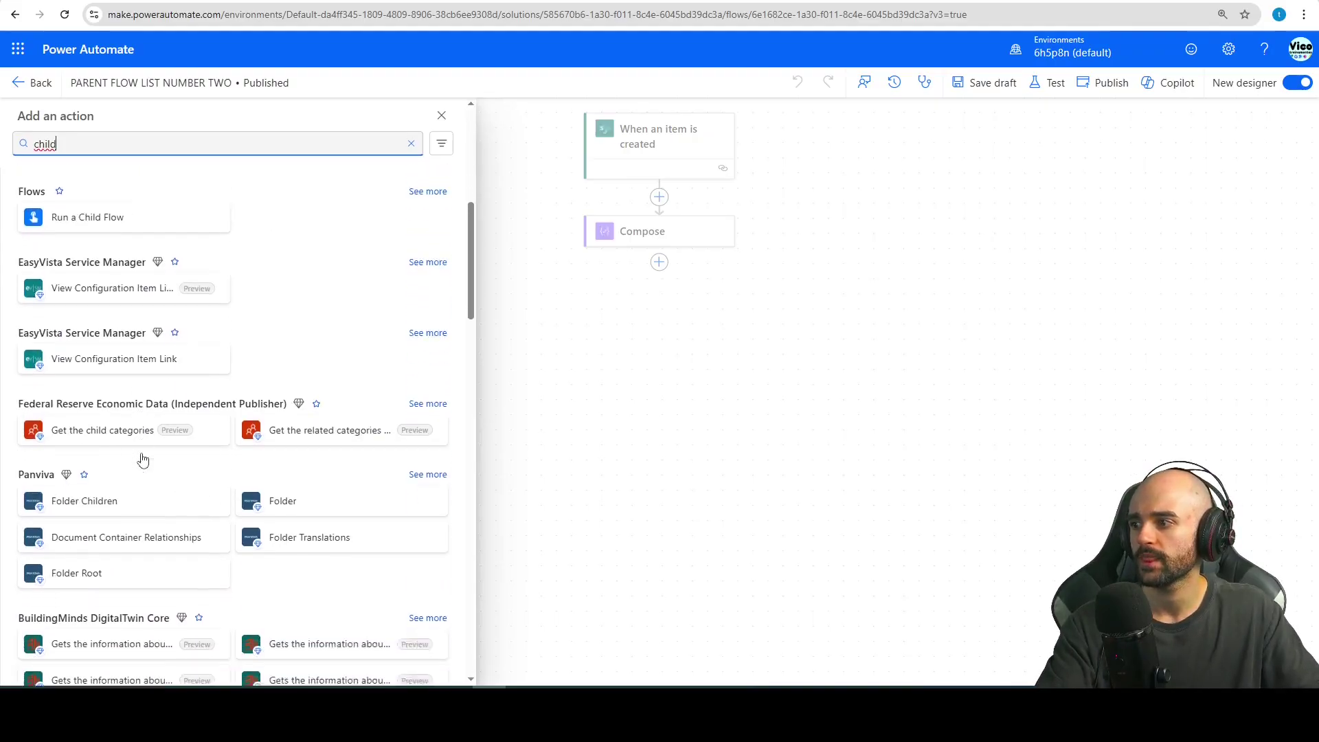
{"action": "scroll", "coordinate": [140, 447], "scroll_direction": "up", "scroll_amount": 1}
{"action": "left_click", "coordinate": [99, 344]}
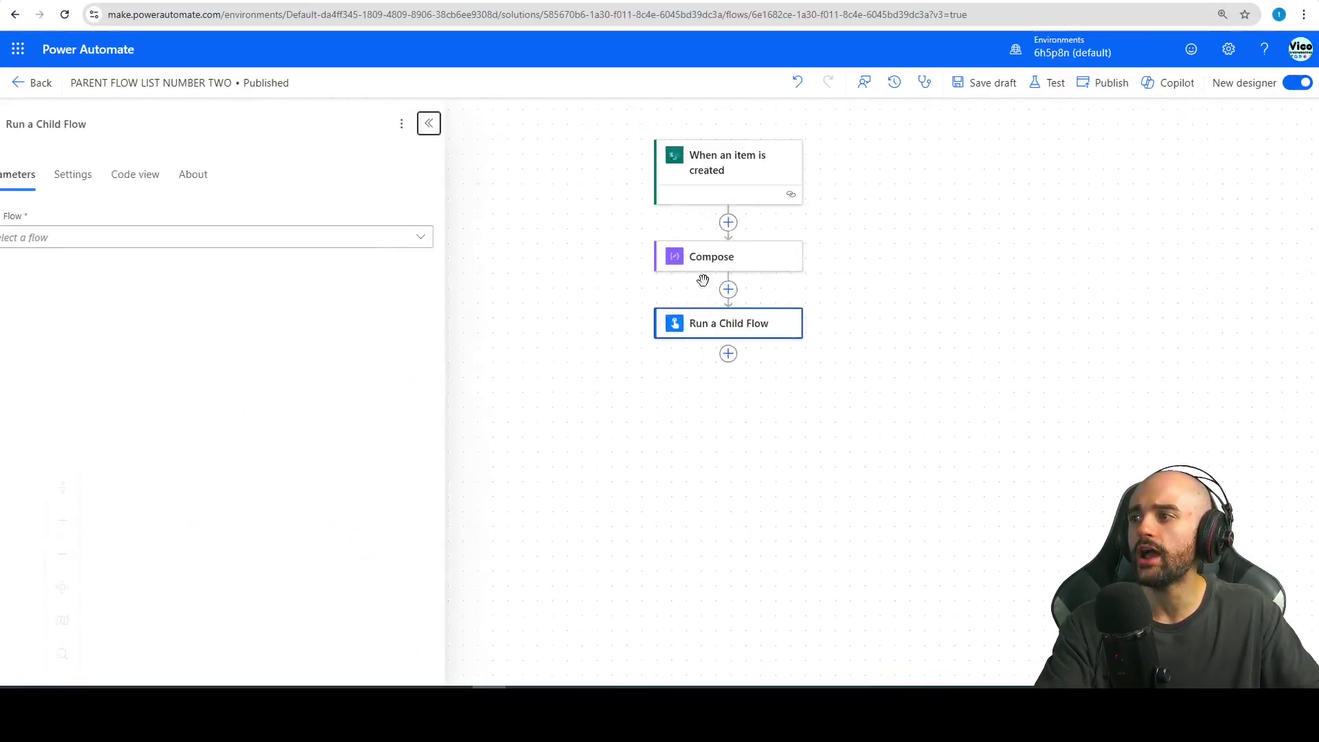
{"action": "left_click", "coordinate": [89, 289]}
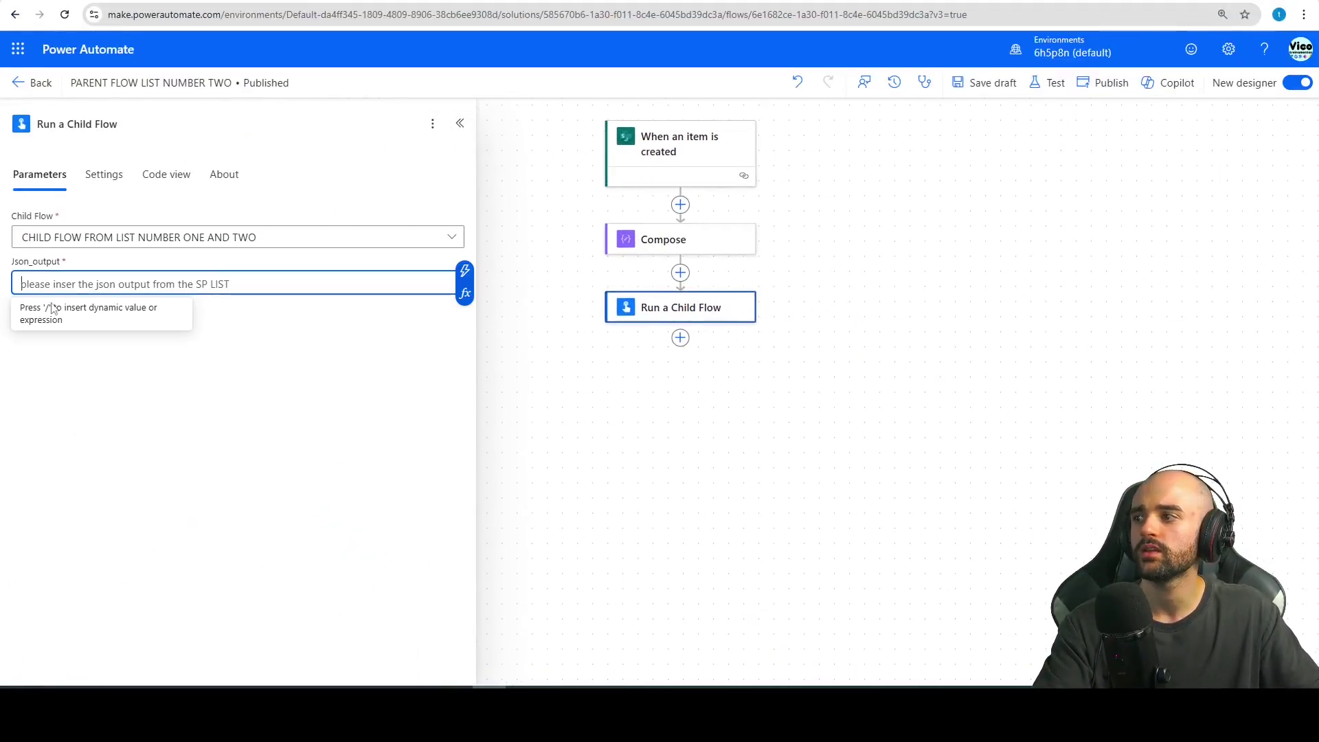
- Set the child flow's Json_output input to the expression triggerOutputs() and publish PARENT FLOW LIST NUMBER TWO
{"action": "left_click", "coordinate": [465, 270]}
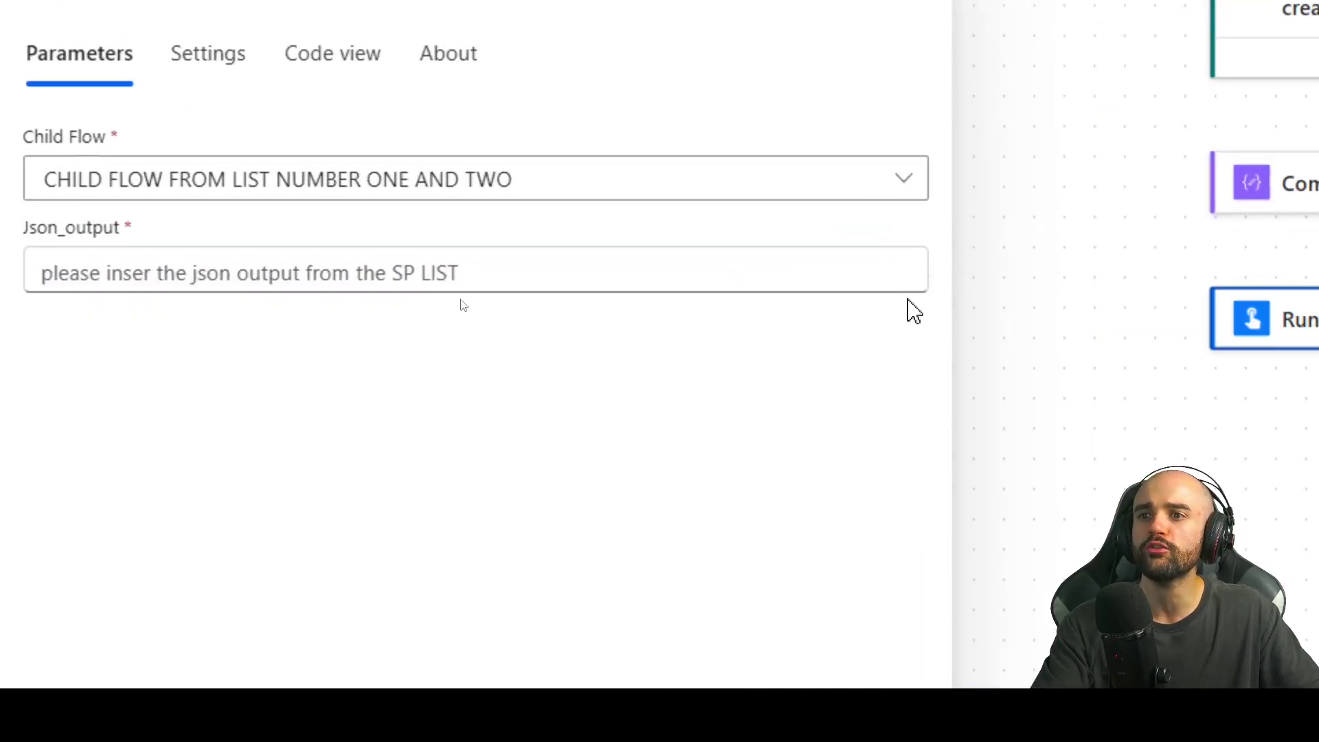
{"action": "left_click", "coordinate": [931, 292]}
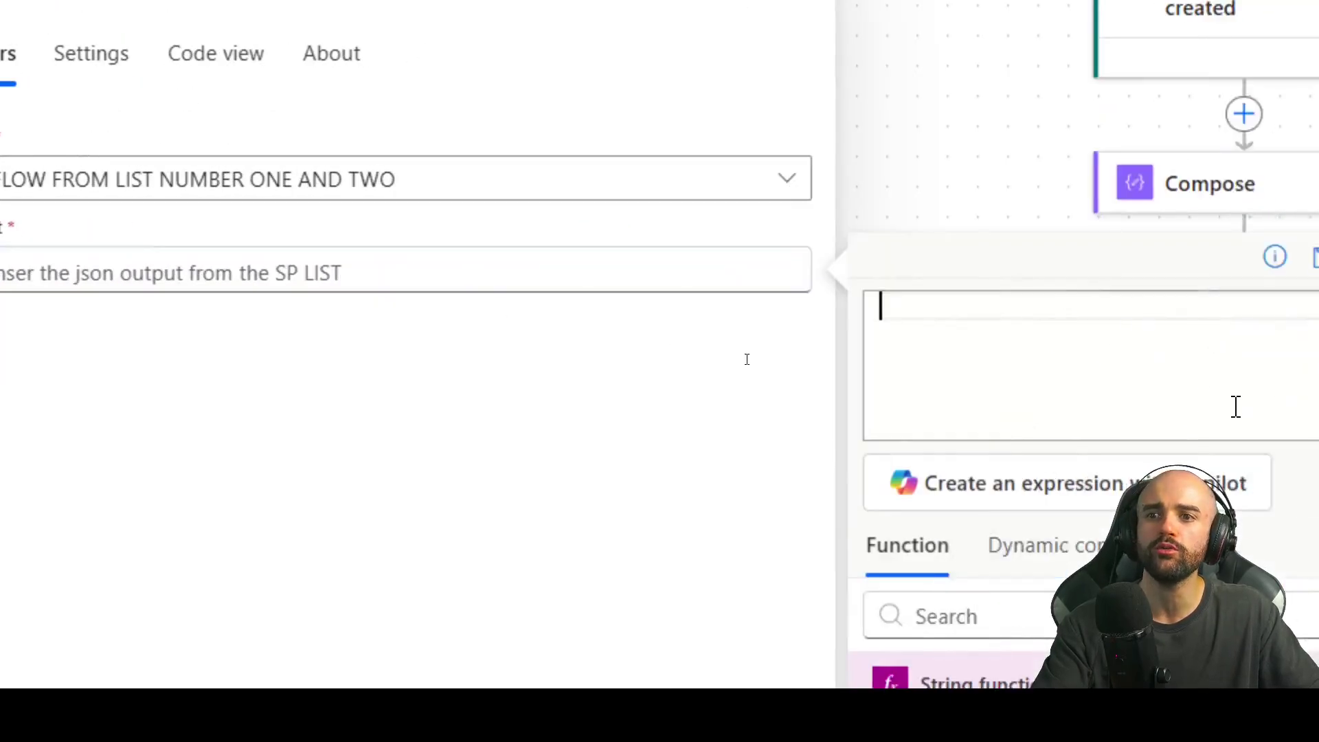
{"action": "type", "text": "trigg"}
{"action": "key", "text": "Return"}
{"action": "key", "text": "BackSpace"}
{"action": "type", "text": "F"}
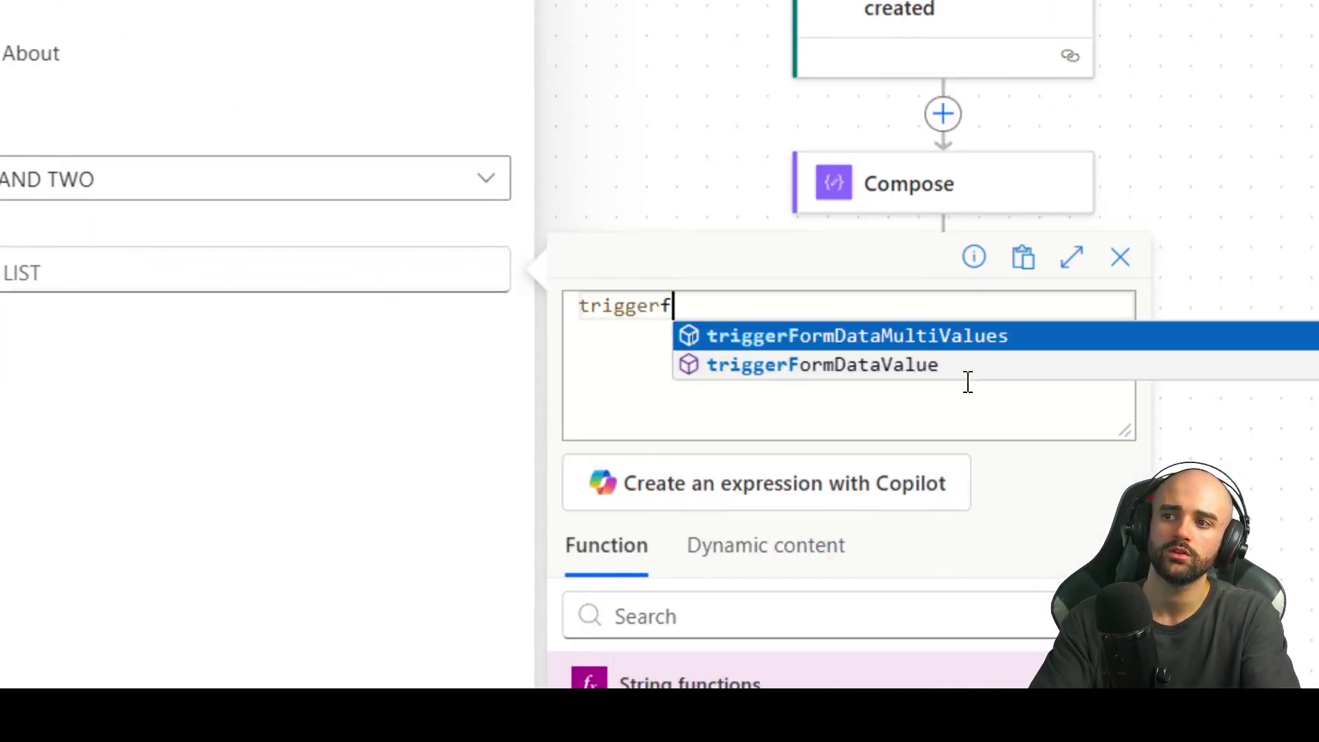
{"action": "key", "text": "BackSpace"}
{"action": "type", "text": "Out"}
{"action": "left_click", "coordinate": [950, 329]}
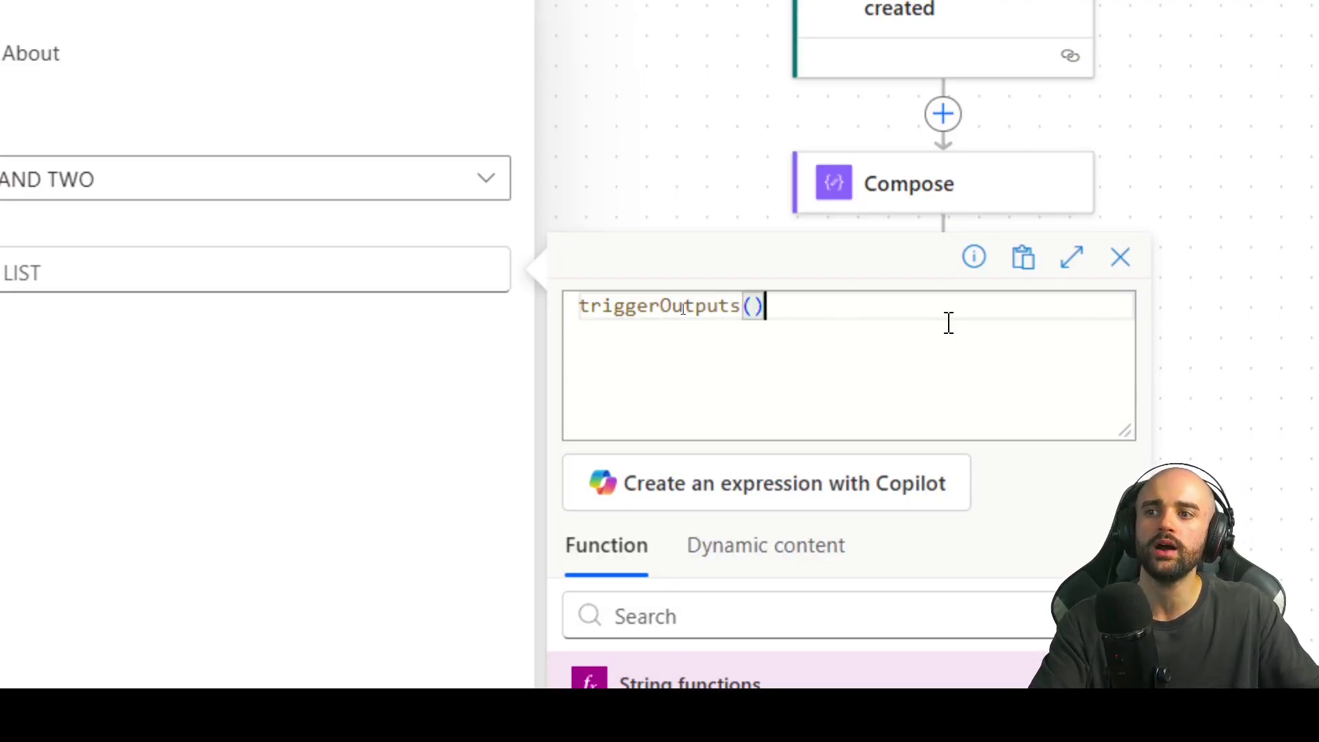
{"action": "left_click", "coordinate": [535, 665]}
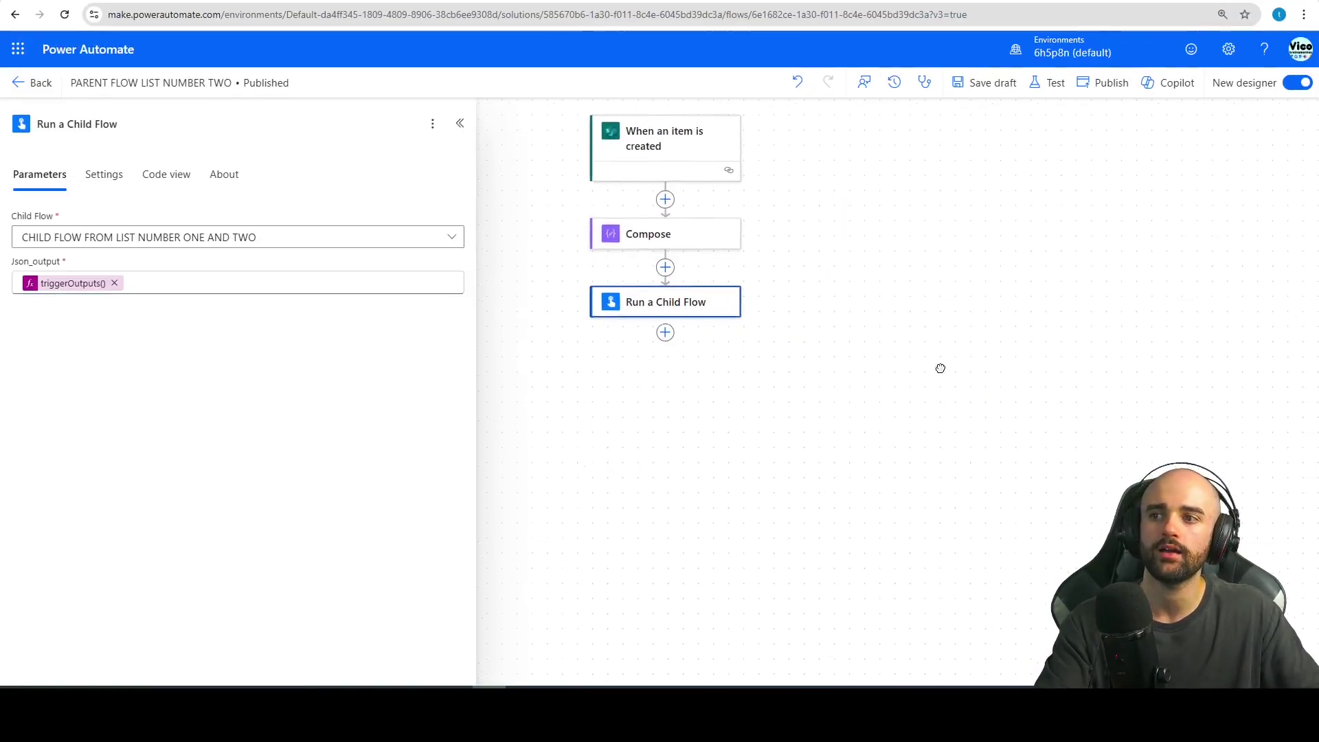
{"action": "left_click", "coordinate": [1103, 83]}
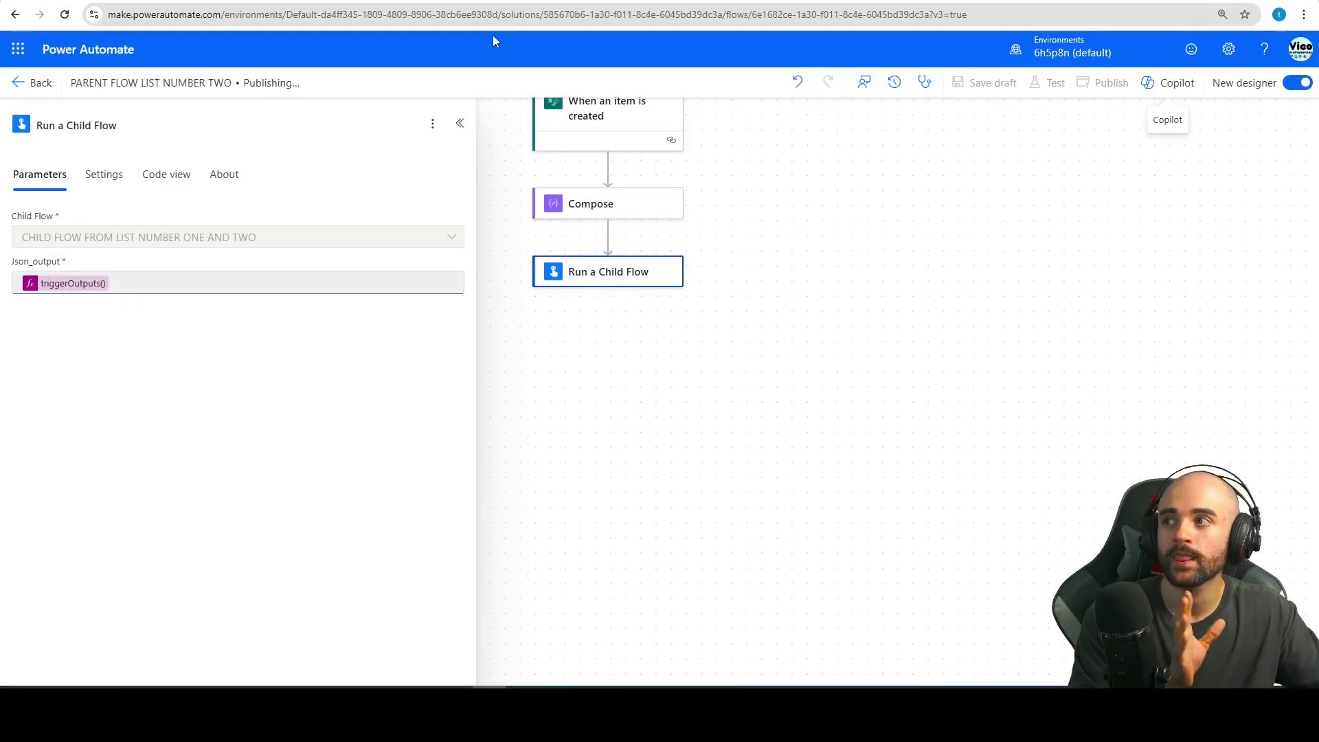
- Add a new item with FRUIT set to banana to the SharePoint list LIST_NUMBER_TWO
{"action": "key", "text": "ctrl+Tab"}
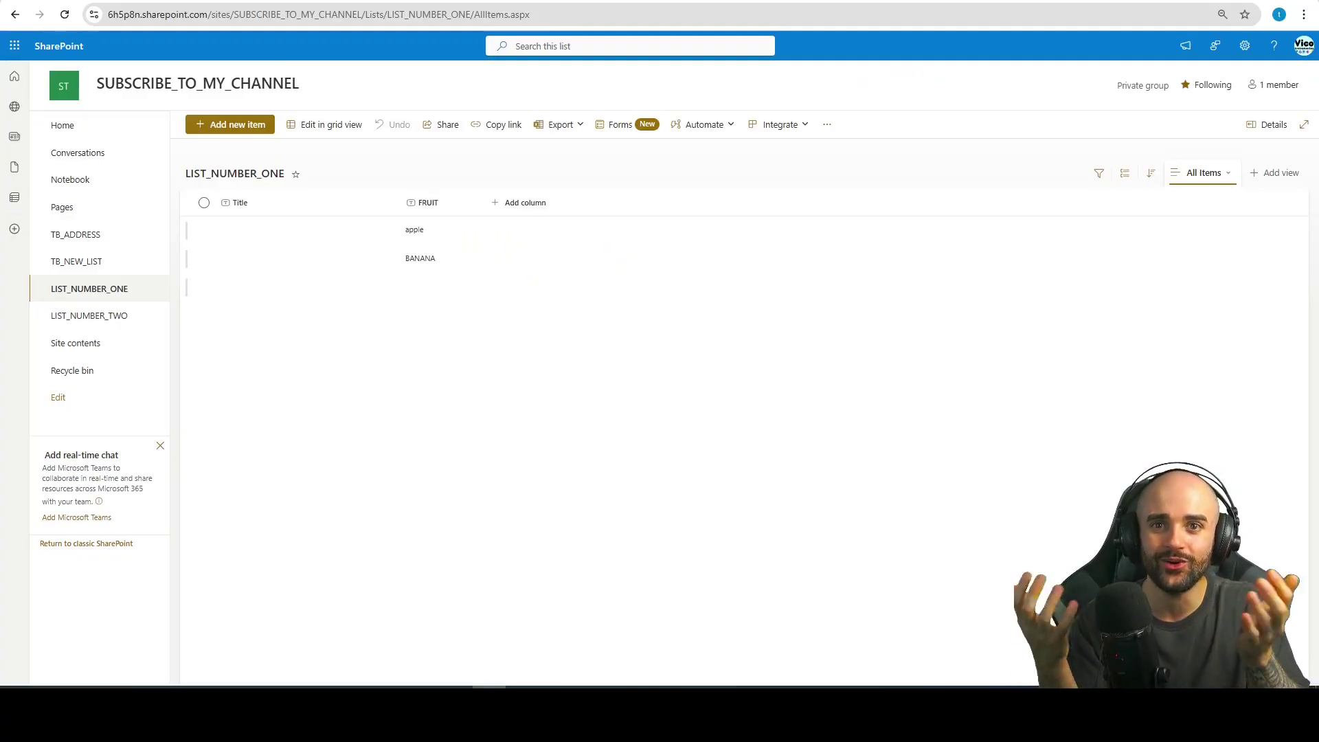
{"action": "left_click", "coordinate": [103, 316]}
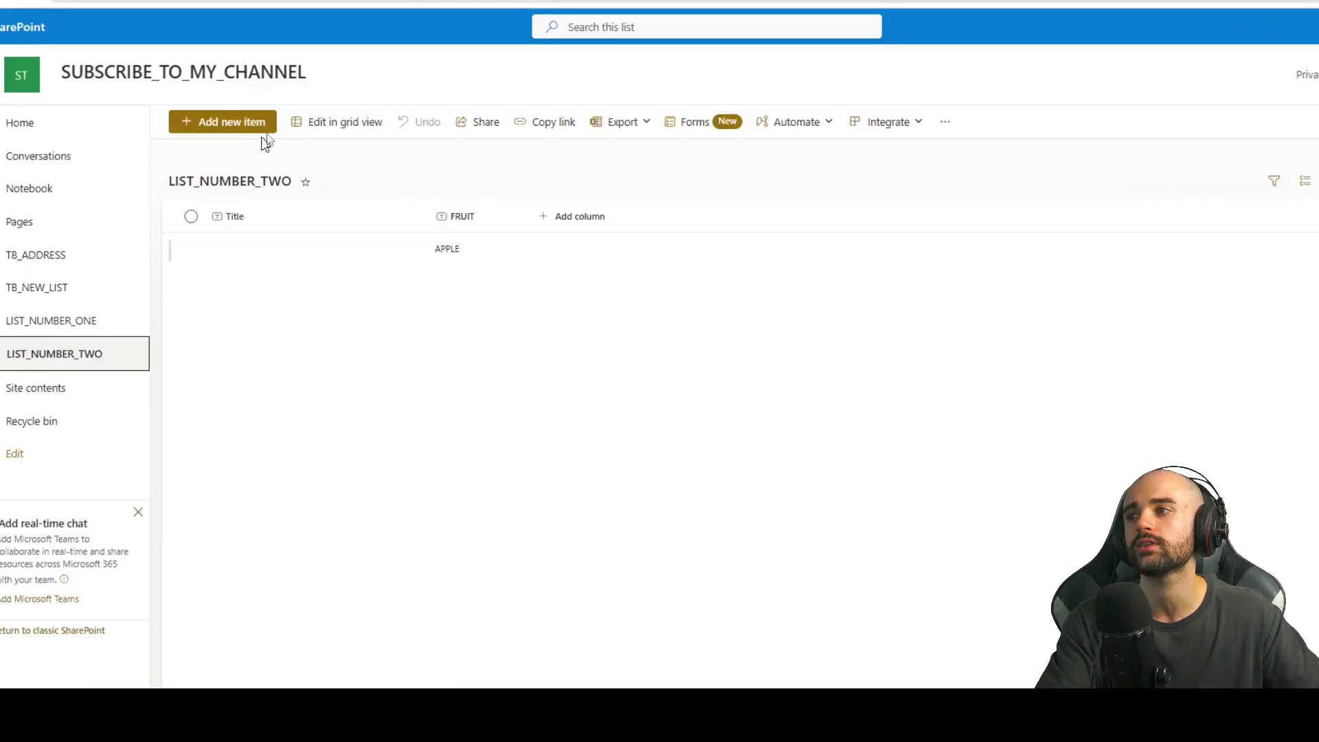
{"action": "left_click", "coordinate": [243, 127]}
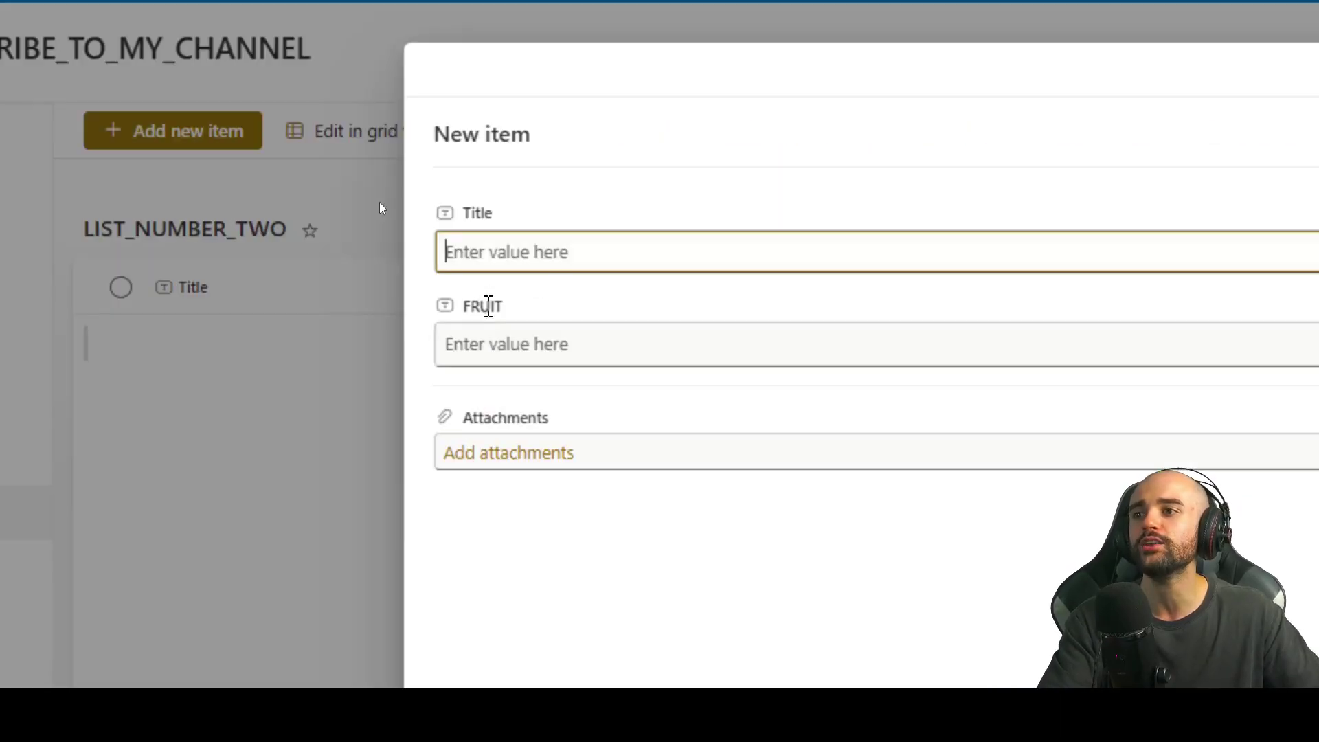
{"action": "left_click", "coordinate": [575, 347]}
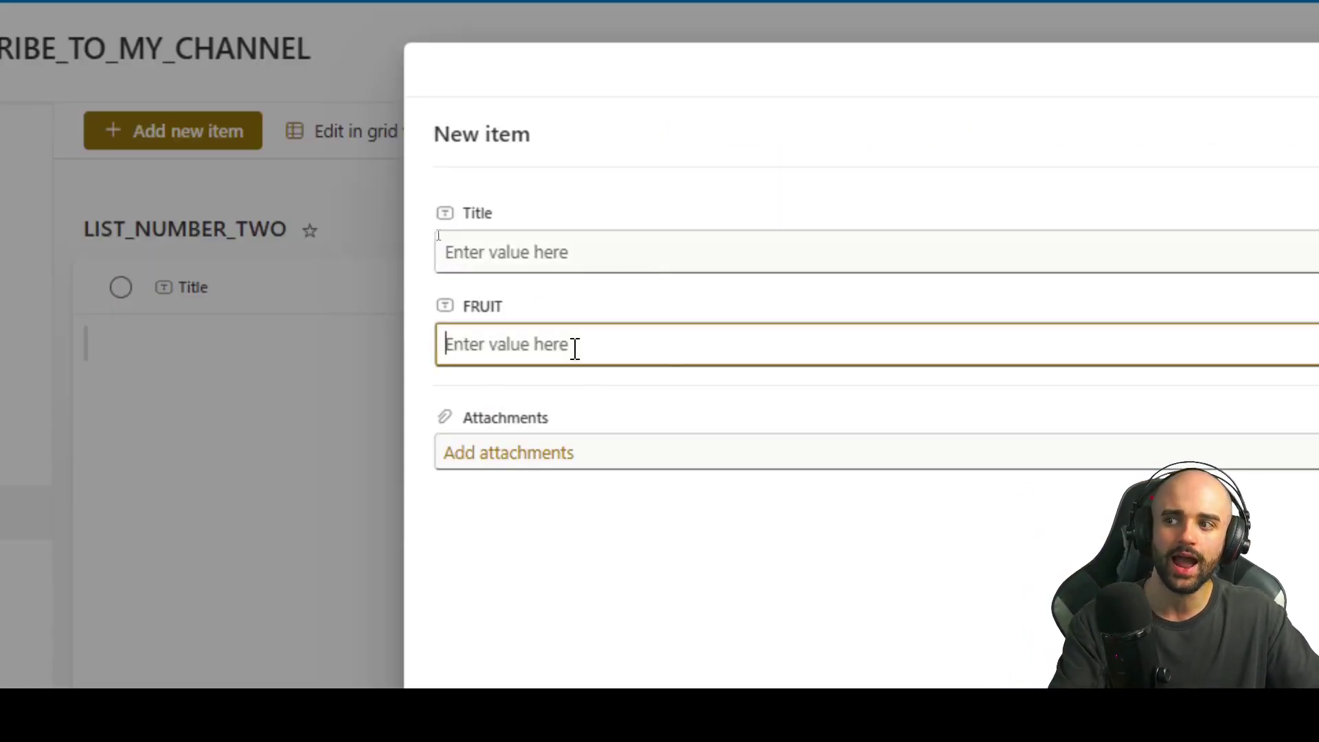
{"action": "type", "text": "banana"}
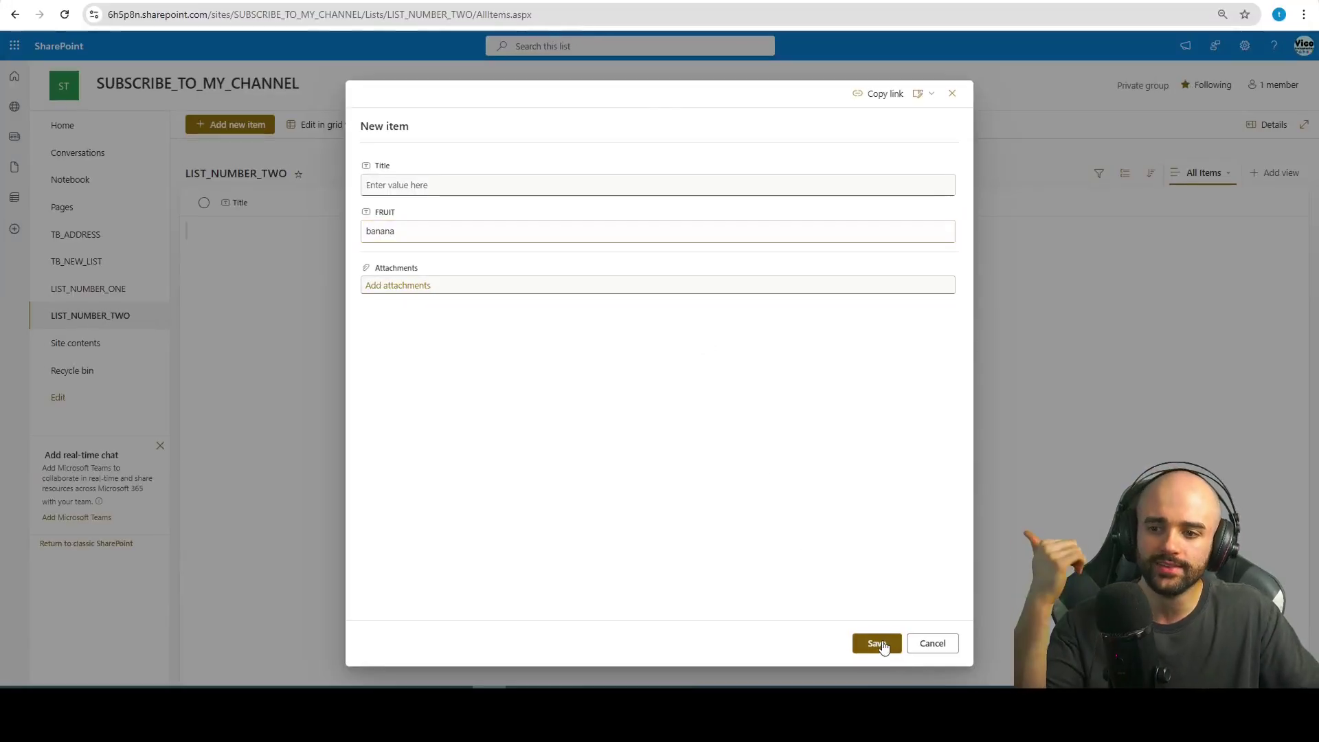
{"action": "left_click", "coordinate": [872, 642]}
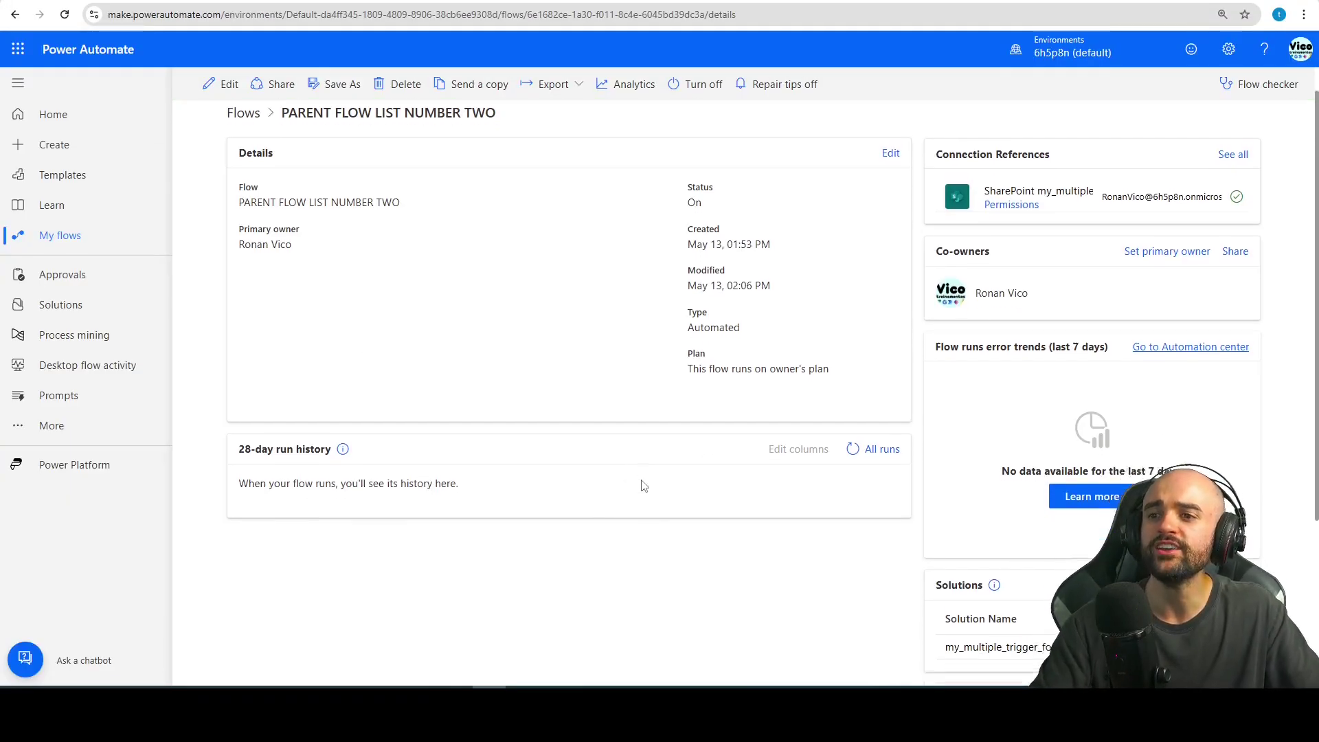
- Compare the 28-day run histories of PARENT FLOW LIST NUMBER ONE, PARENT FLOW LIST NUMBER TWO and the child flow
{"action": "scroll", "coordinate": [391, 443], "scroll_direction": "down", "scroll_amount": 1}
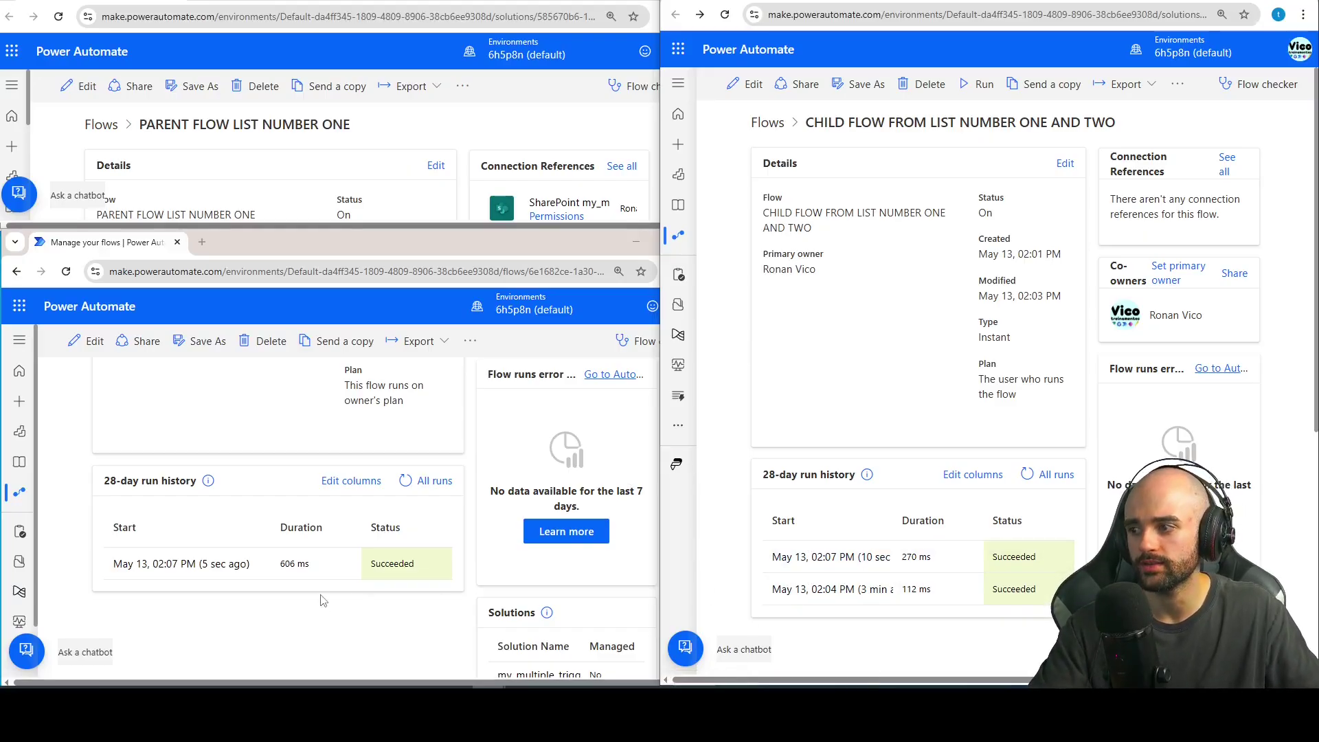
{"action": "scroll", "coordinate": [180, 415], "scroll_direction": "up", "scroll_amount": 4}
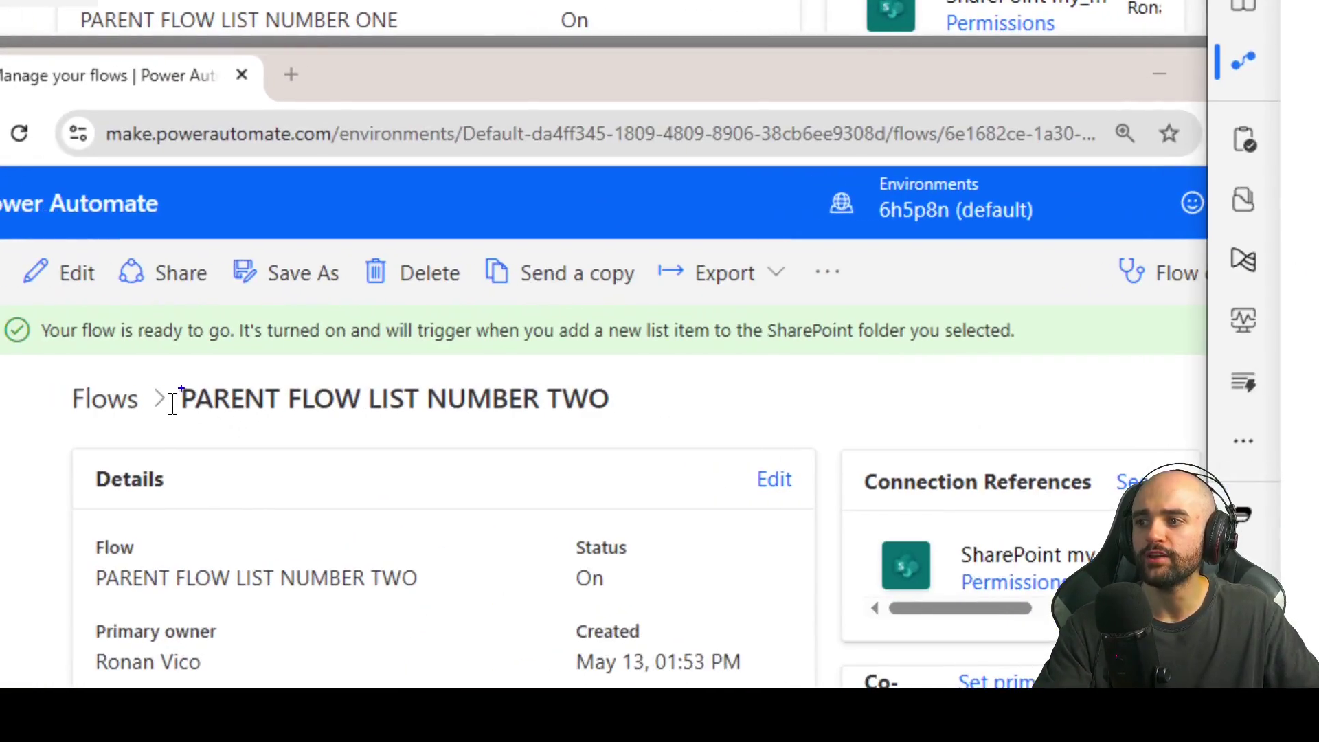
{"action": "left_click", "coordinate": [110, 404]}
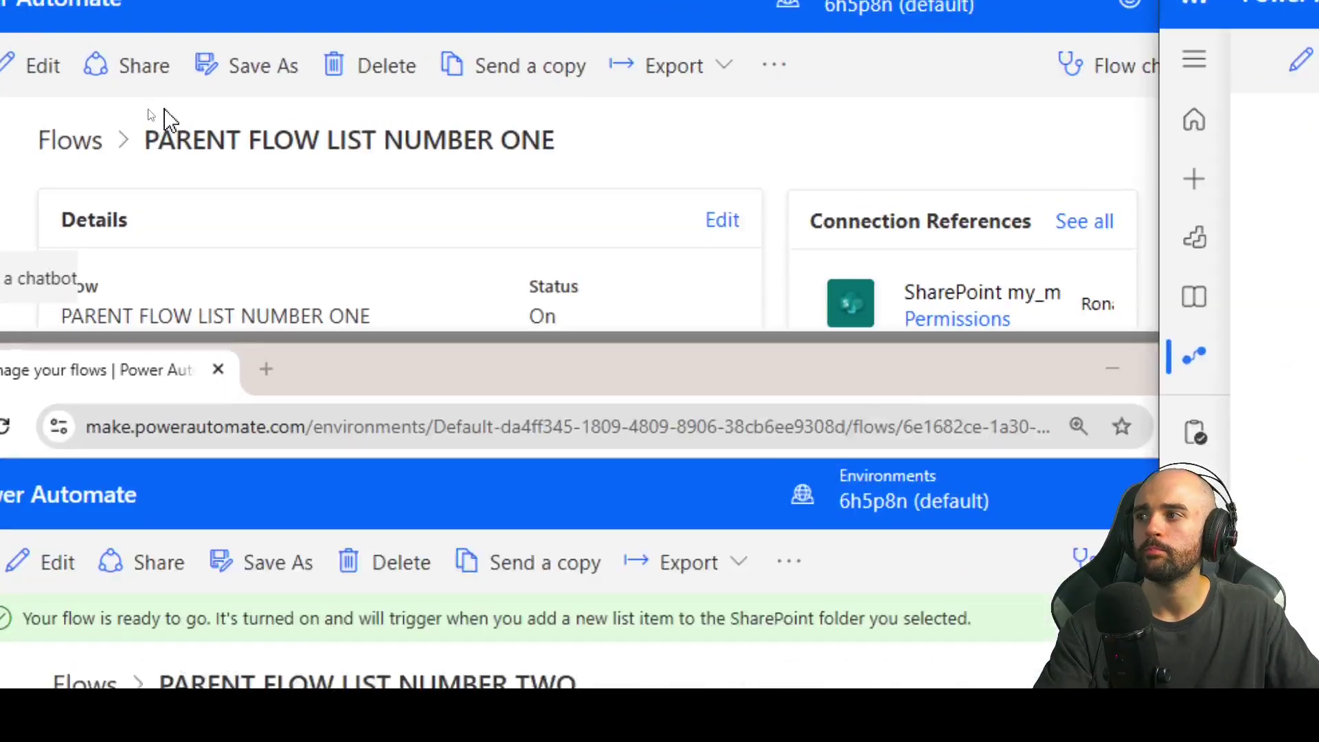
{"action": "left_click", "coordinate": [145, 117]}
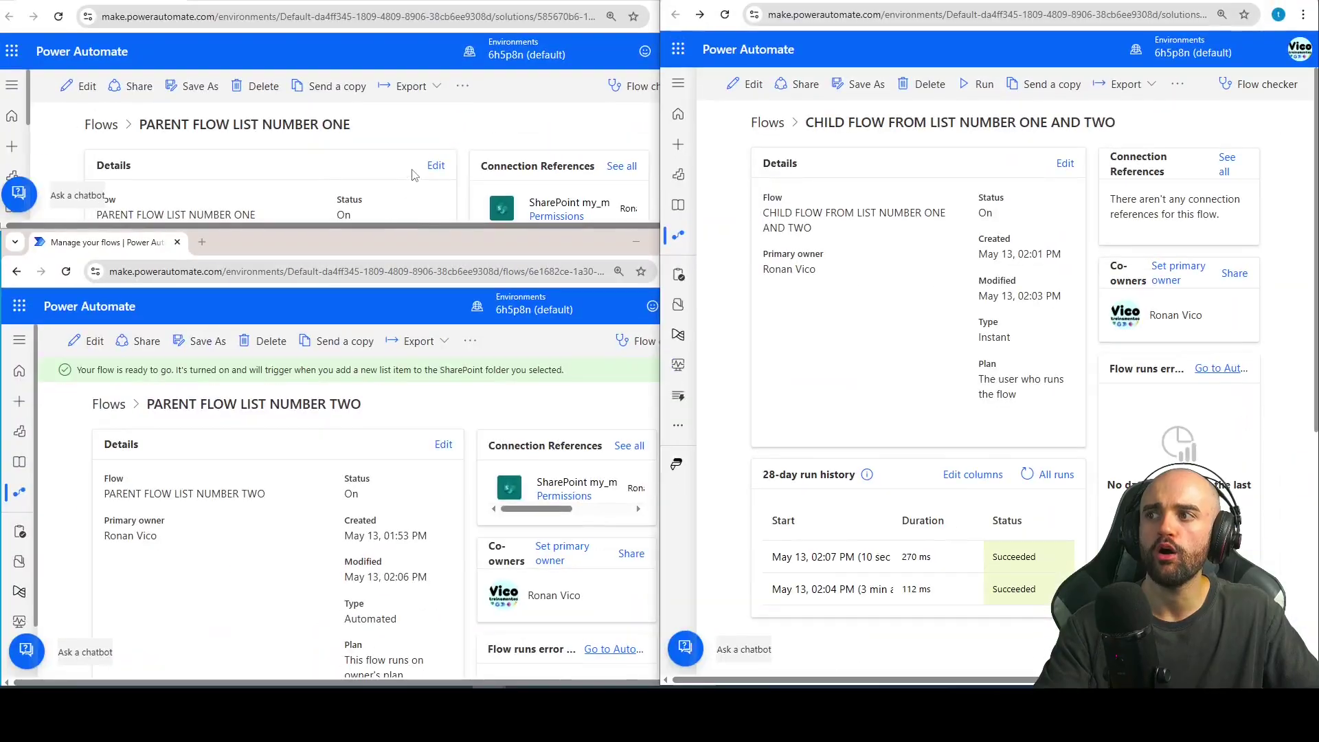
{"action": "scroll", "coordinate": [414, 135], "scroll_direction": "down", "scroll_amount": 5}
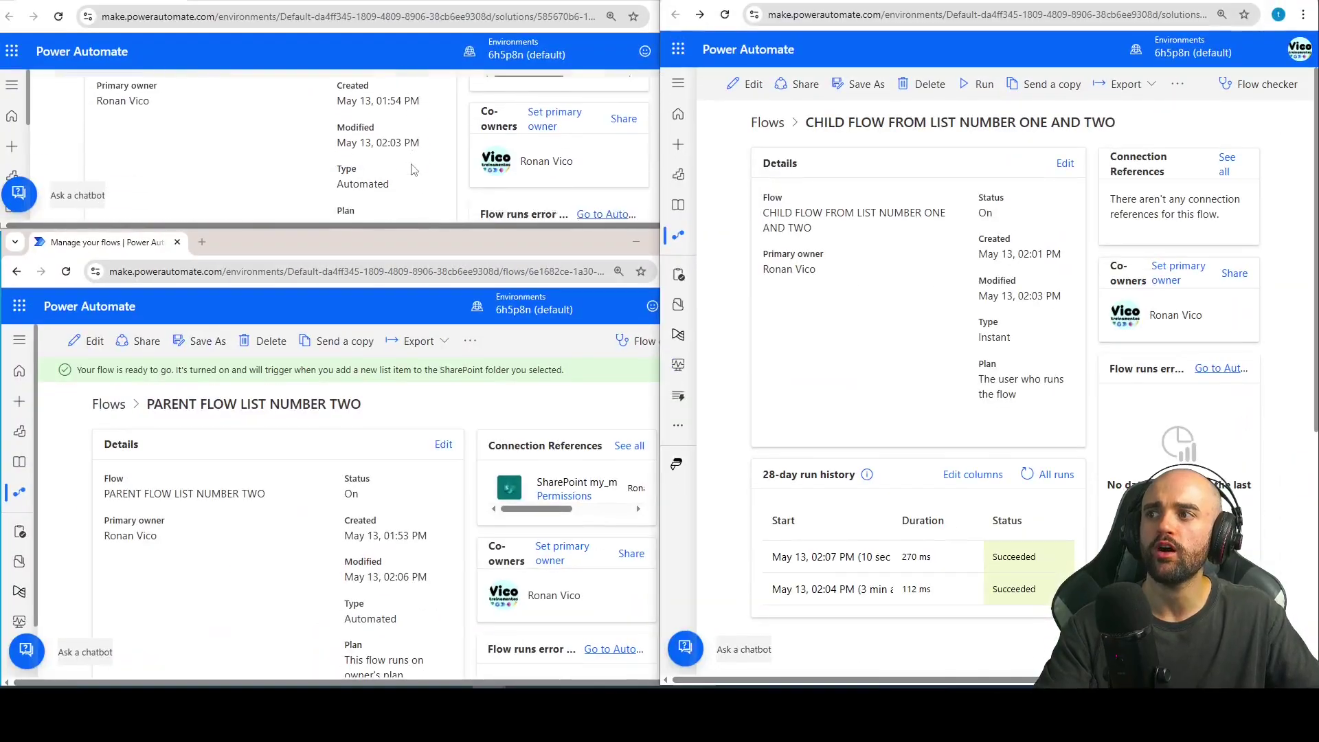
{"action": "scroll", "coordinate": [414, 136], "scroll_direction": "down", "scroll_amount": 1}
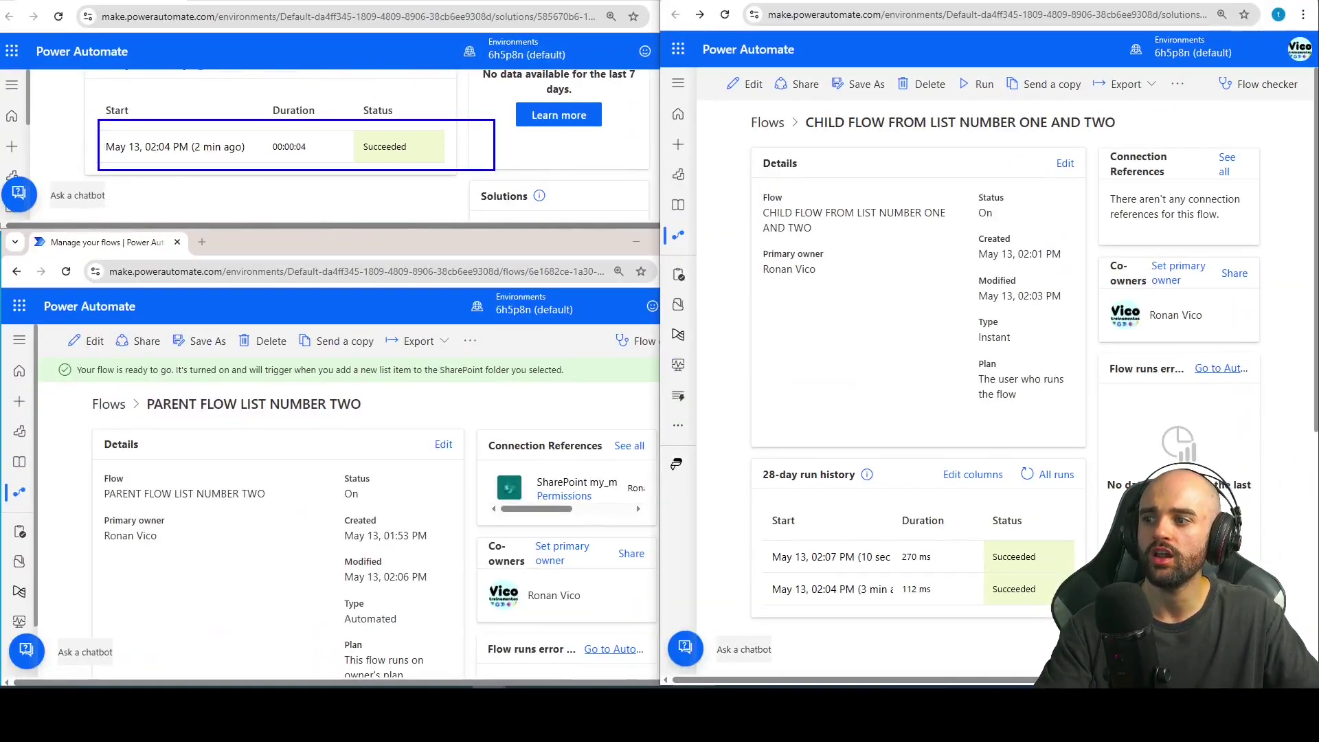
{"action": "scroll", "coordinate": [198, 459], "scroll_direction": "down", "scroll_amount": 5}
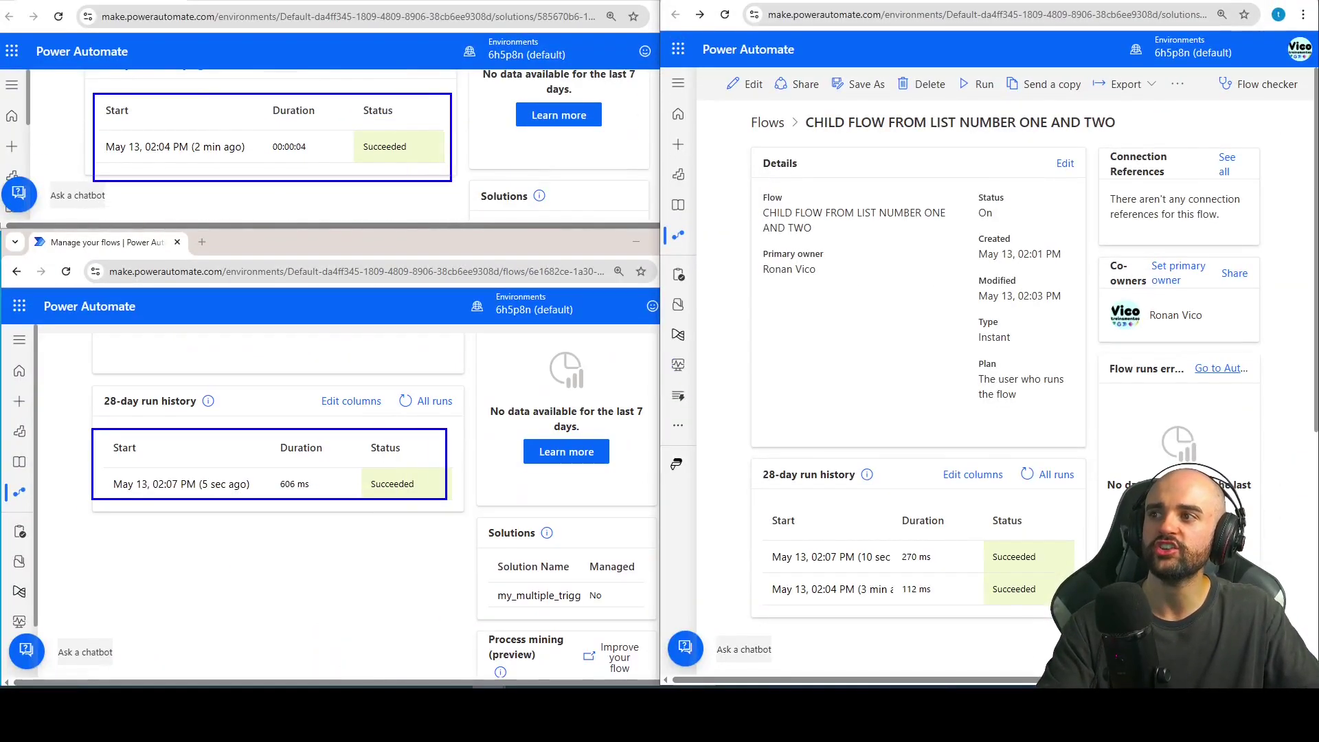